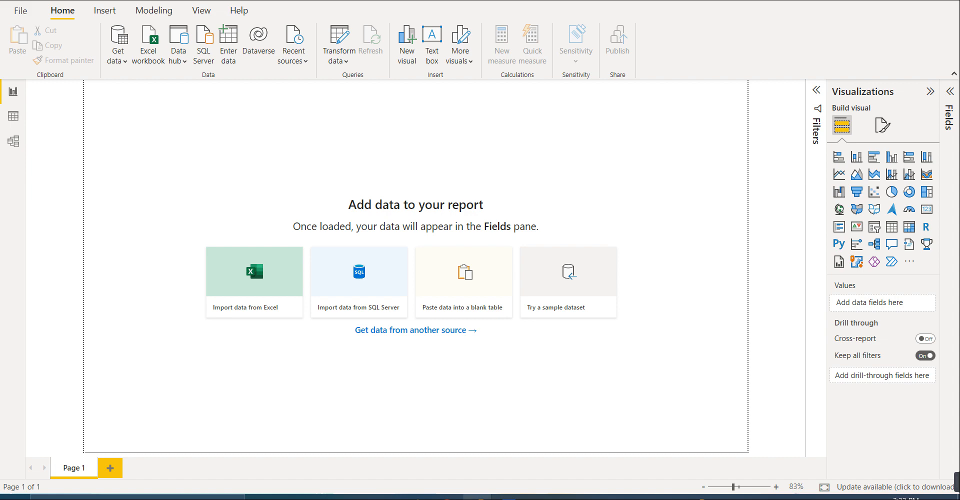
- Look over the finished Quality Dashboard report, and return to the blank report
mouse_move(457, 495)
click(428, 431)
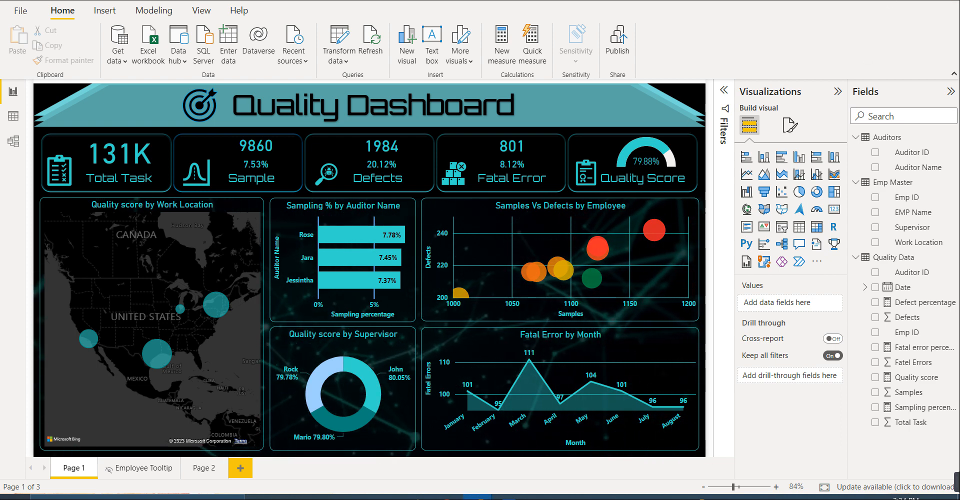
mouse_move(477, 497)
click(525, 450)
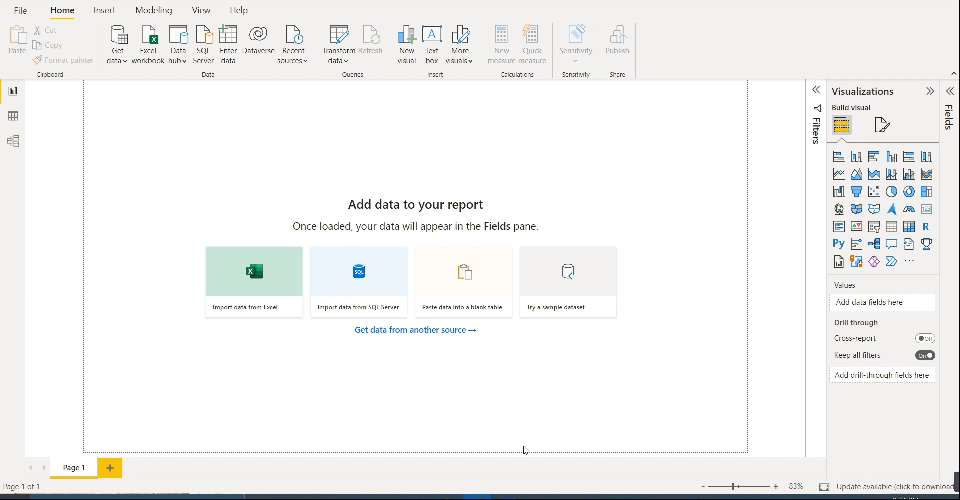
- Open the Sample Data Excel workbook from the Downloads folder as the report's data source
click(156, 43)
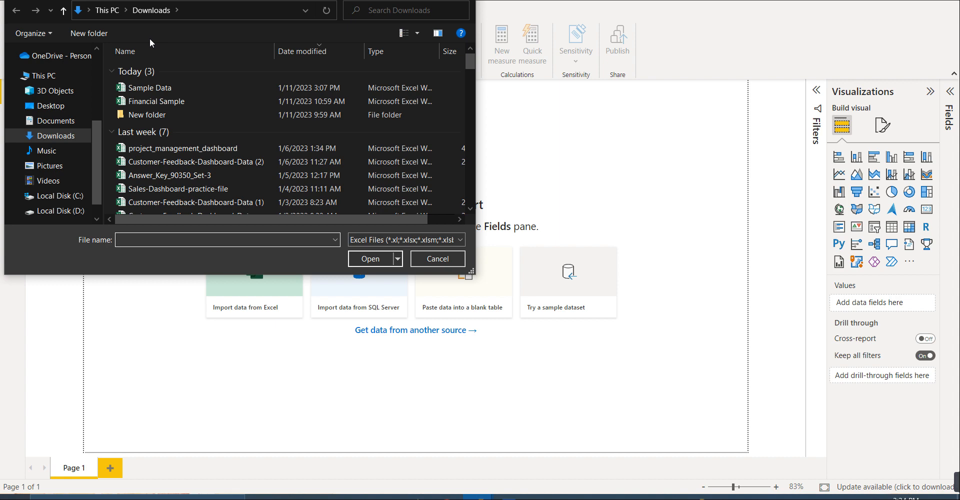
click(155, 88)
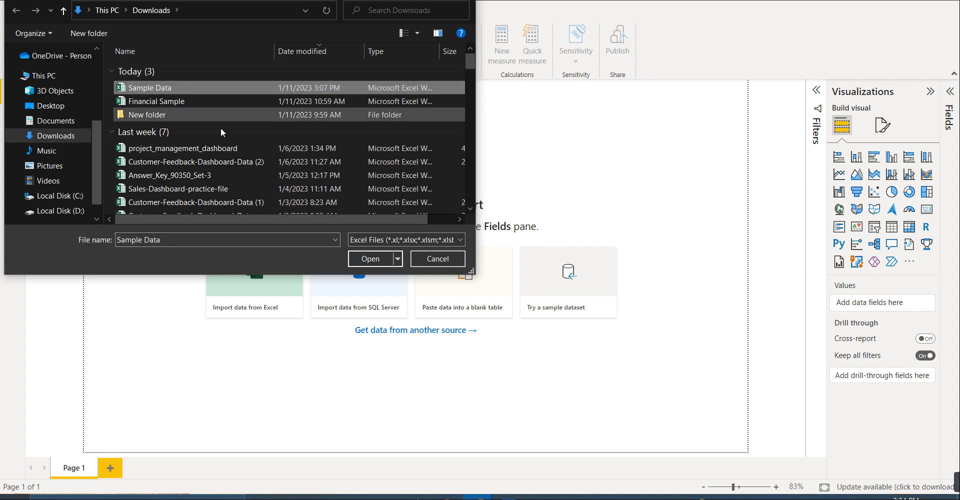
click(372, 260)
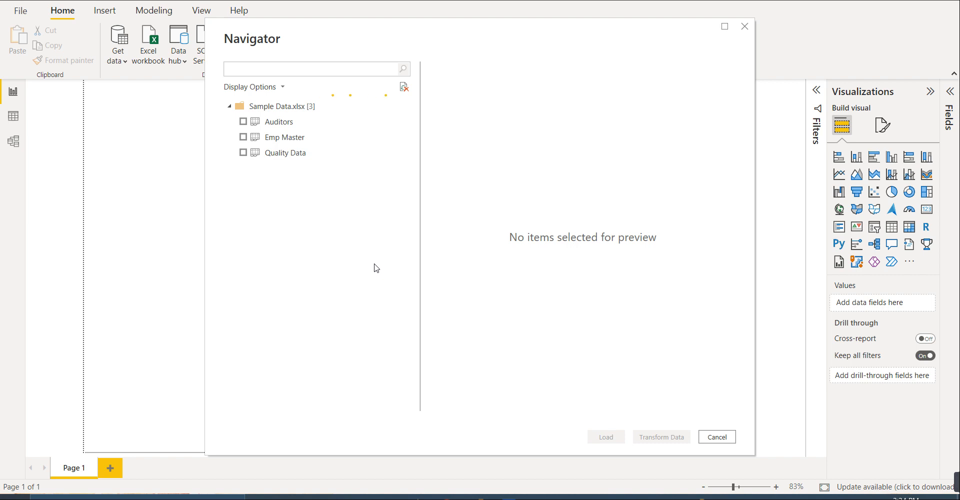
- Select the Auditors, Emp Master and Quality Data sheets and load them into the report
click(268, 121)
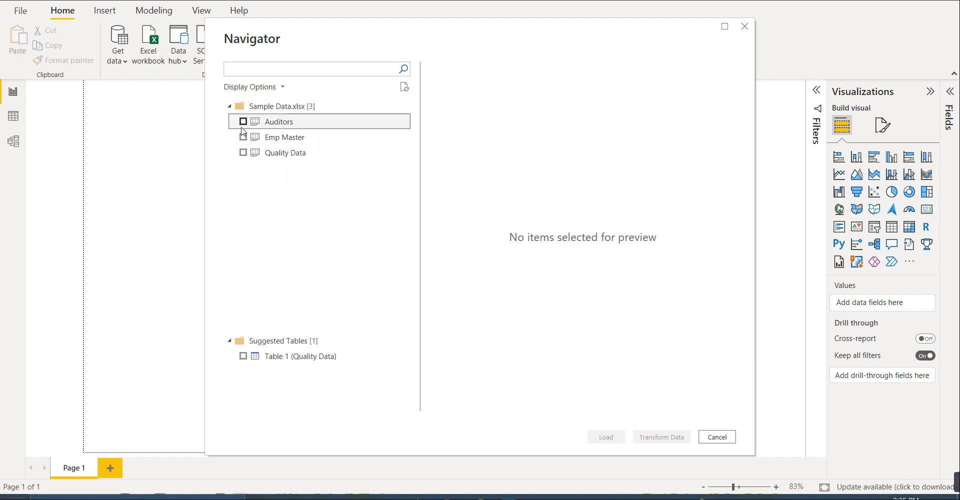
click(243, 138)
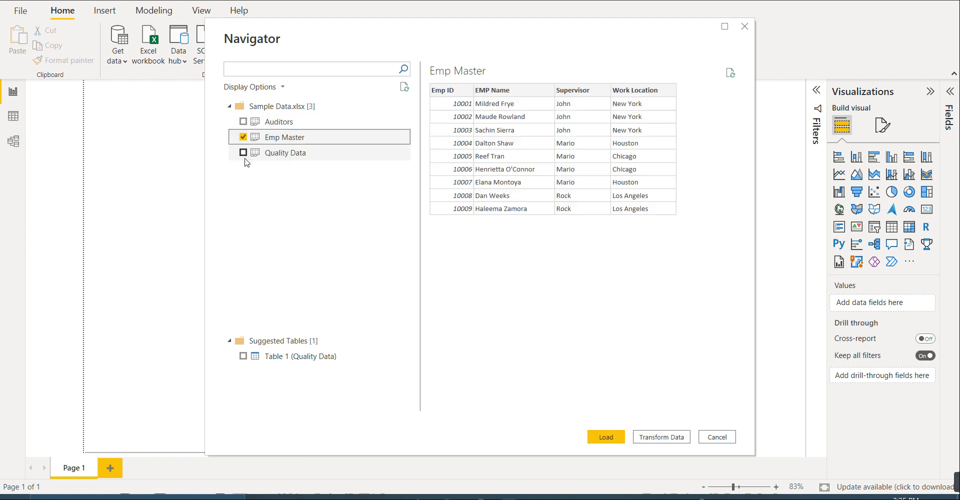
click(244, 153)
click(244, 121)
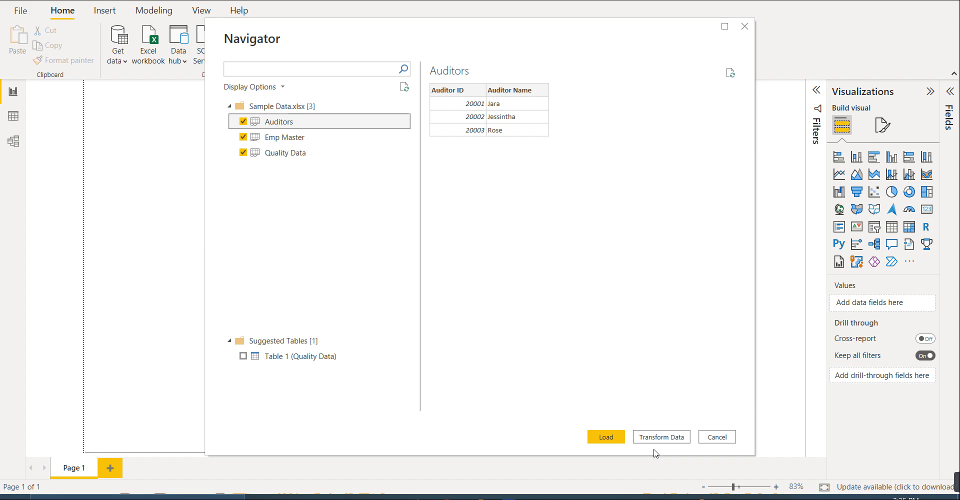
click(608, 437)
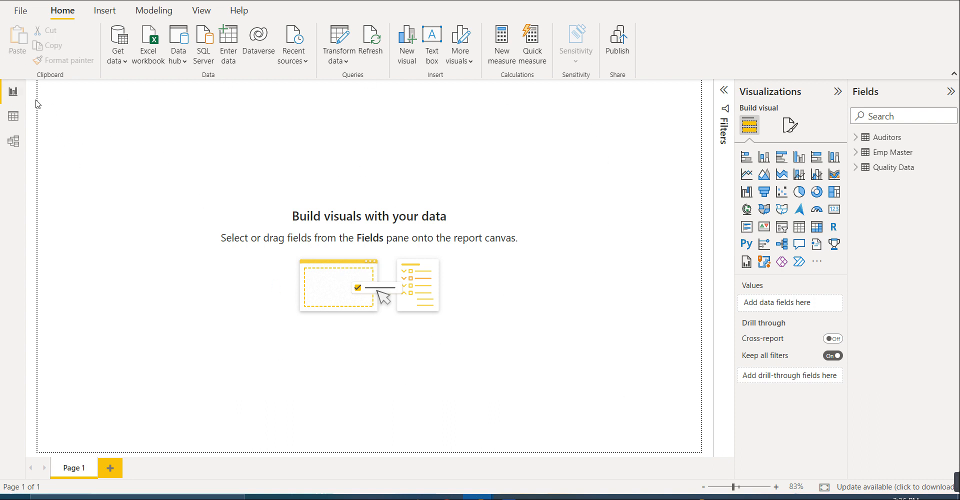
- Review the rows and columns of the Auditors, Emp Master and Quality Data tables in the data view
click(11, 120)
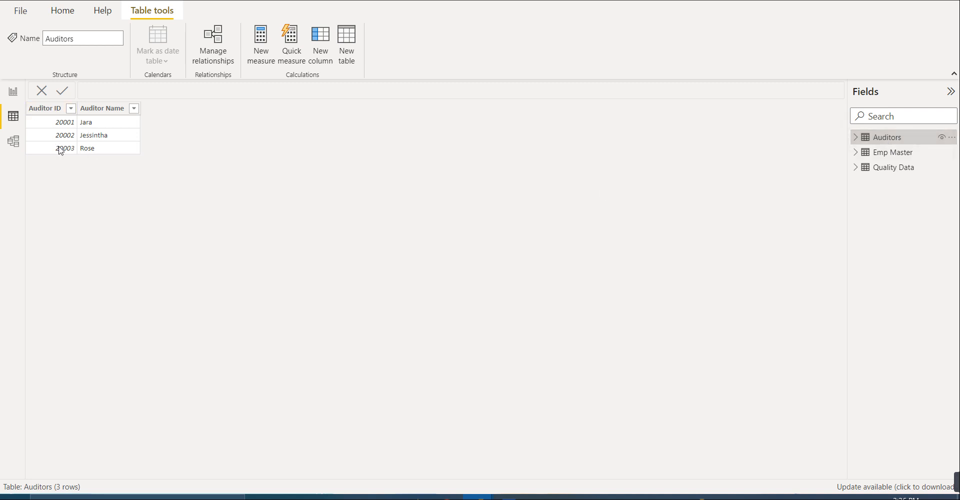
click(883, 157)
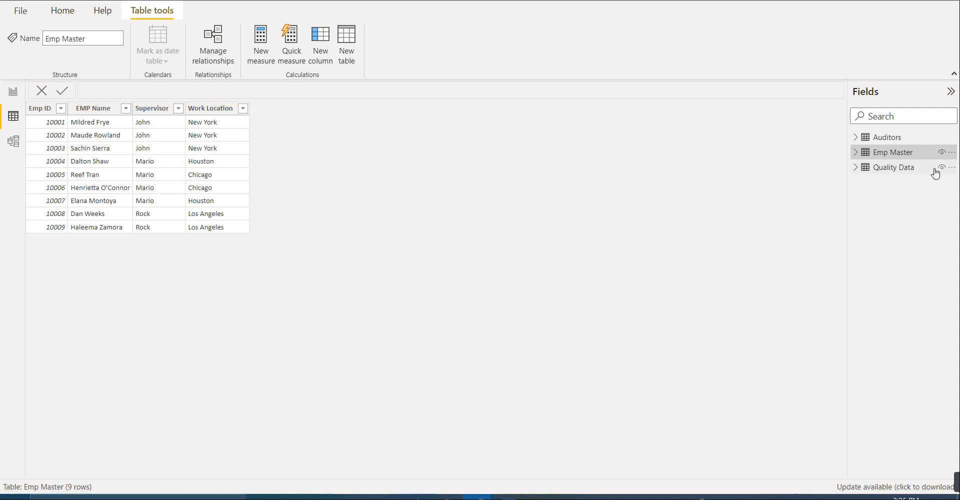
click(909, 170)
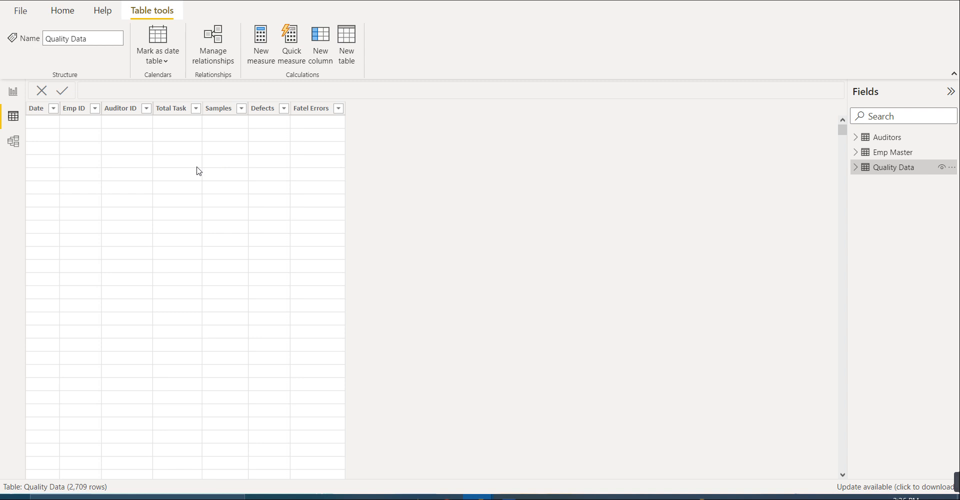
scroll(227, 166, down, 2)
scroll(625, 202, down, 2)
scroll(538, 198, up, 4)
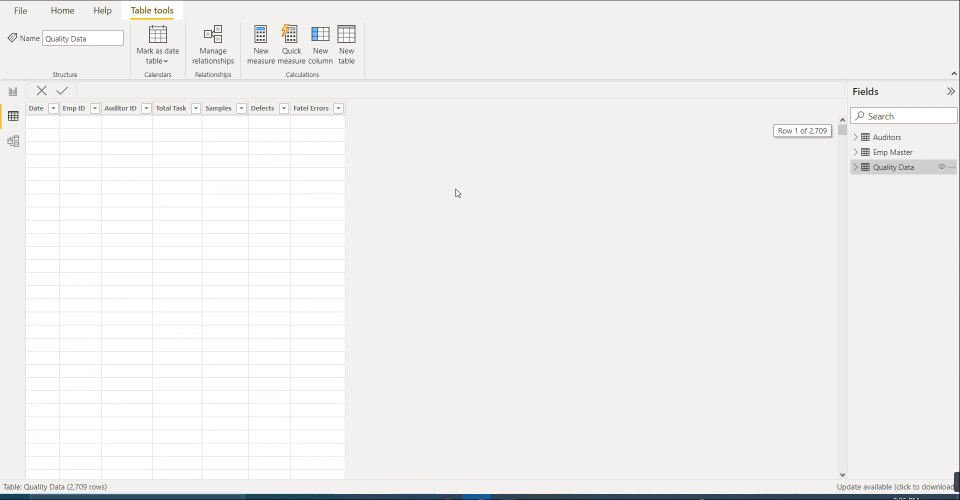
- Review the table relationships in the model view and move the Emp Master table above Quality Data, level with Auditors
click(13, 145)
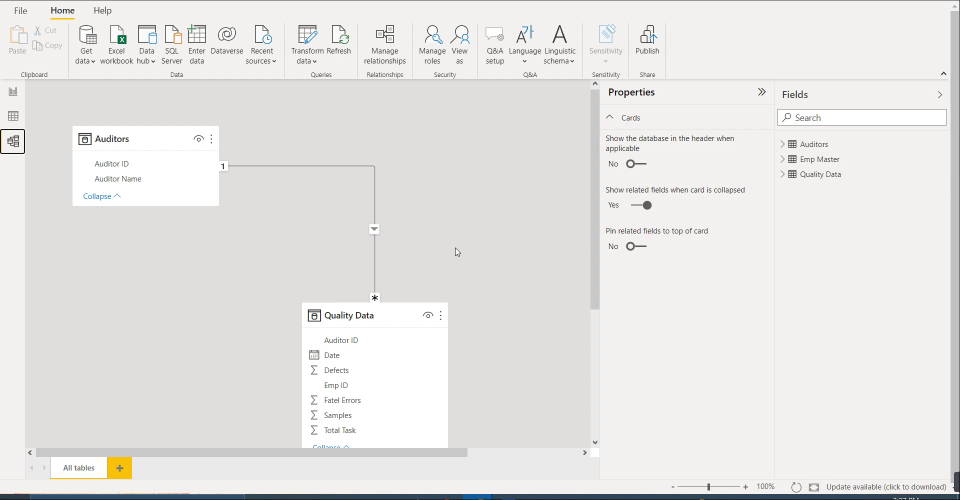
scroll(546, 278, down, 3)
scroll(579, 325, down, 3)
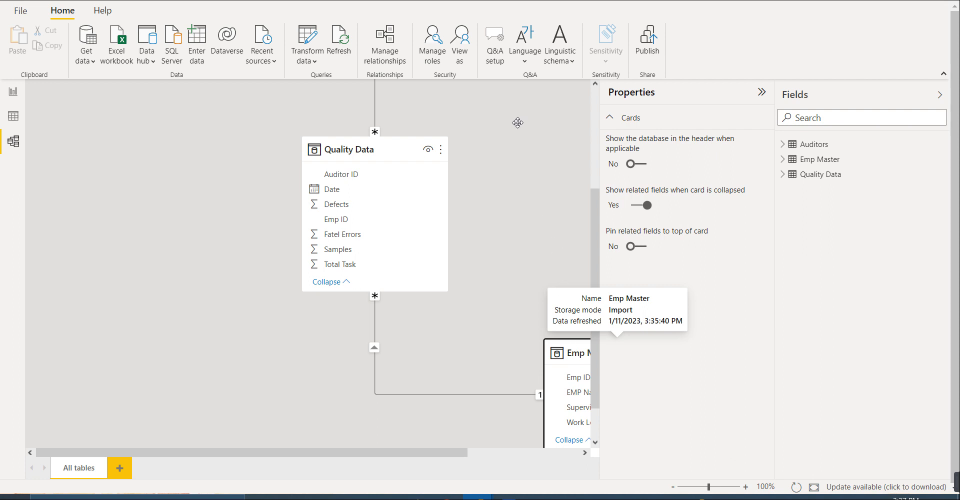
drag(435, 454, 503, 454)
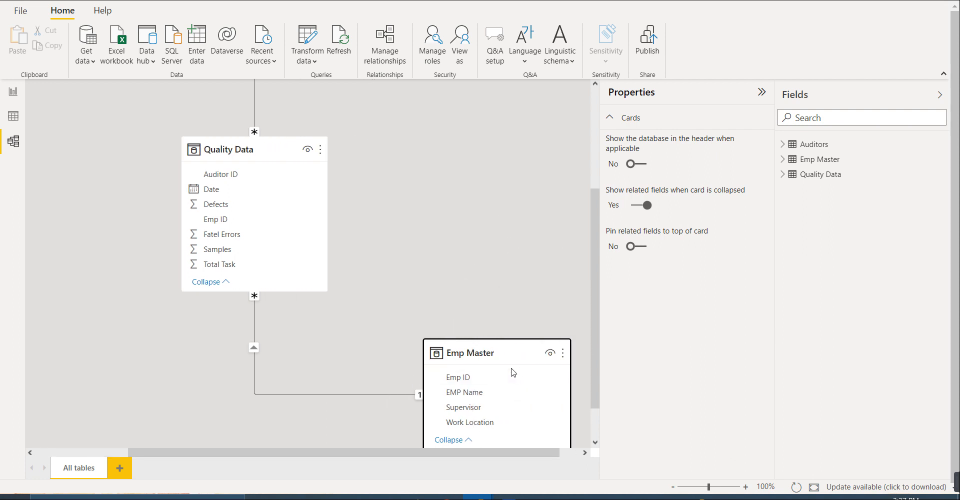
scroll(530, 203, up, 2)
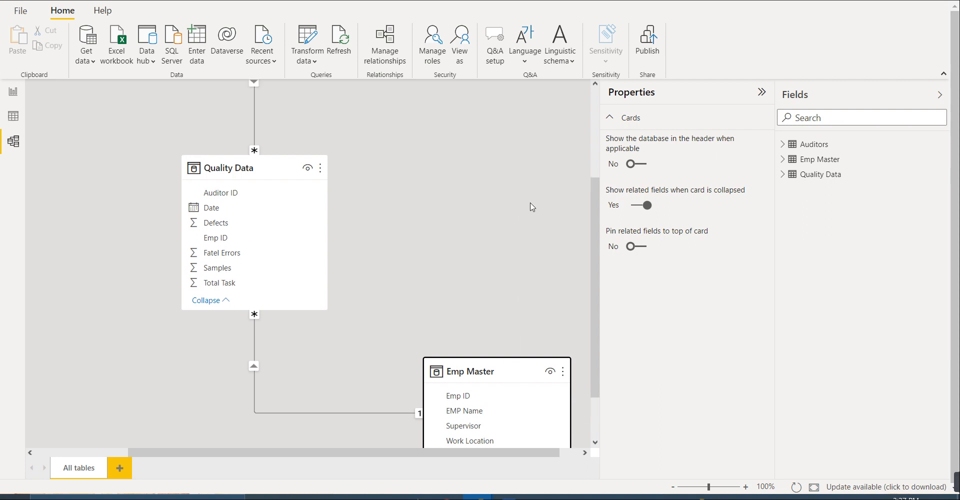
scroll(518, 322, down, 1)
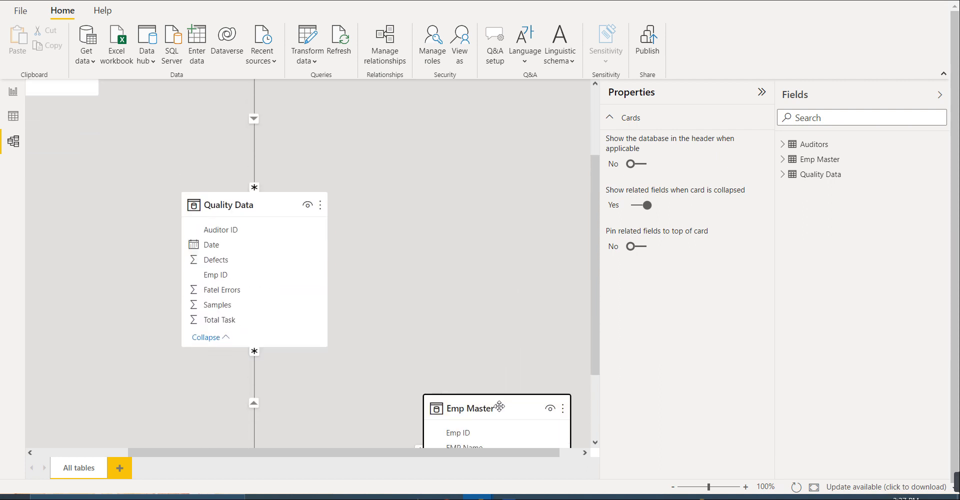
drag(500, 405, 512, 143)
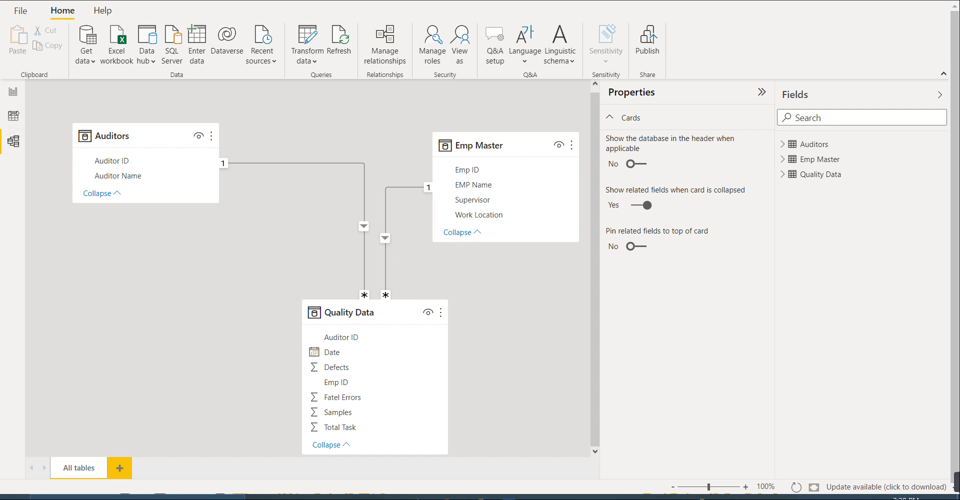
- Return to the report page and set Quality.png from the Desktop's ME\power bi folder as the canvas background image
click(14, 116)
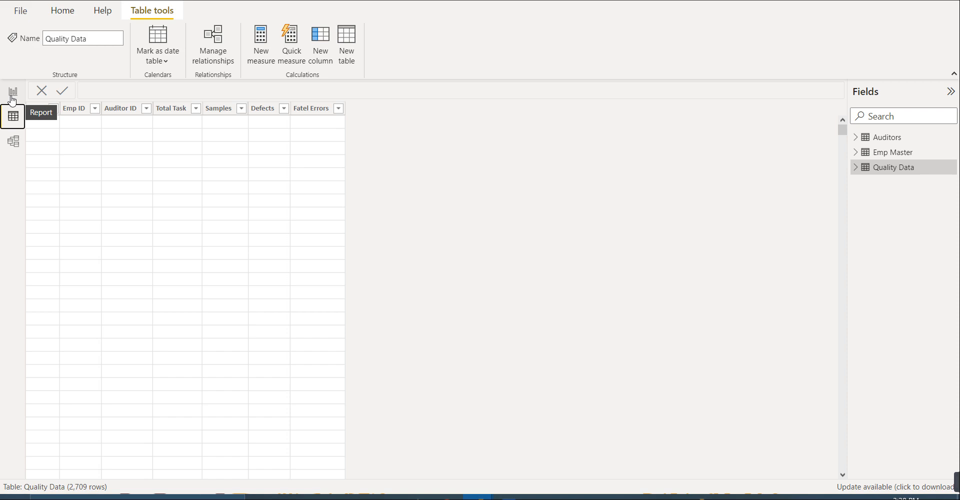
click(13, 100)
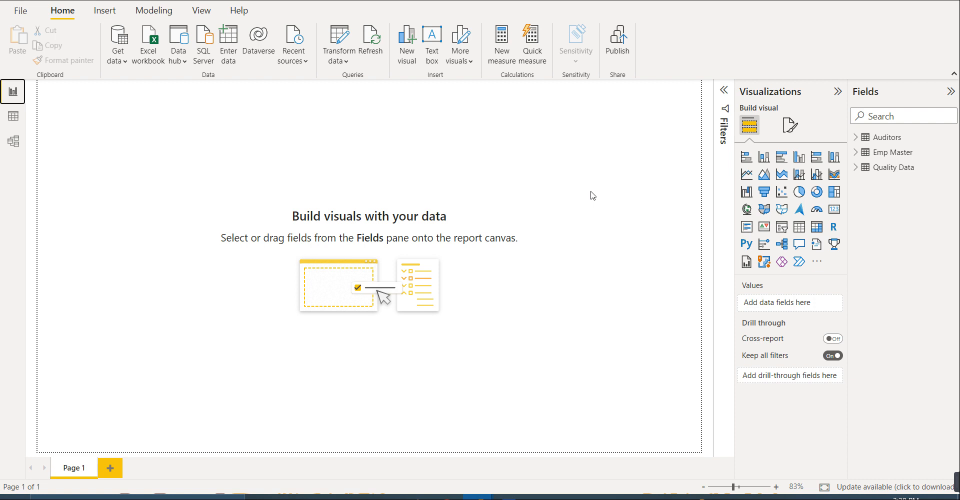
click(790, 126)
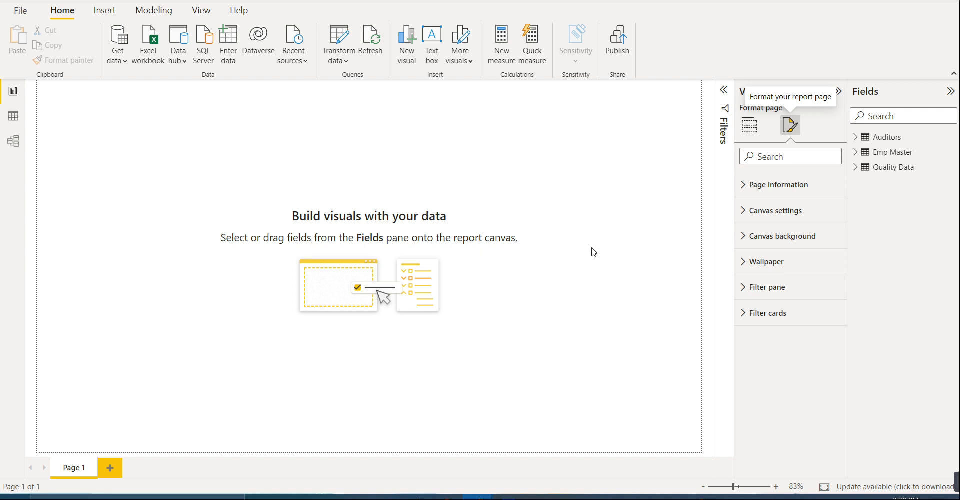
click(764, 243)
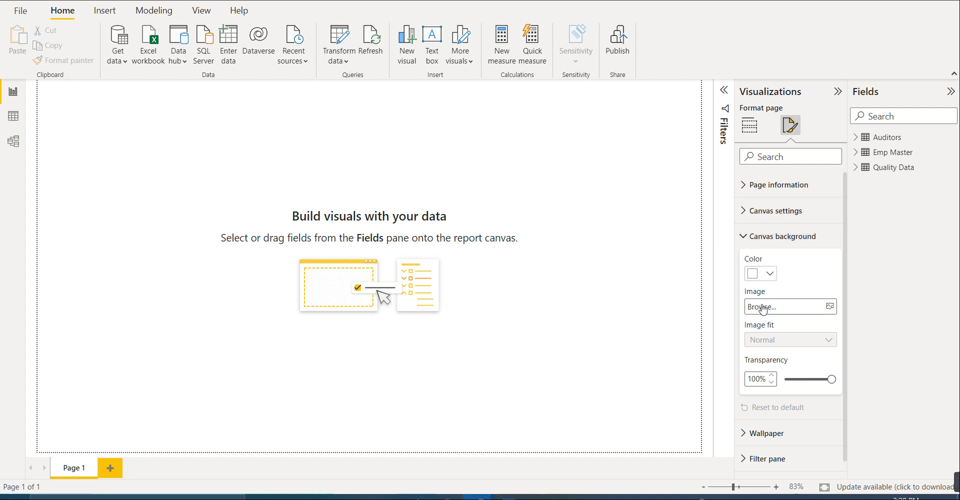
click(830, 310)
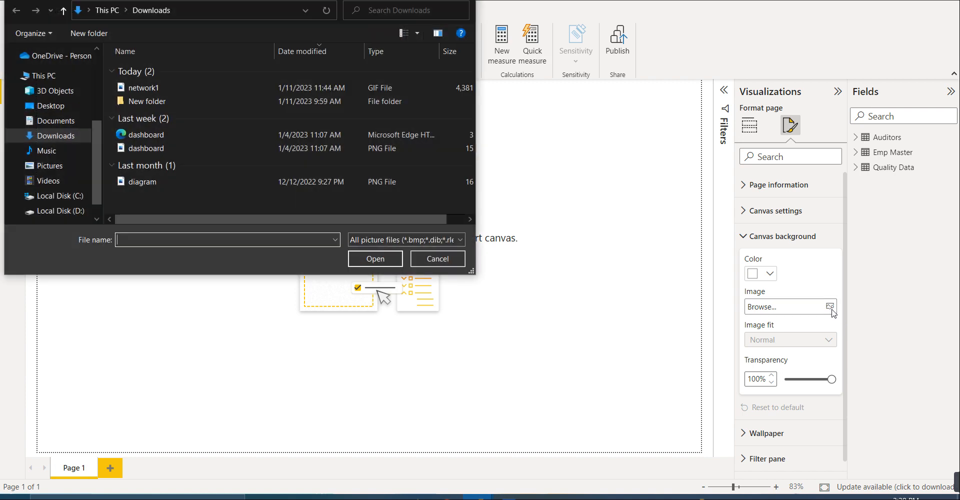
click(57, 111)
double_click(262, 97)
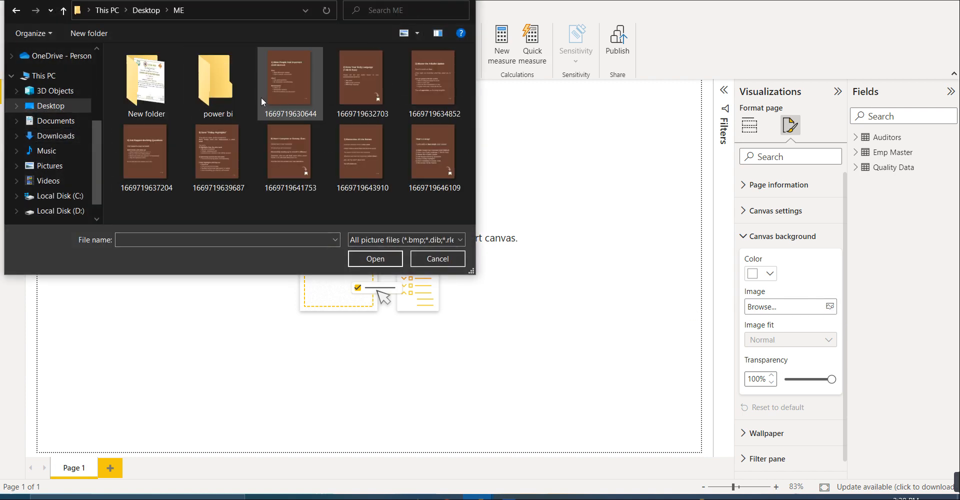
double_click(214, 103)
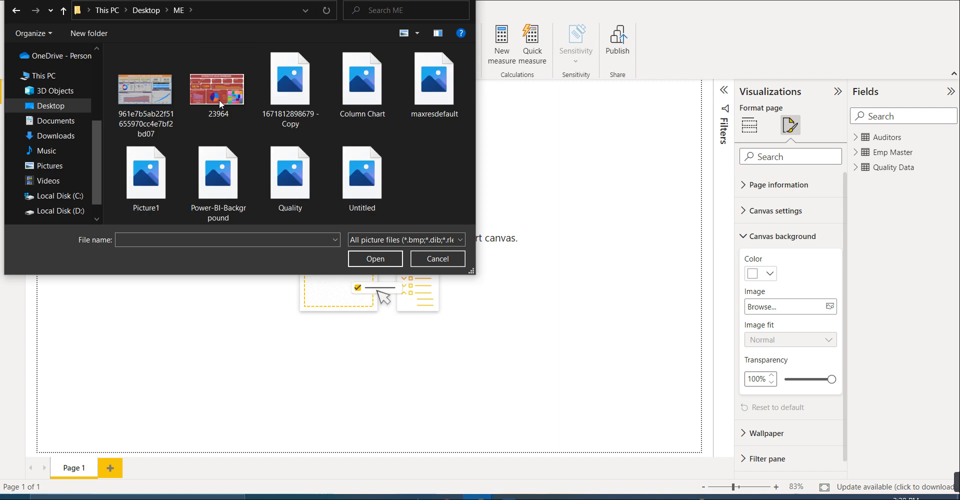
double_click(277, 191)
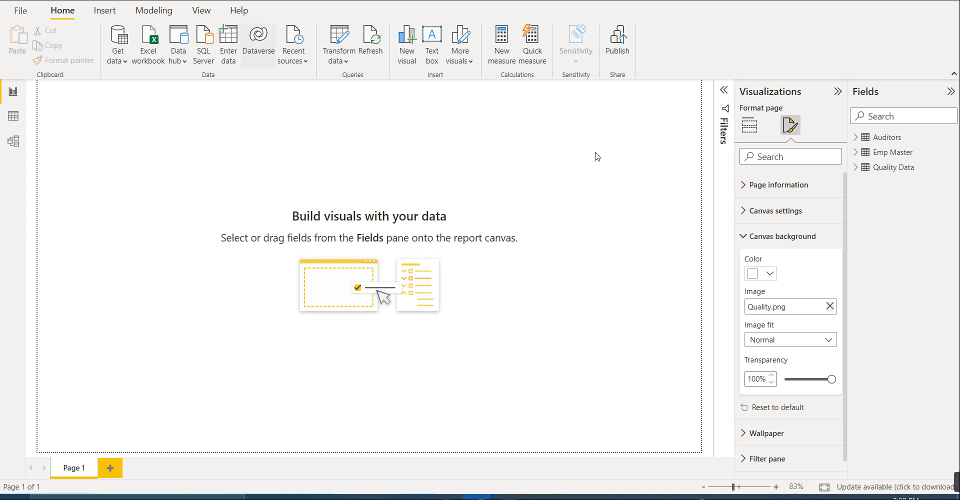
- Set the canvas background's transparency to 0% and its image fit to Fit
click(833, 381)
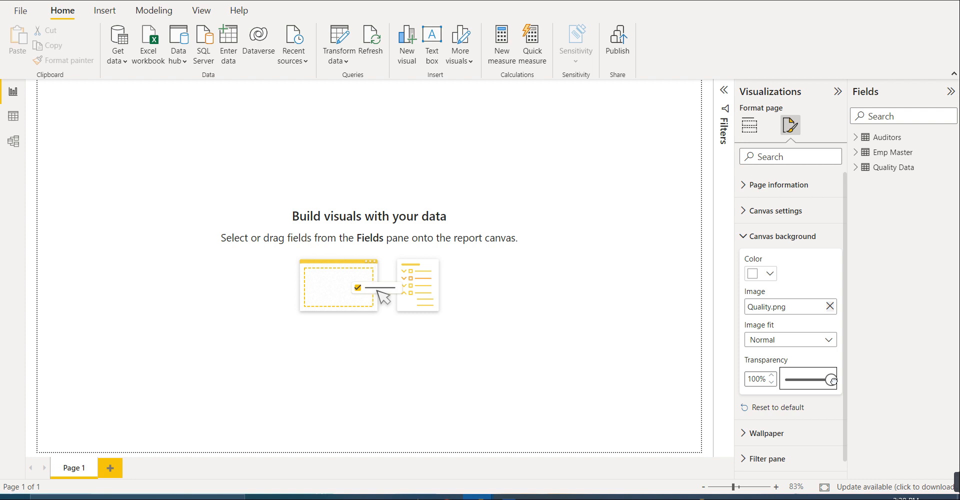
drag(833, 380, 774, 389)
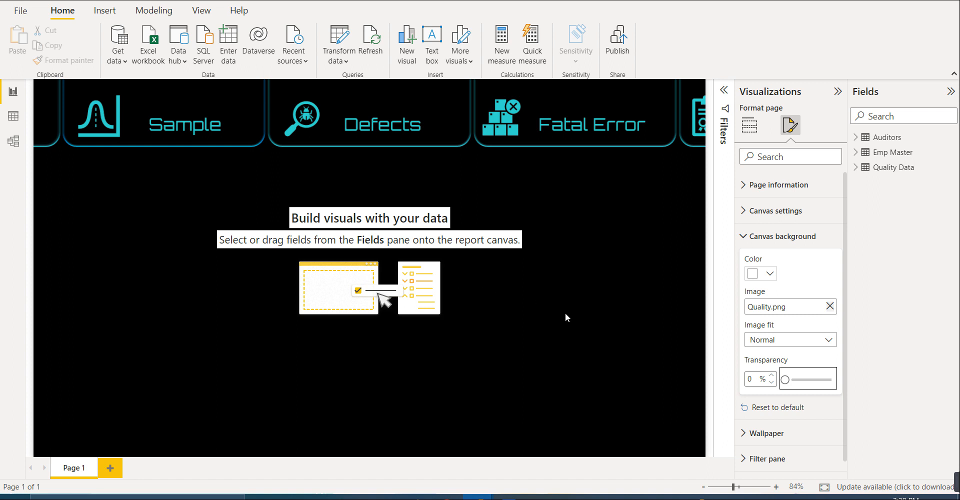
click(782, 345)
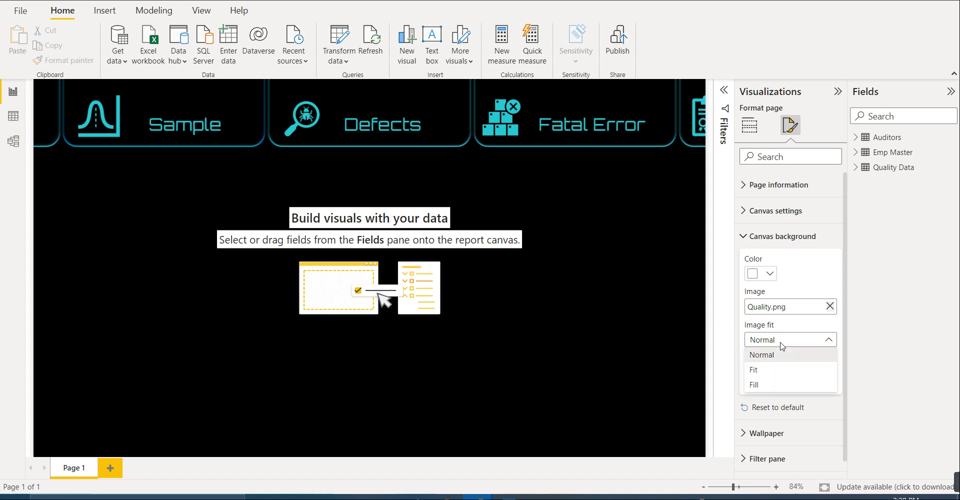
click(774, 372)
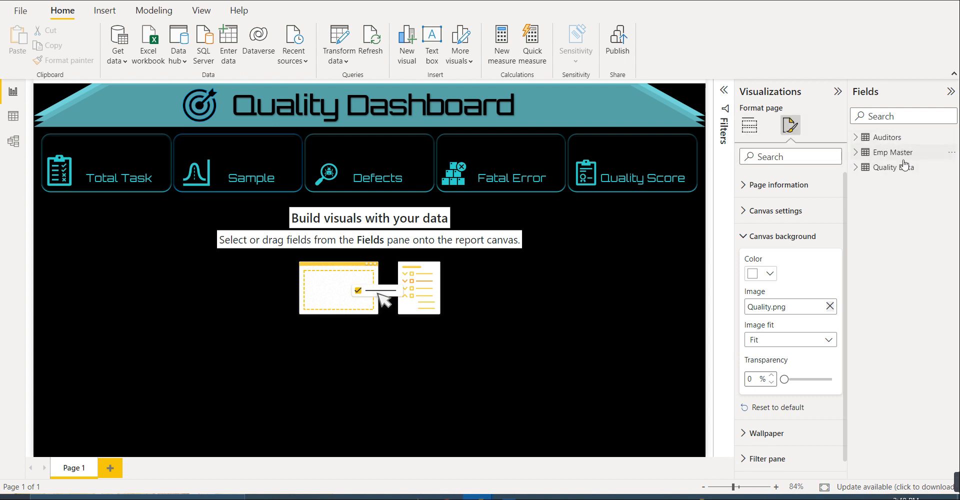
- Expand the Quality Data, Emp Master and Auditors tables to view their fields
mouse_move(899, 179)
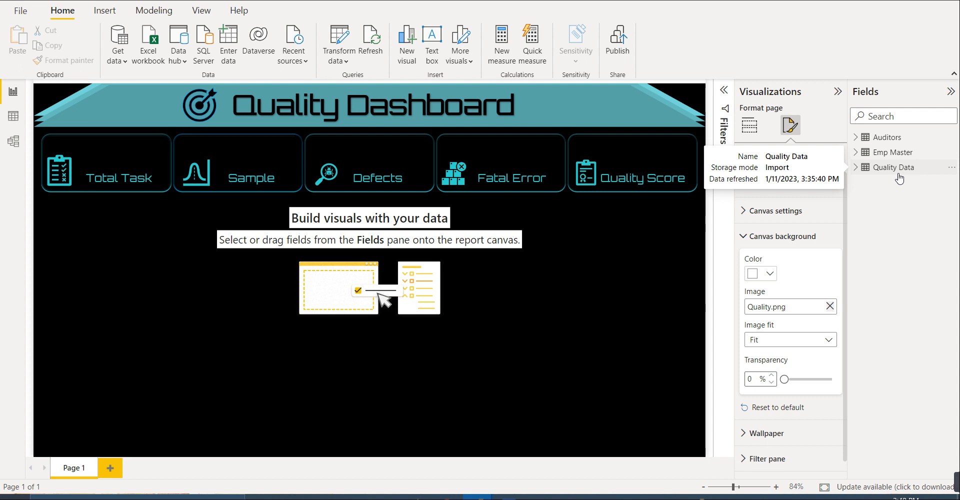
click(861, 173)
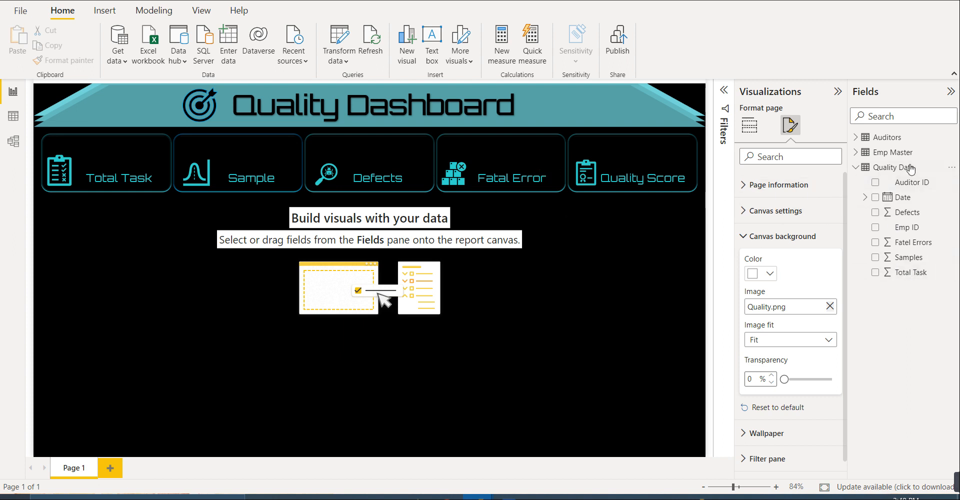
click(855, 152)
click(856, 138)
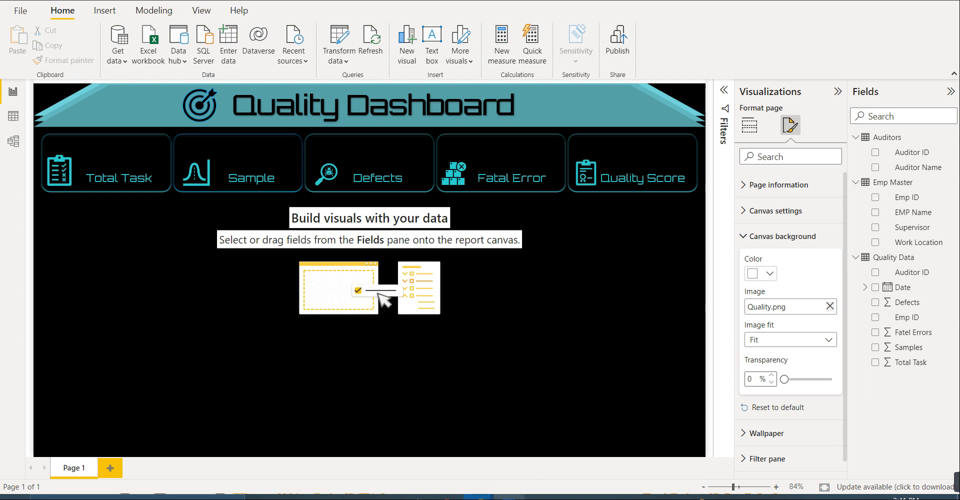
- Switch to the finished report and view the Sampling percentage measure's formula in the Quality Data table
click(516, 495)
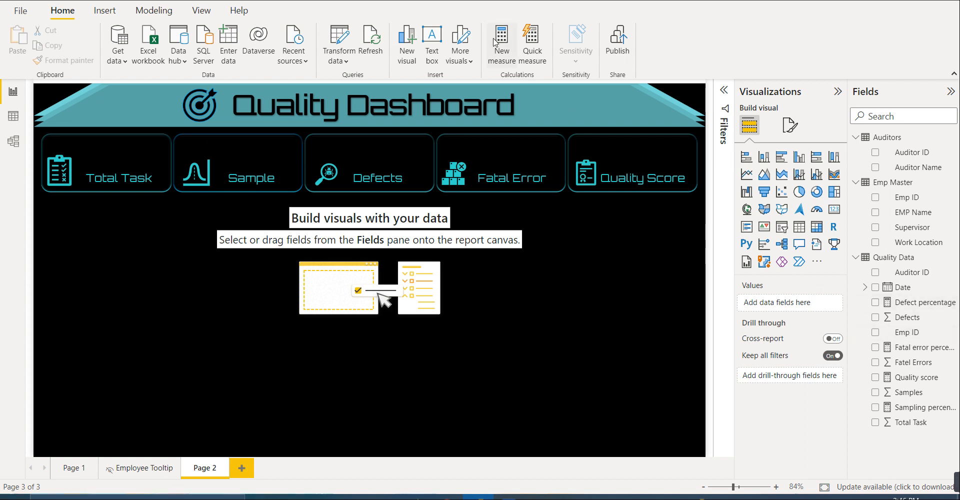
click(14, 120)
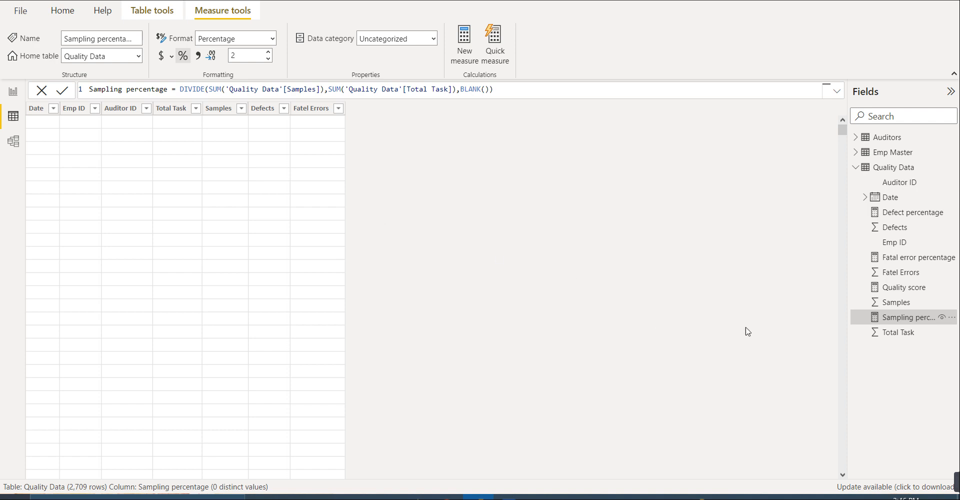
- Review the formulas of the Quality score and Defect percentage measures, and return to the report page
click(909, 294)
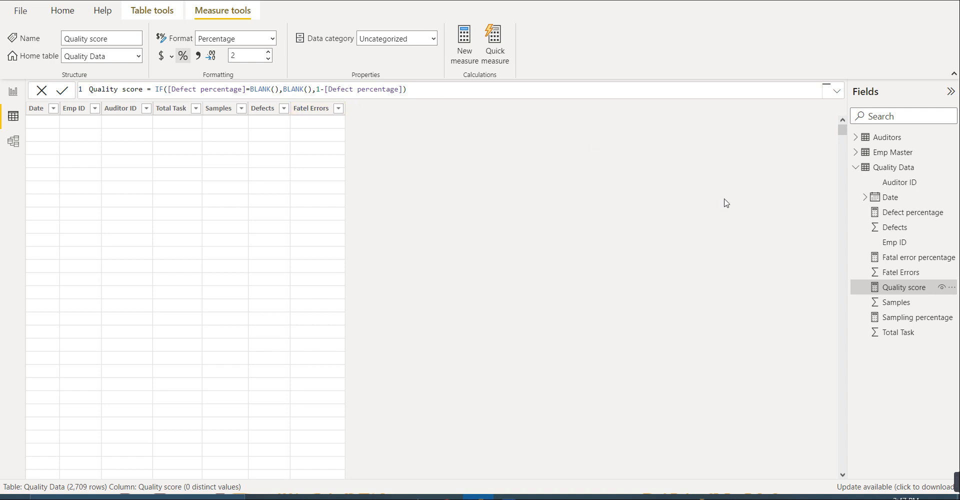
click(895, 220)
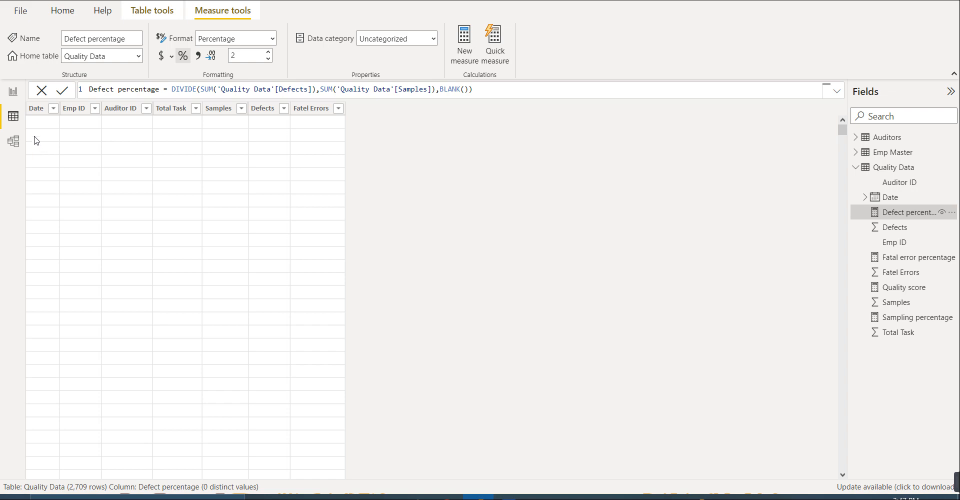
click(12, 92)
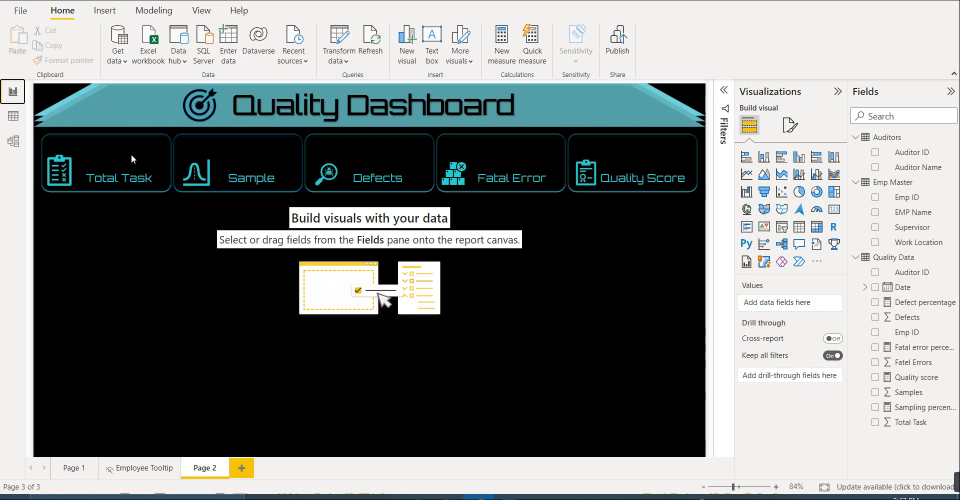
- Add a card visual showing the Total Task field, sized and placed inside the background's Total Task tile
click(834, 210)
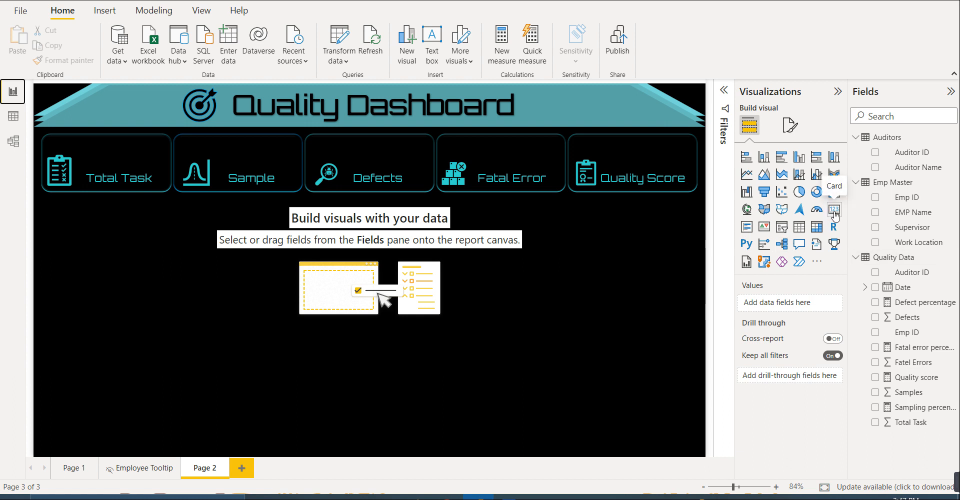
drag(112, 225, 112, 147)
drag(112, 79, 112, 105)
drag(181, 127, 162, 157)
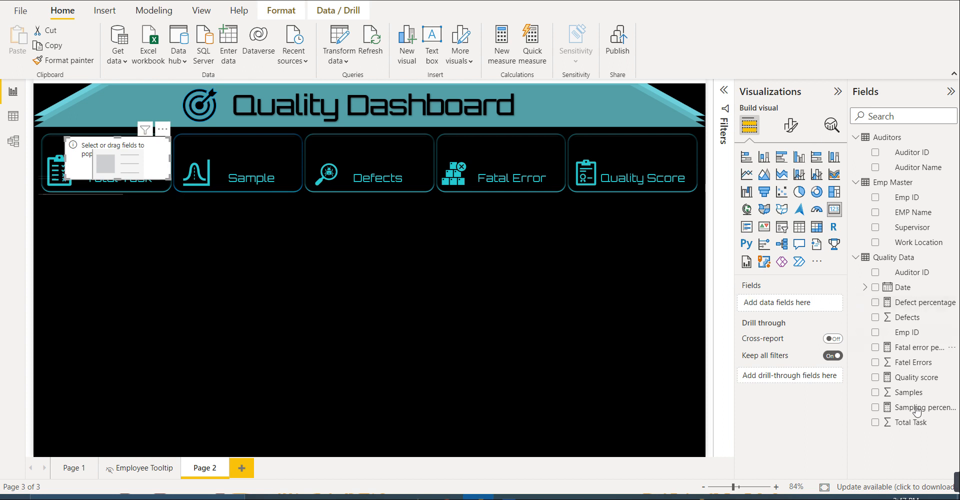
drag(876, 424, 770, 306)
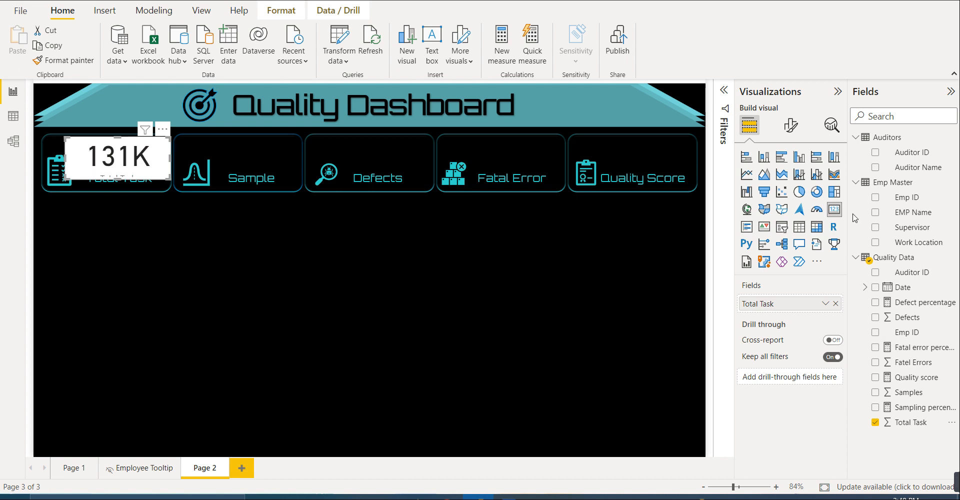
- Turn off the background of the Total Task card
click(788, 126)
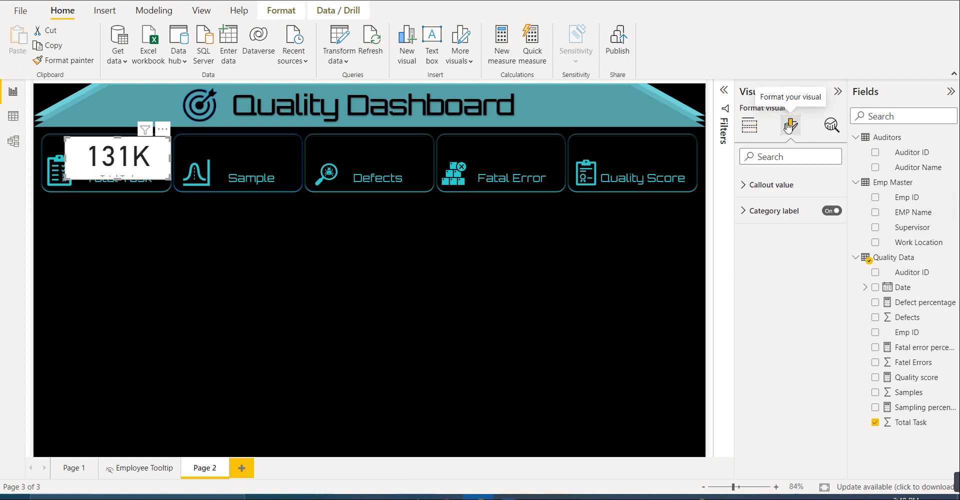
click(792, 183)
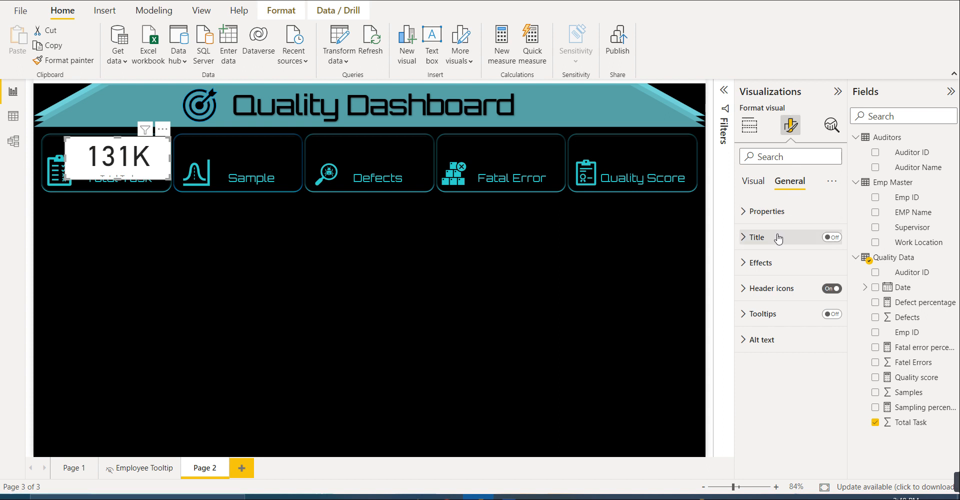
click(777, 263)
scroll(785, 305, down, 1)
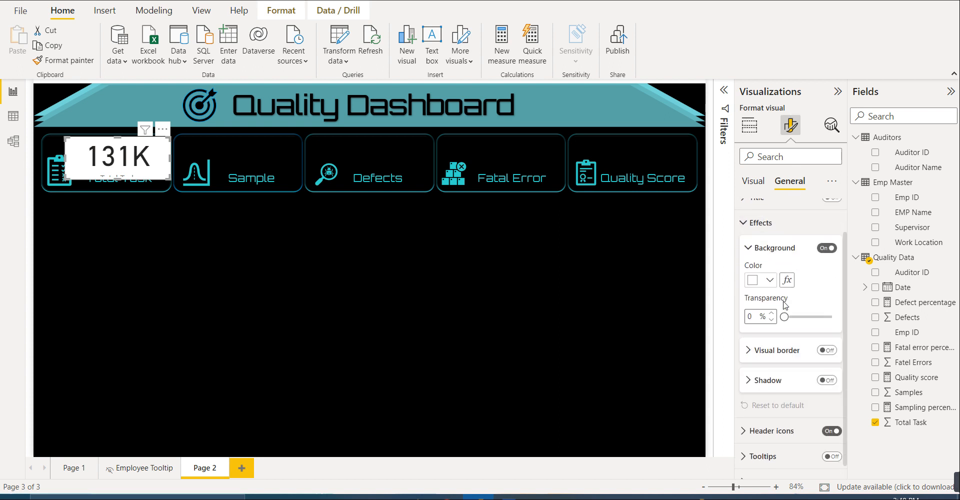
click(825, 246)
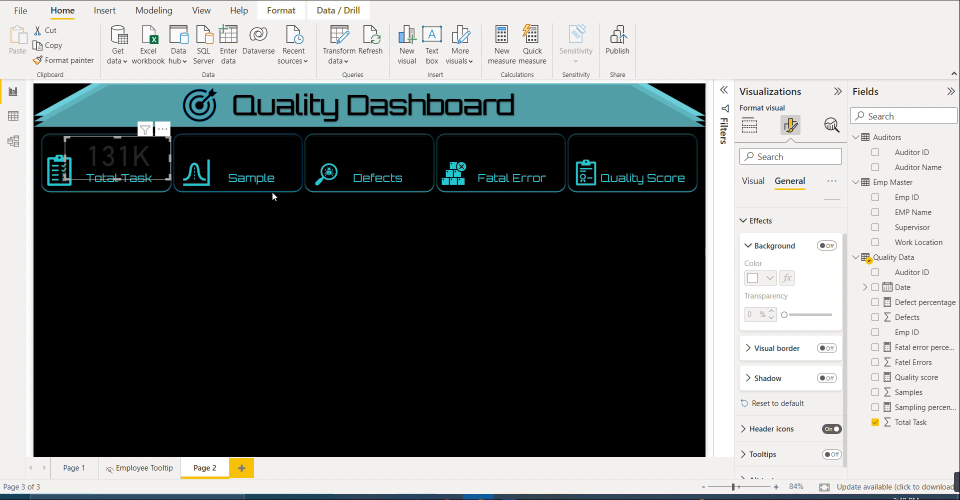
- Switch to the sticky note, copy the colour code #34D9CE and return to the report
click(385, 497)
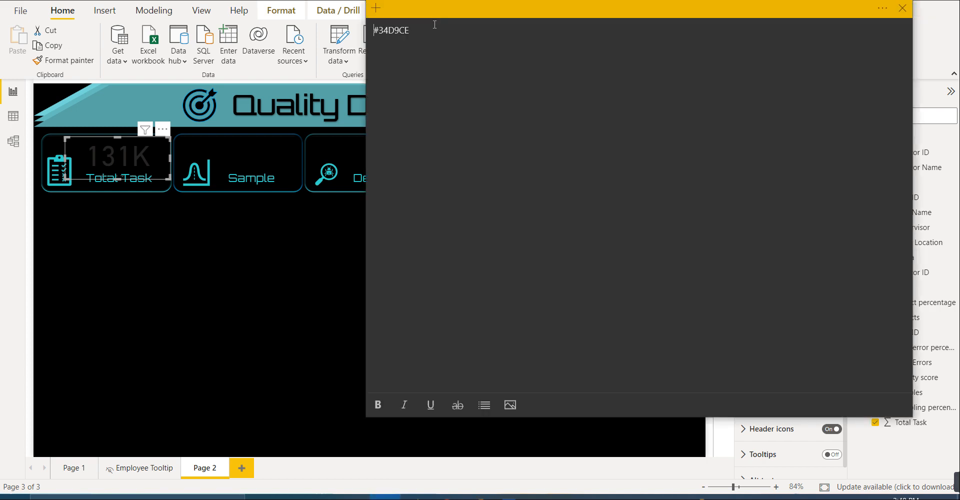
drag(427, 28, 373, 30)
key(ctrl+c)
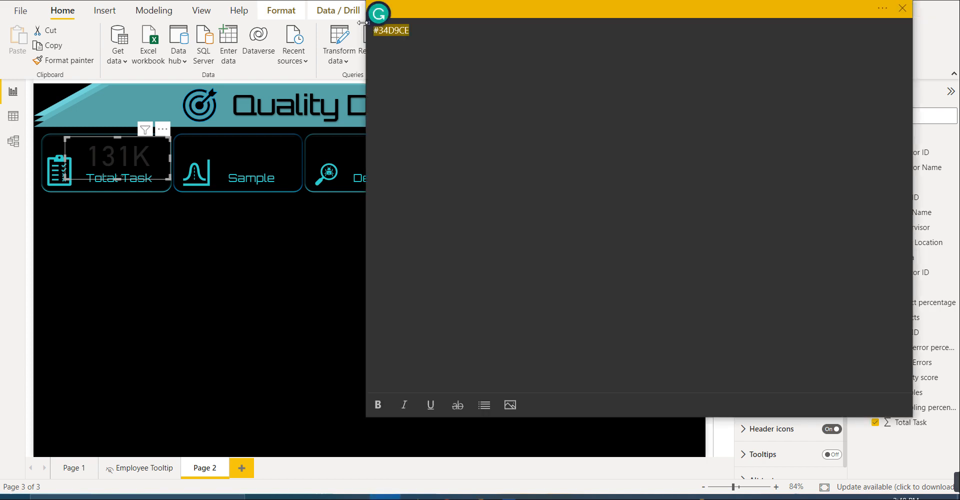
click(343, 241)
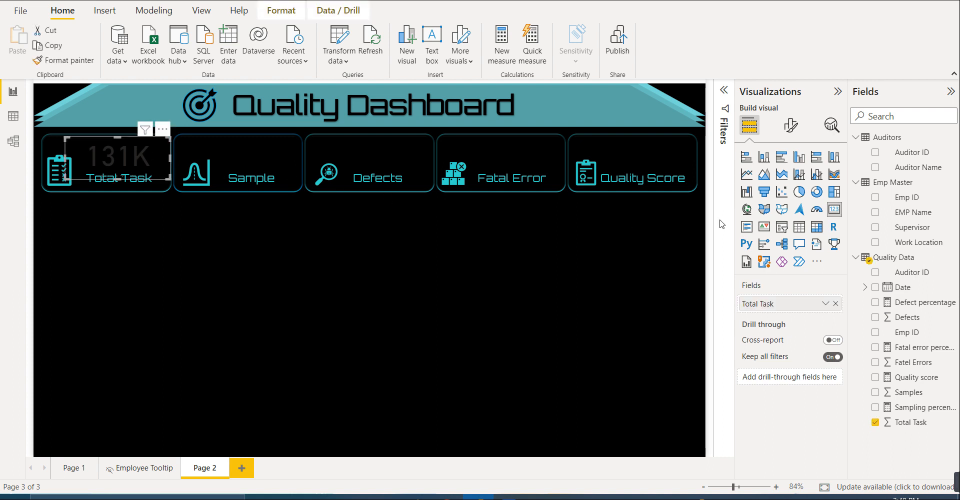
- Make the Total Task card's callout value bold and set its colour to the copied hex code #34D9CE
click(790, 125)
click(788, 182)
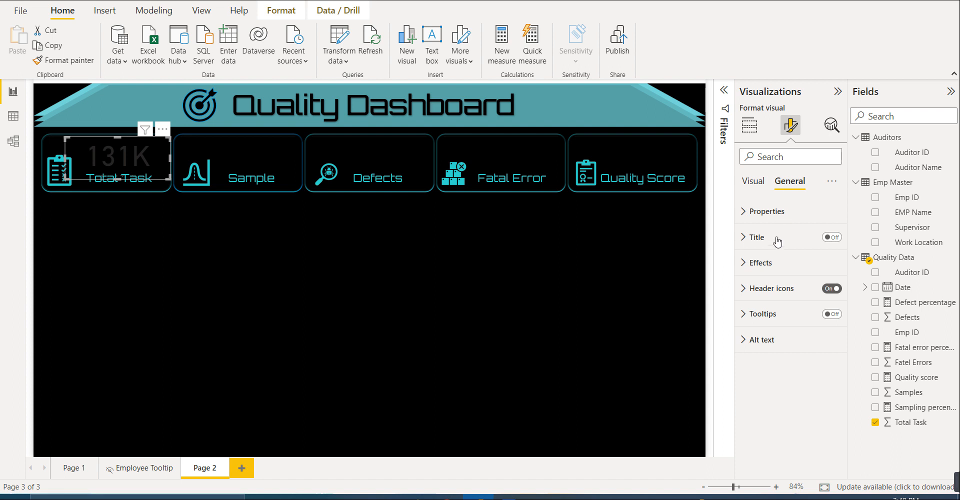
click(753, 183)
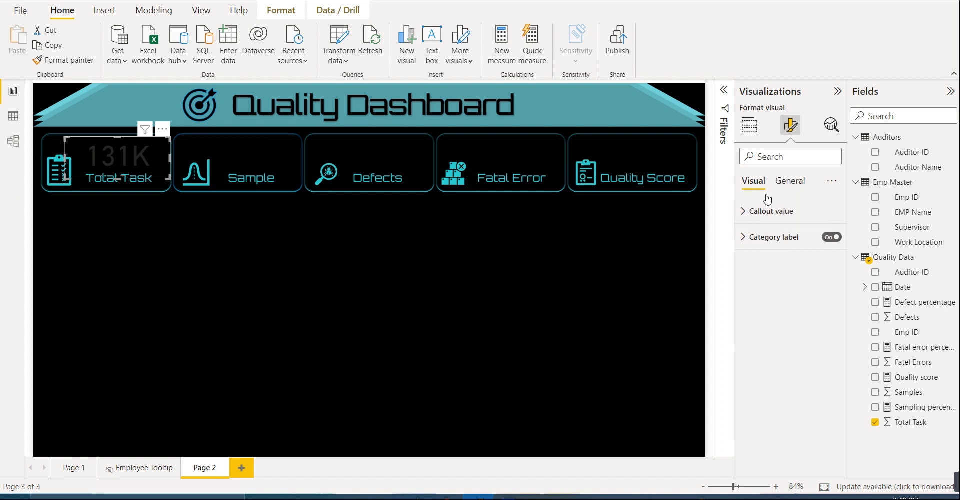
click(777, 212)
click(752, 266)
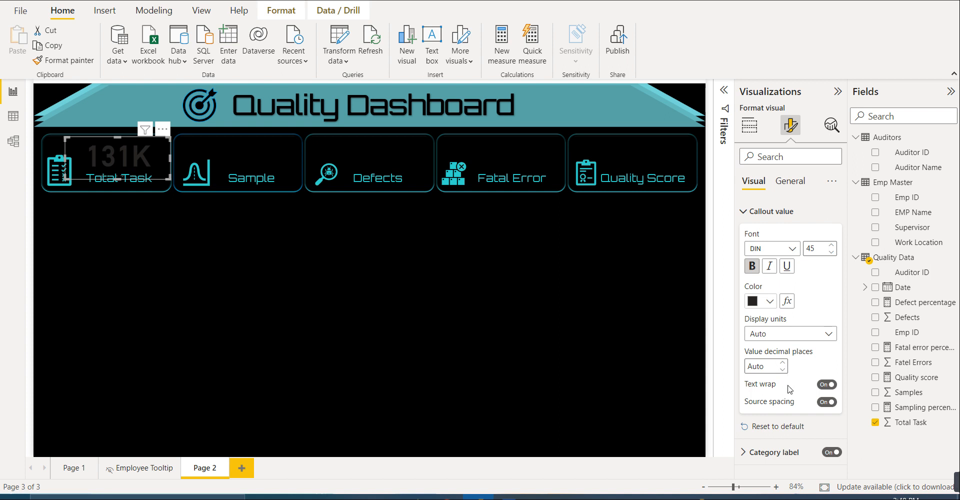
click(769, 301)
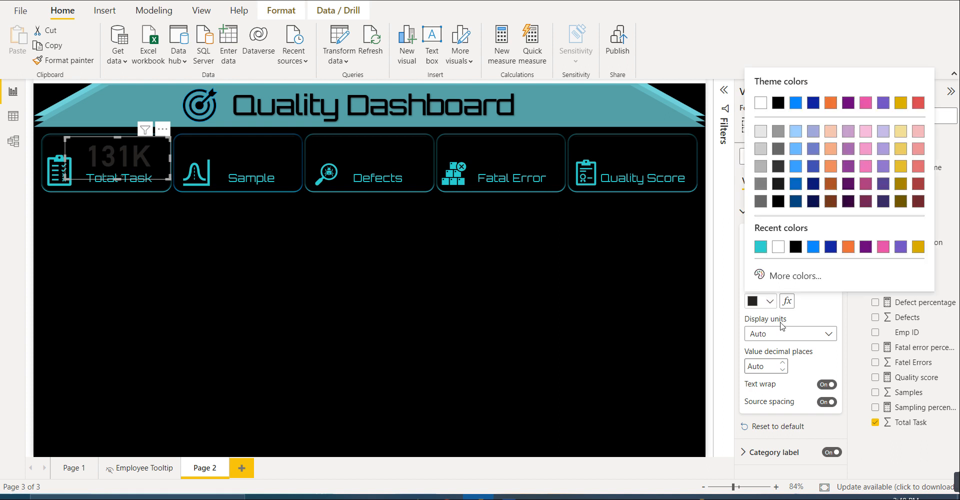
click(770, 275)
key(ctrl+v)
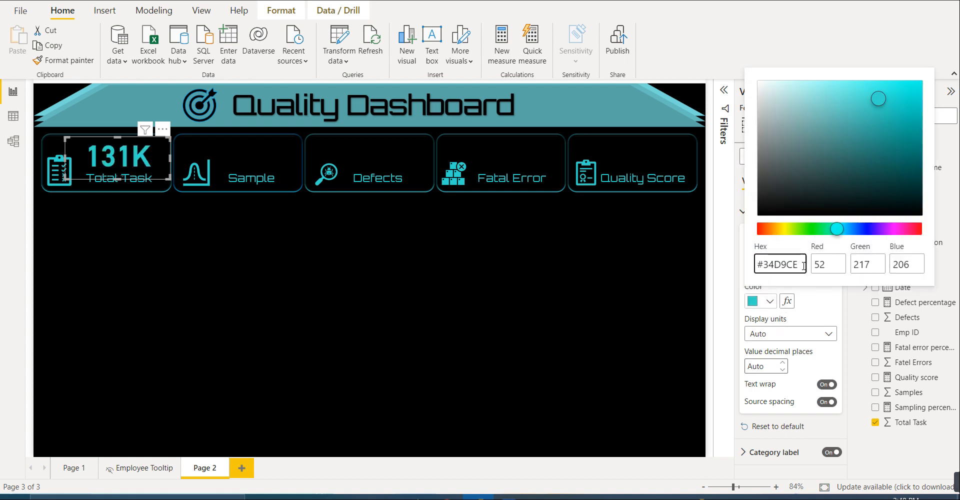
click(822, 306)
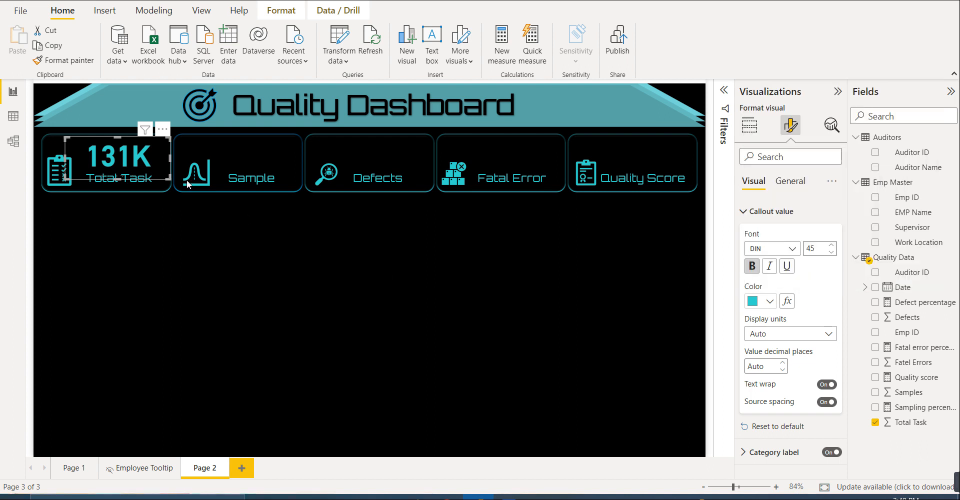
click(161, 233)
click(127, 159)
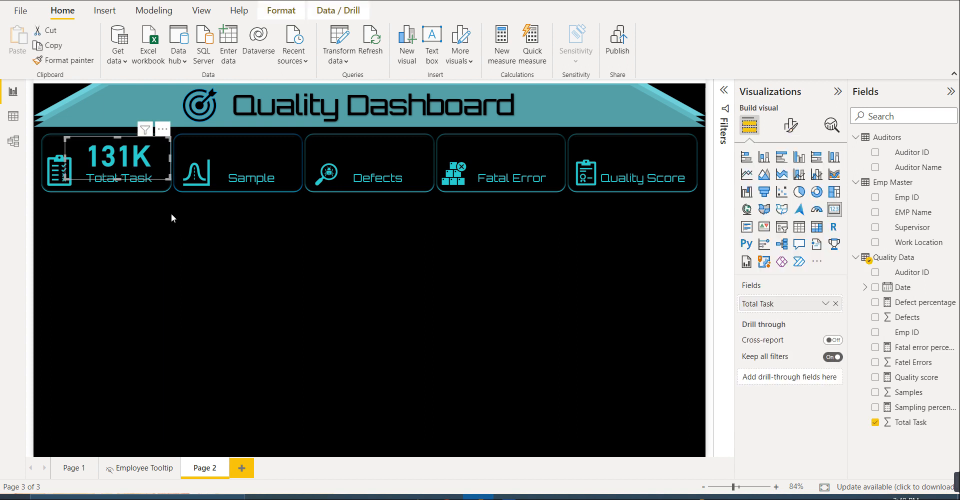
- Add a second card showing the Samples field, shrunk and placed above the Sample label in its tile
click(183, 238)
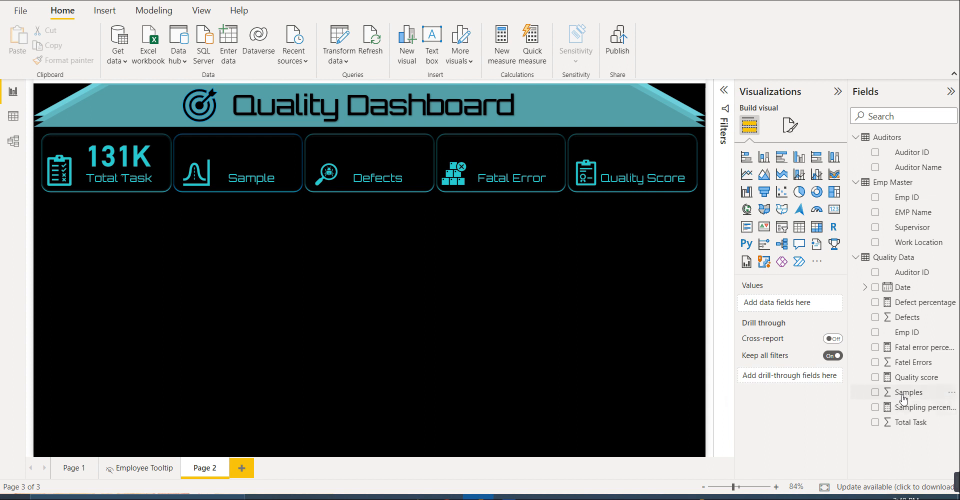
click(838, 215)
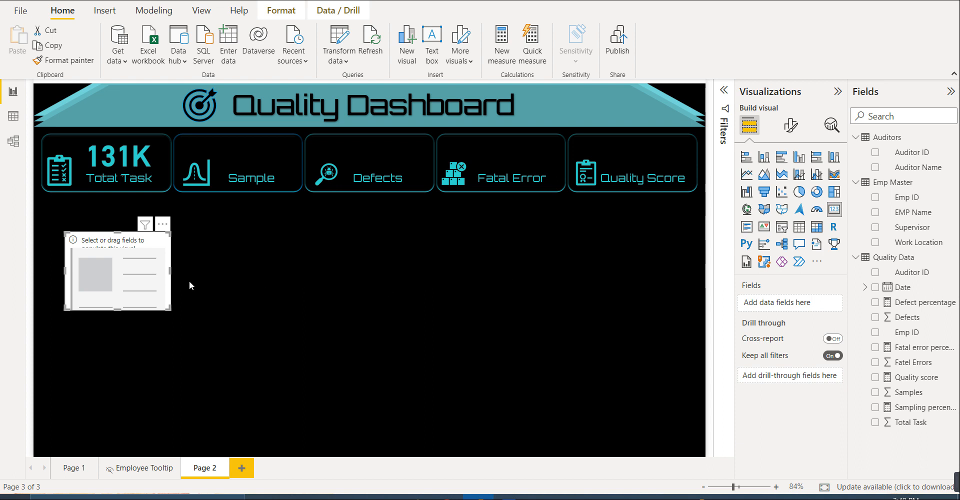
drag(192, 283, 274, 167)
click(253, 217)
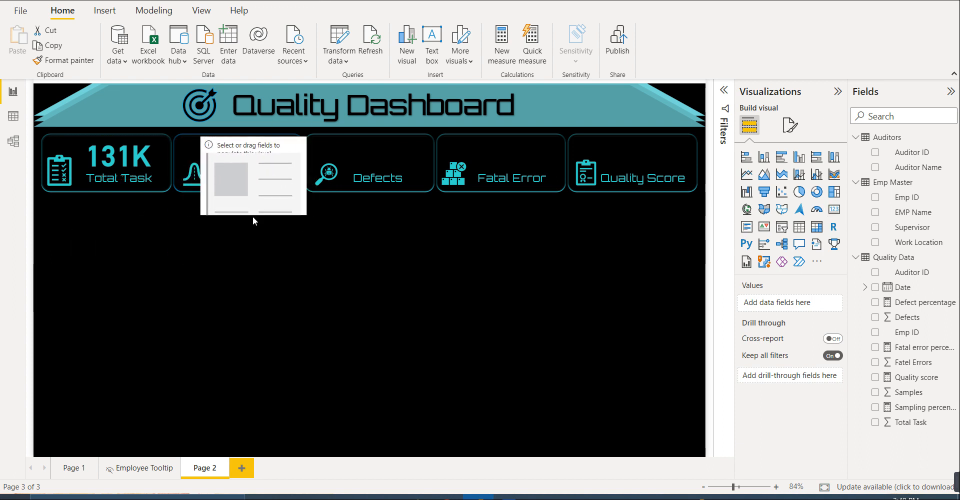
click(251, 215)
drag(251, 216, 254, 174)
drag(253, 168, 253, 163)
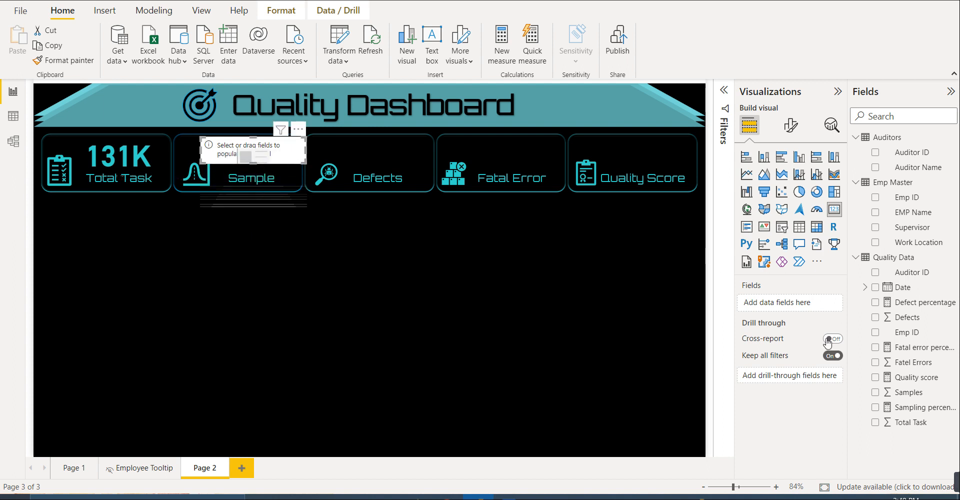
drag(895, 398, 792, 309)
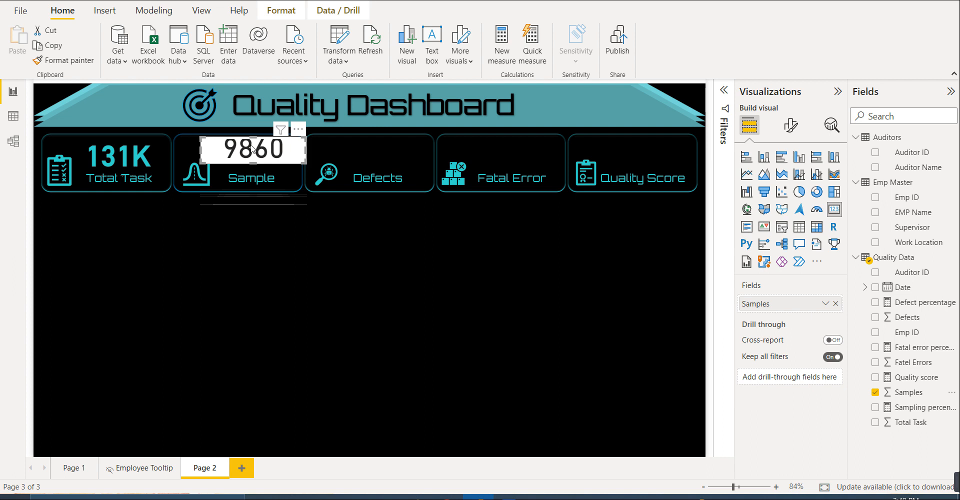
drag(306, 147, 295, 147)
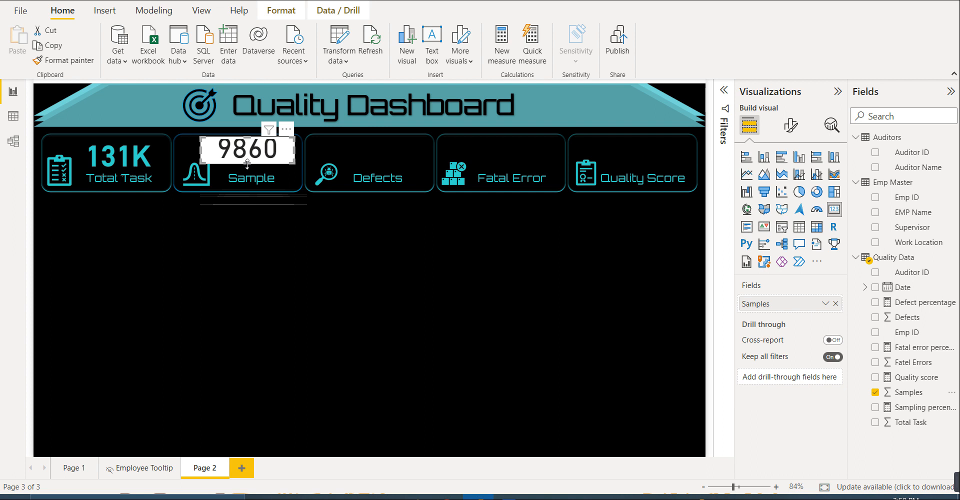
- Make the Samples card's callout value bold and set its font size to 36
click(790, 125)
click(784, 192)
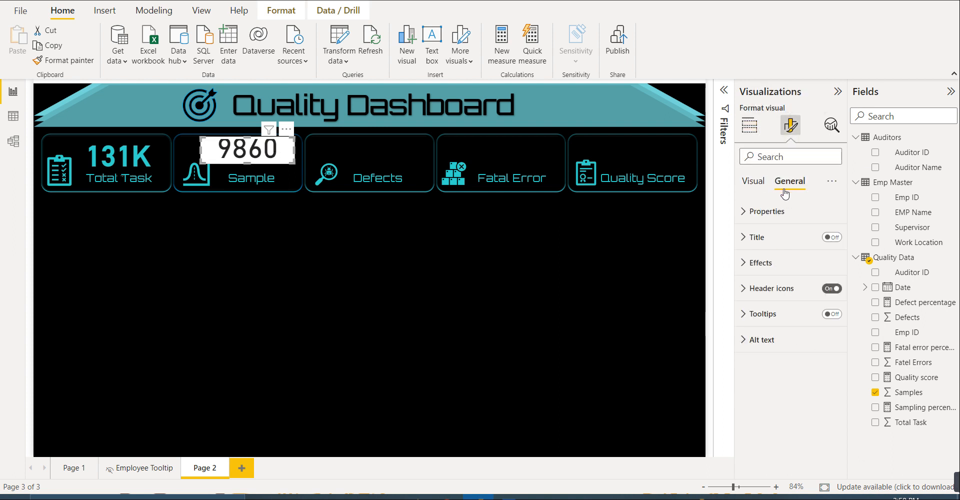
click(759, 182)
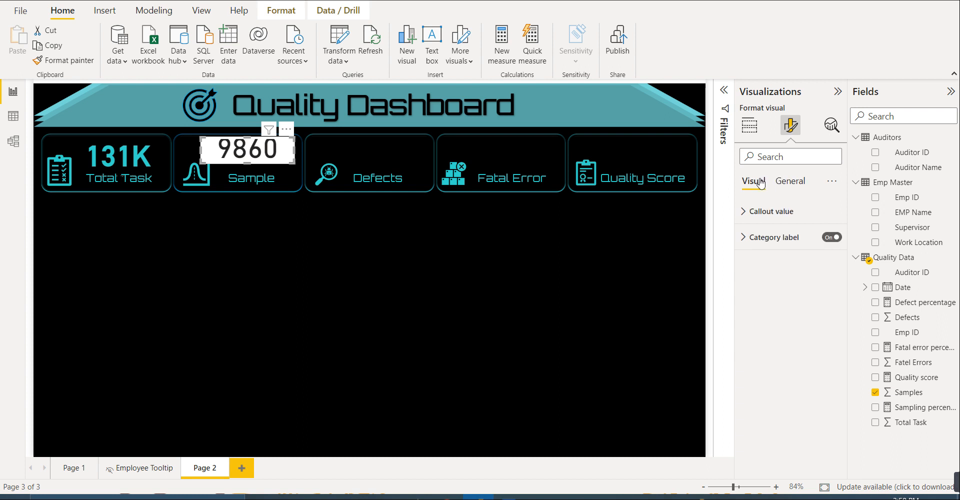
click(766, 211)
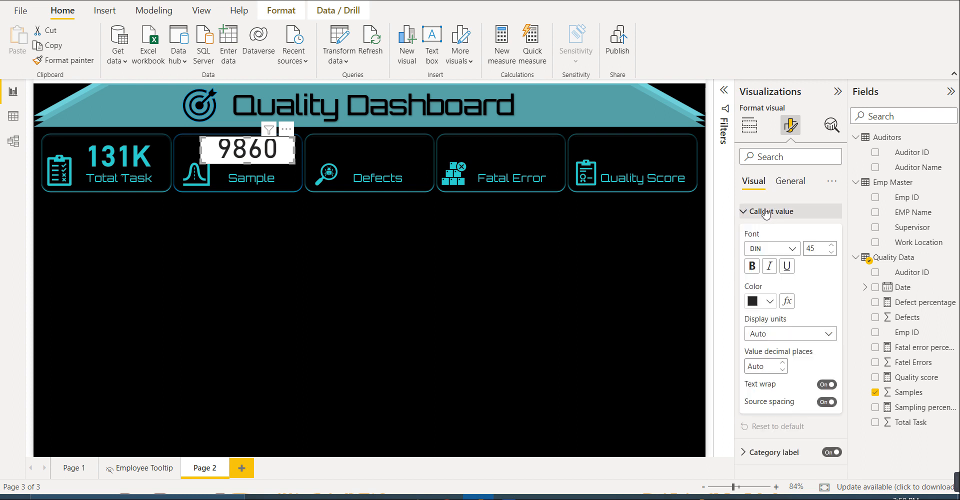
click(751, 266)
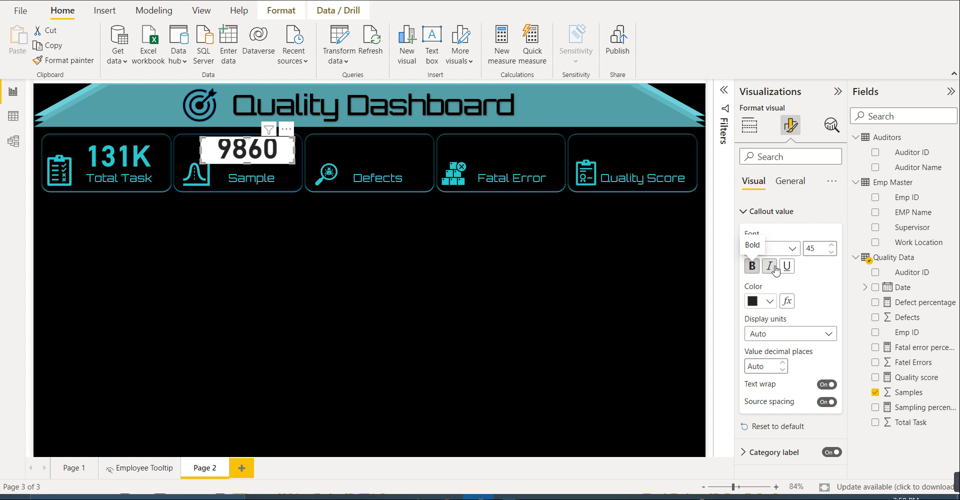
click(831, 252)
click(832, 252)
click(832, 251)
click(832, 252)
click(832, 251)
click(832, 252)
click(832, 252)
- Set the Samples card's callout value colour to the copied hex code #34D9CE
click(793, 187)
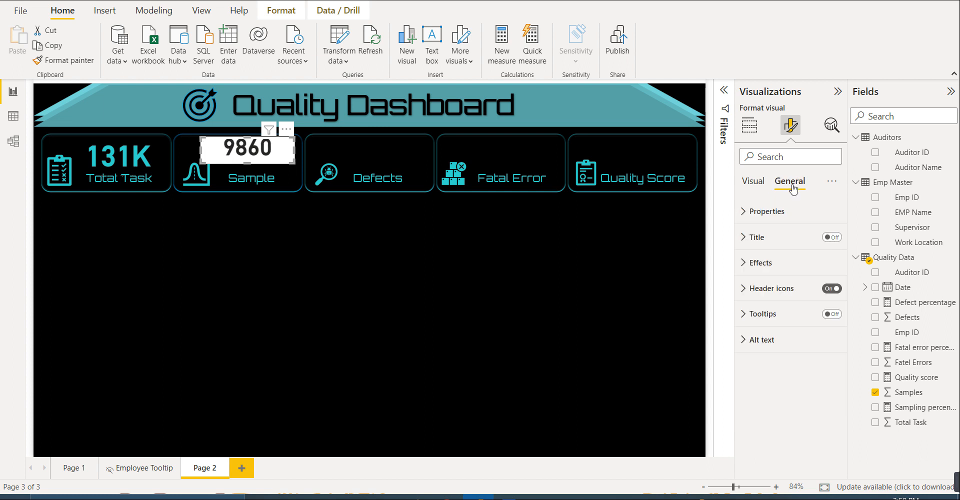
click(750, 187)
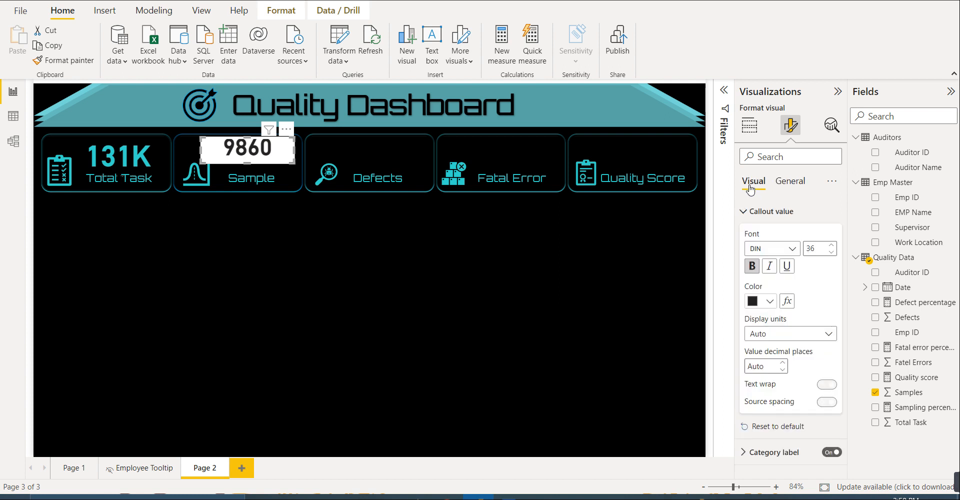
click(770, 301)
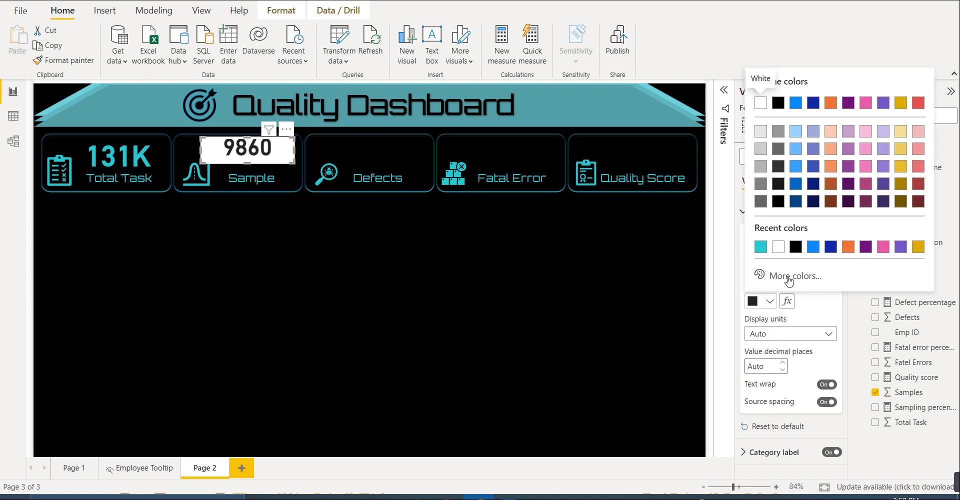
click(788, 278)
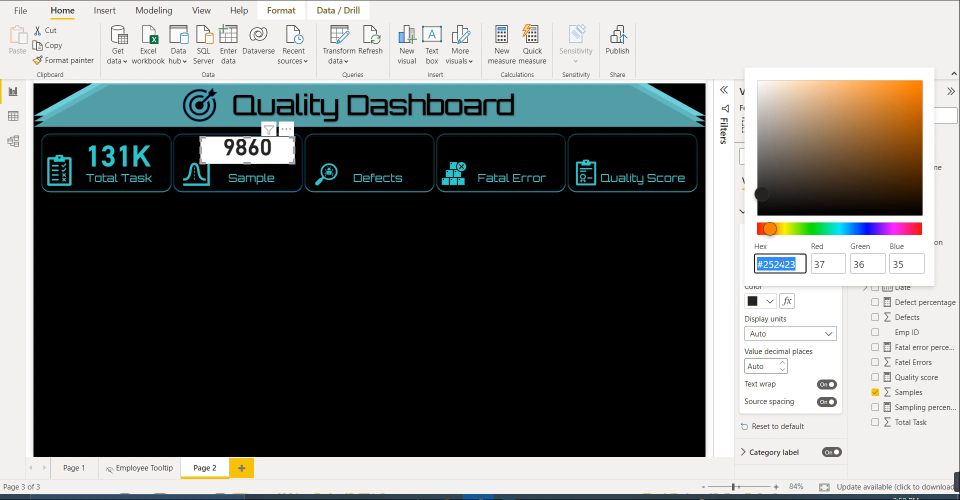
text(#34D9CE)
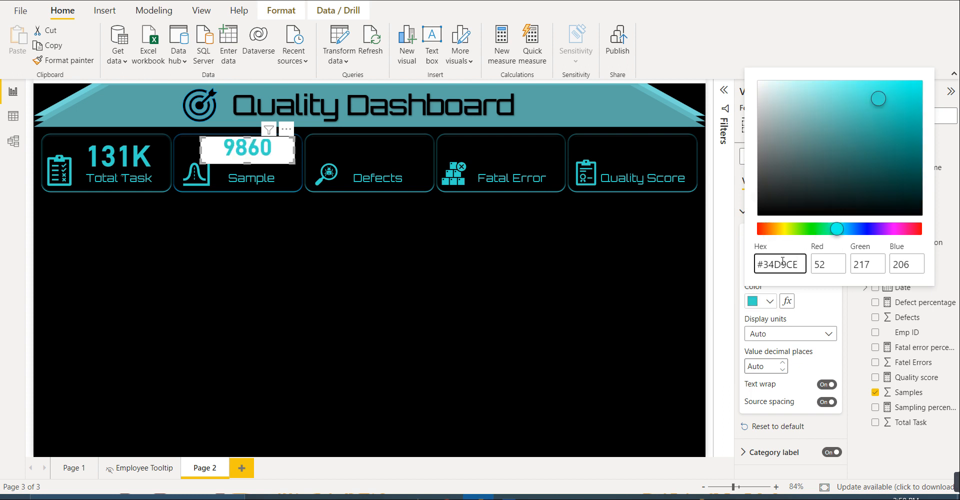
- Turn off the Samples card's background and its category label
click(833, 308)
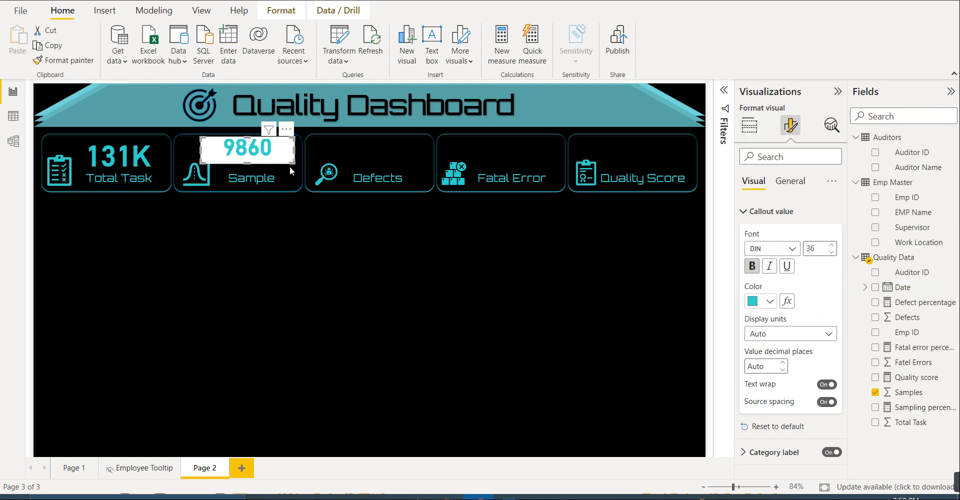
click(789, 181)
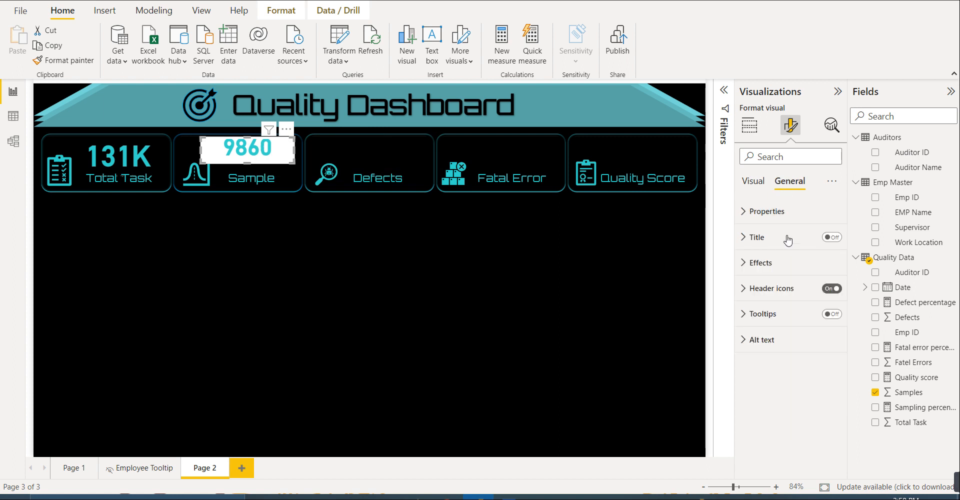
click(770, 263)
click(826, 287)
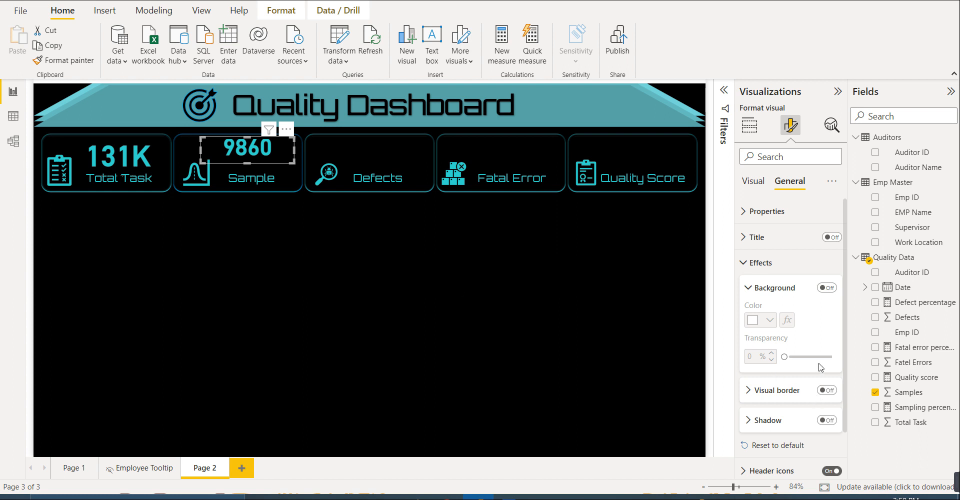
scroll(820, 388, down, 2)
click(753, 181)
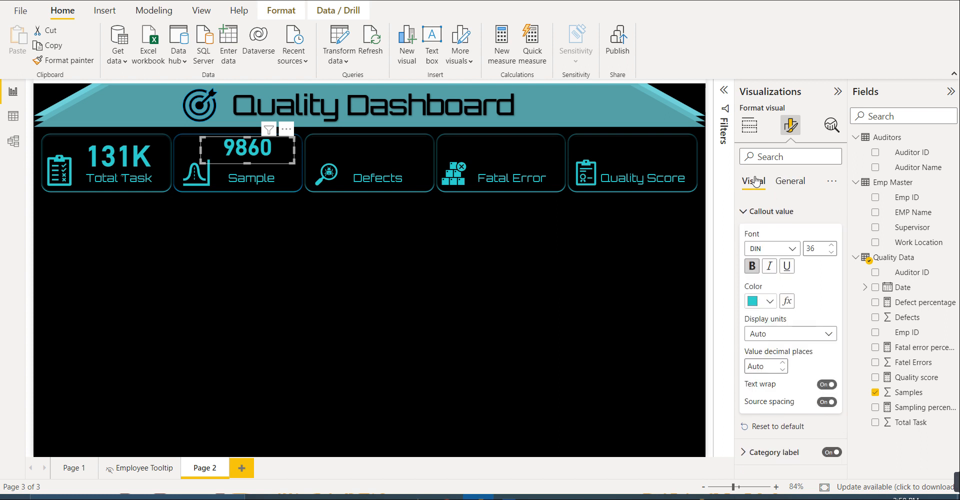
click(831, 453)
click(371, 240)
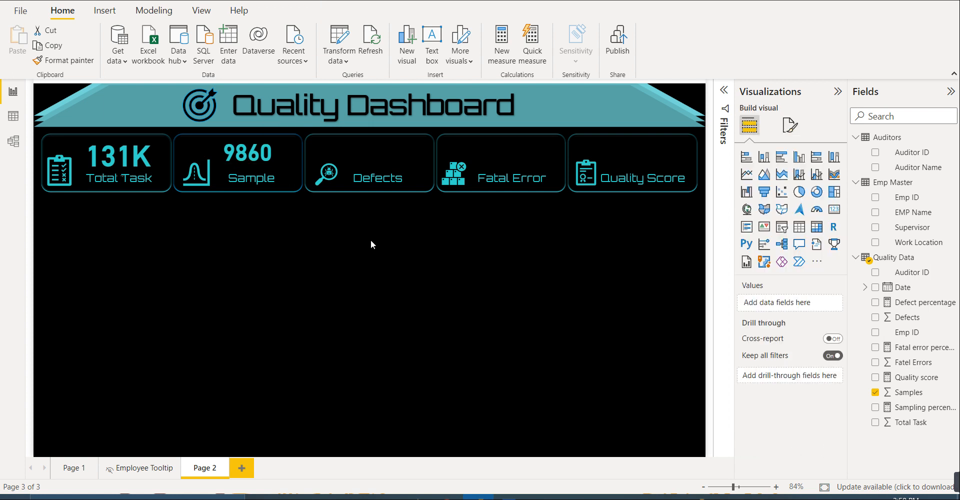
- Nudge the Samples card up and sideways to centre its value above the Sample label, leaving space between them
click(265, 158)
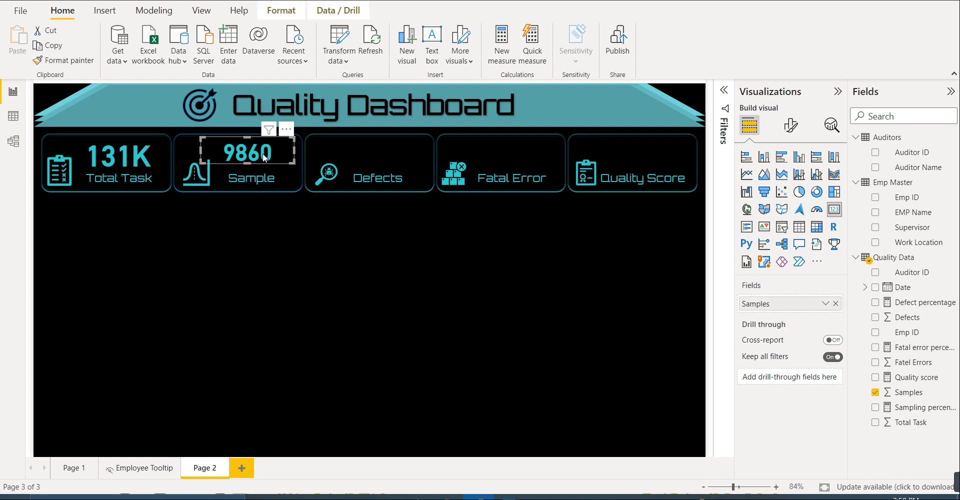
key(Left)
key(Left)
key(Left)
key(Left)
key(Left)
key(Left)
key(Left)
key(Left)
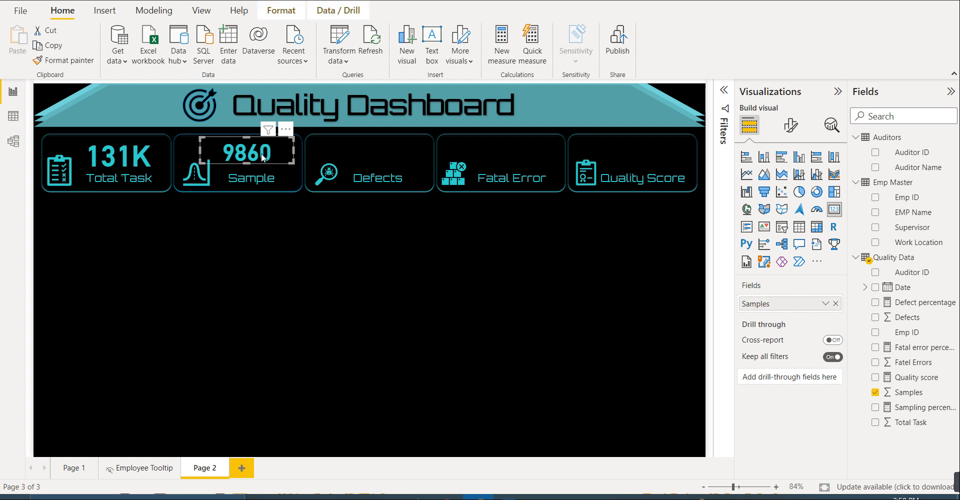
key(Right)
key(Right)
key(Right)
key(Right)
key(Right)
key(Right)
key(Right)
key(Right)
key(Right)
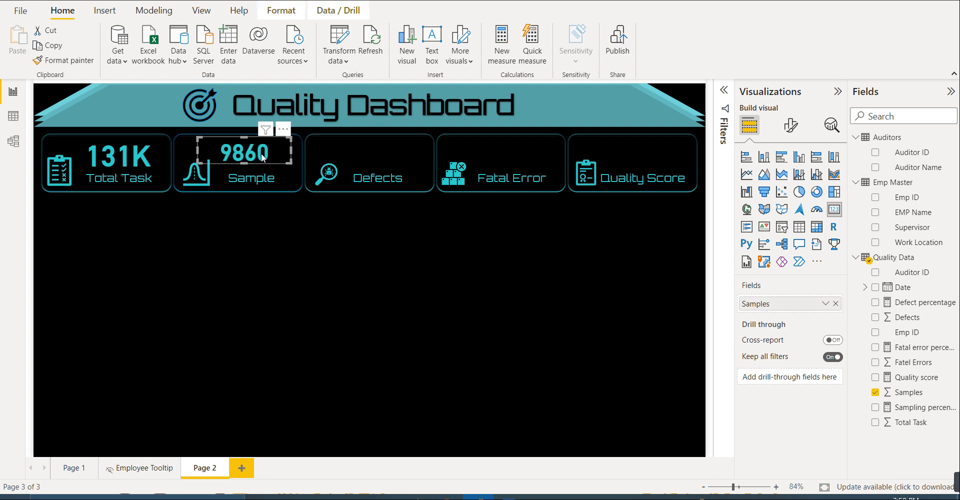
key(Up)
key(Up)
key(Up)
key(Up)
key(Up)
key(Up)
key(Up)
key(Up)
key(Up)
key(Up)
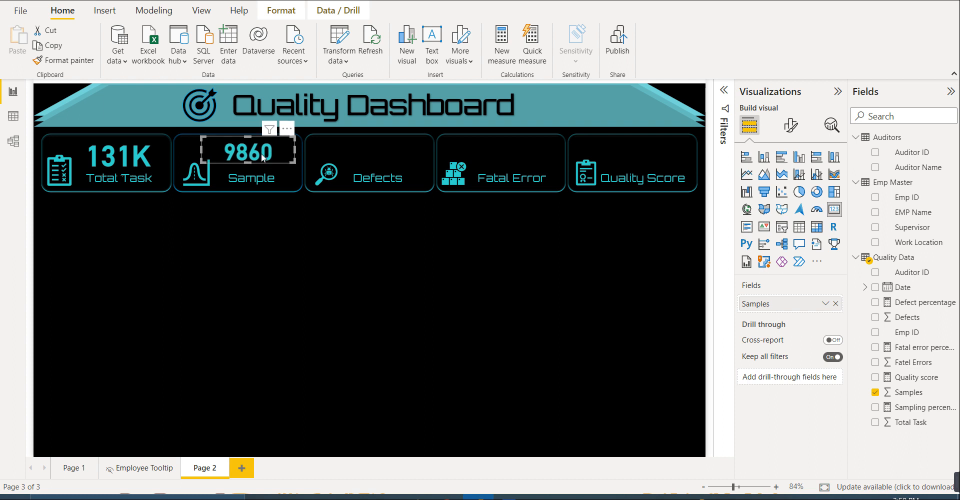
key(Up)
key(Up)
key(Up)
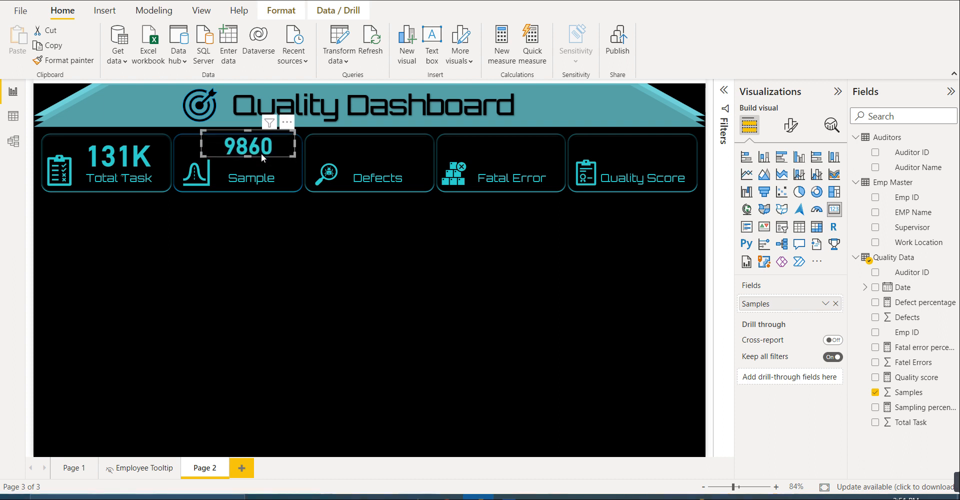
key(Right)
key(Right)
key(Right)
key(Right)
key(Right)
key(Right)
key(Right)
key(Right)
key(Right)
key(Right)
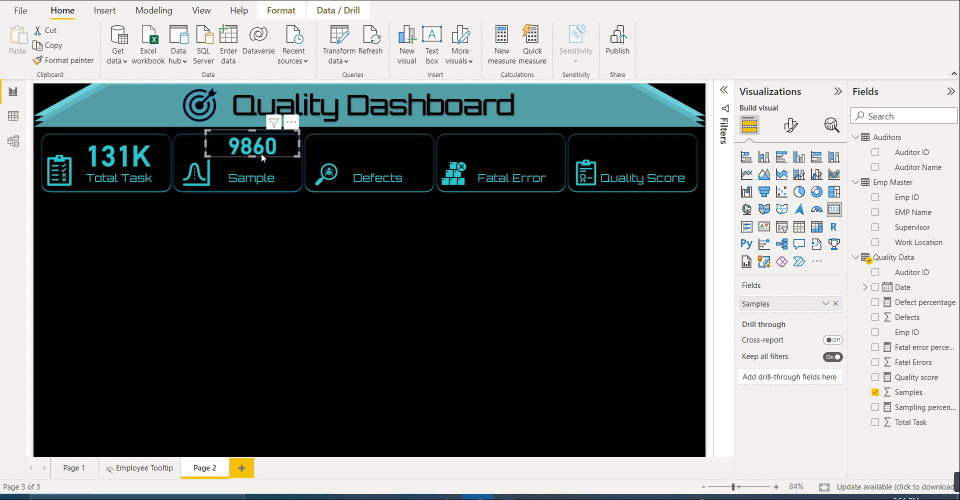
click(275, 247)
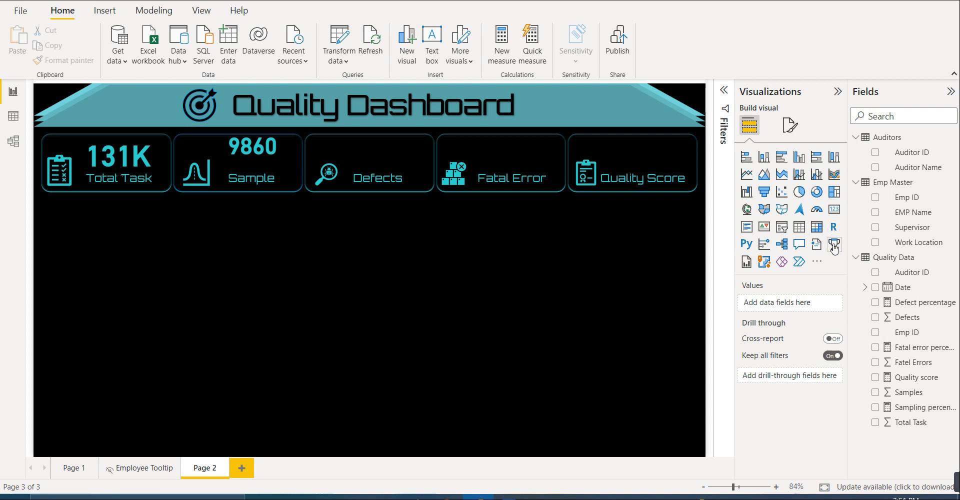
click(834, 209)
click(369, 160)
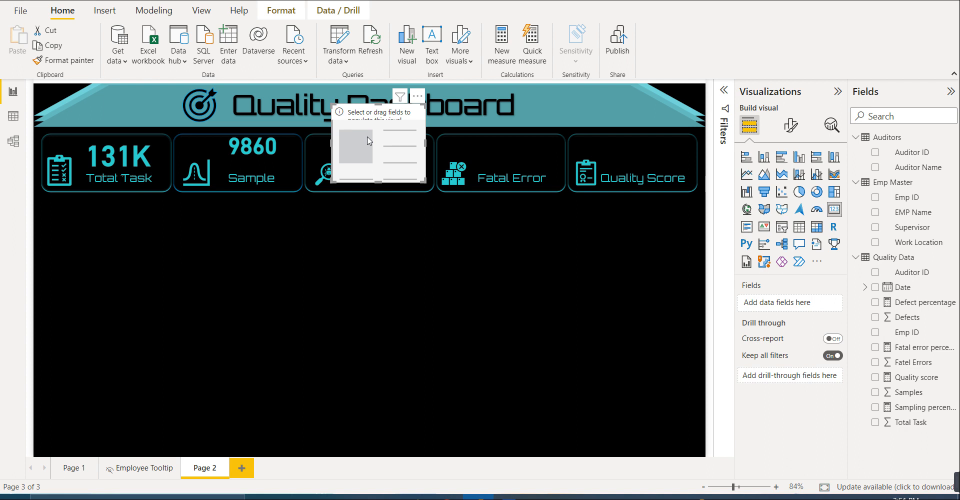
key(Delete)
- Duplicate the Samples card and place the copy directly below the original in the Sample tile
click(274, 145)
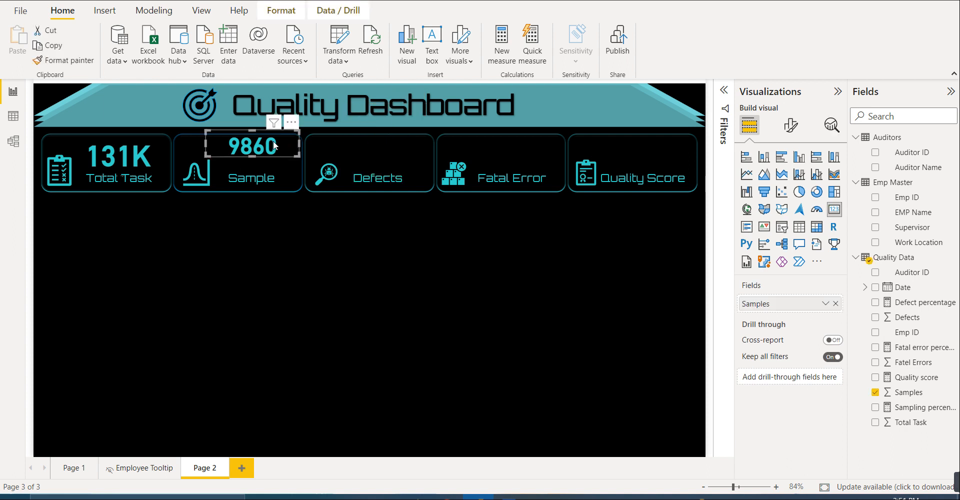
key(ctrl+c)
key(ctrl+v)
drag(285, 147, 278, 158)
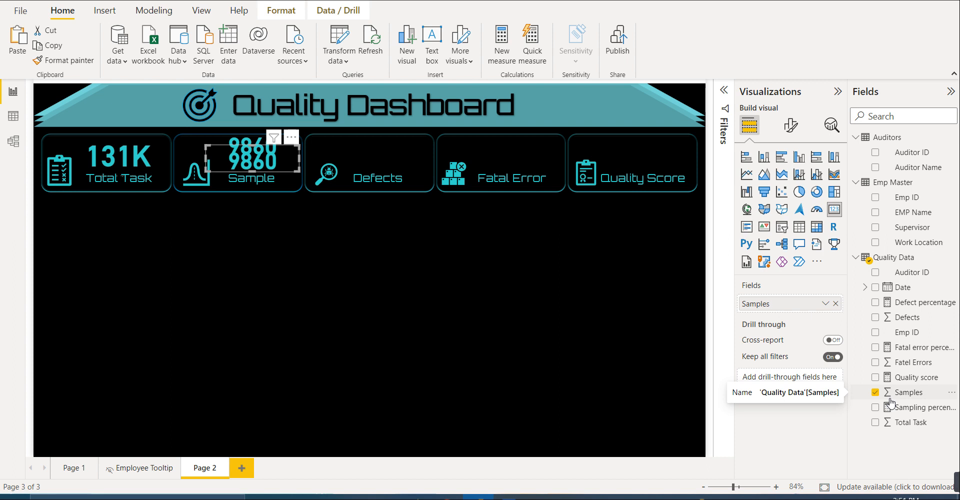
- Replace the duplicated card's Samples field with the Sampling percentage measure
click(874, 392)
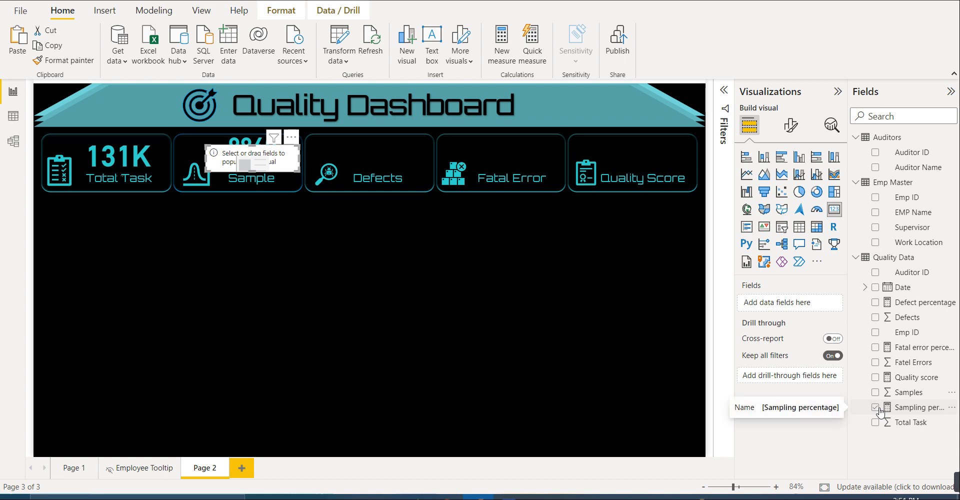
click(880, 410)
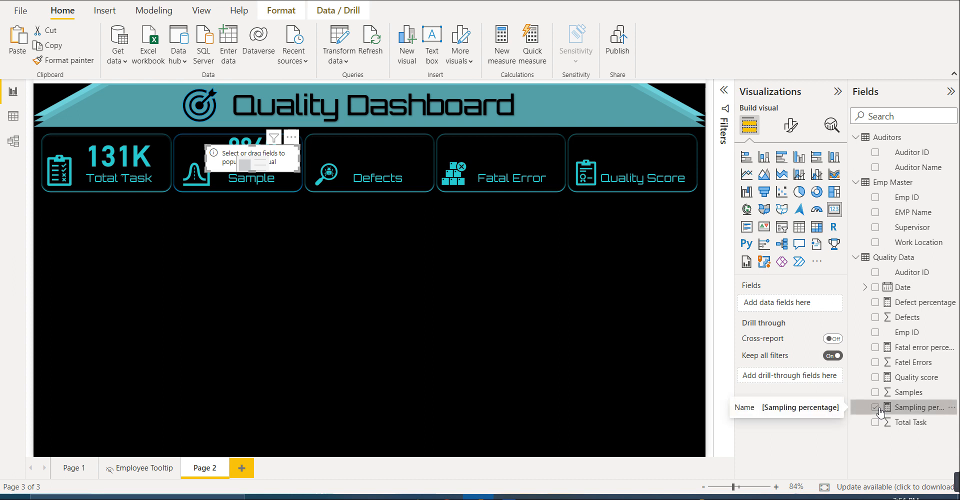
drag(902, 408, 788, 284)
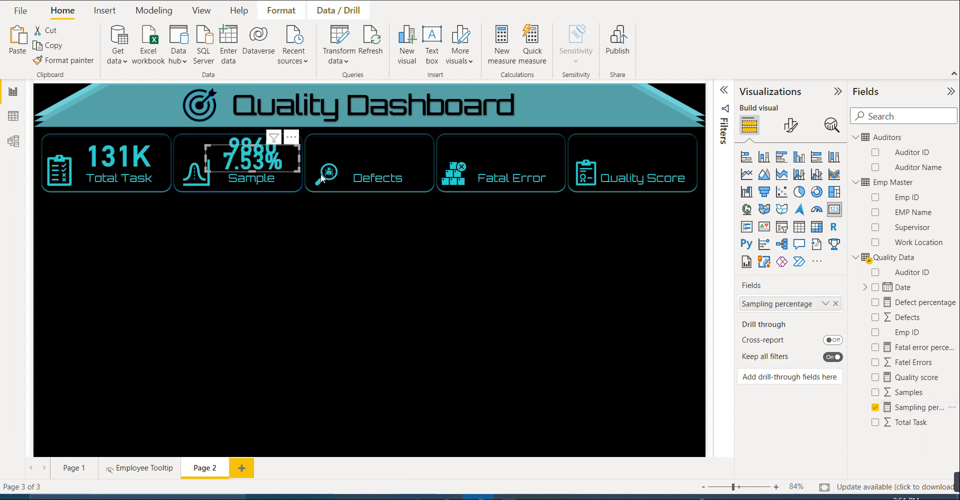
- Set the Sampling percentage card's callout value font size to 20
click(790, 125)
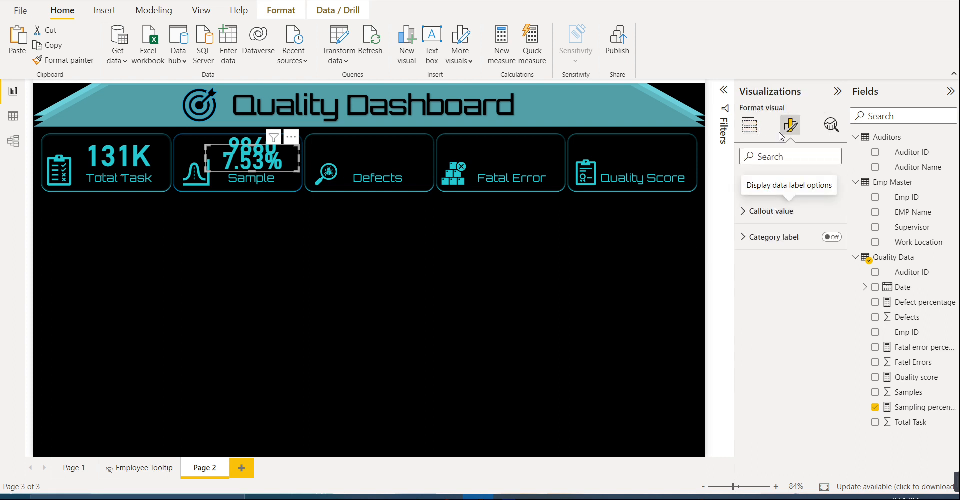
click(773, 211)
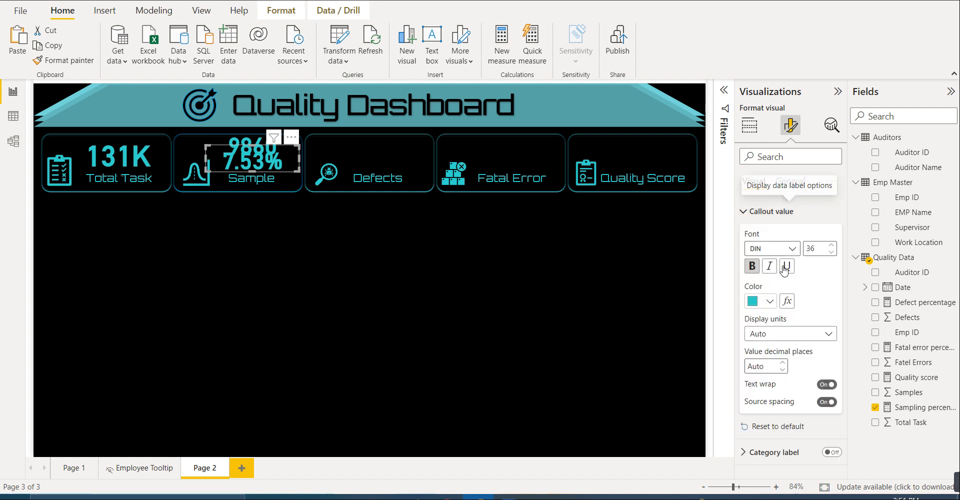
double_click(815, 251)
text(20)
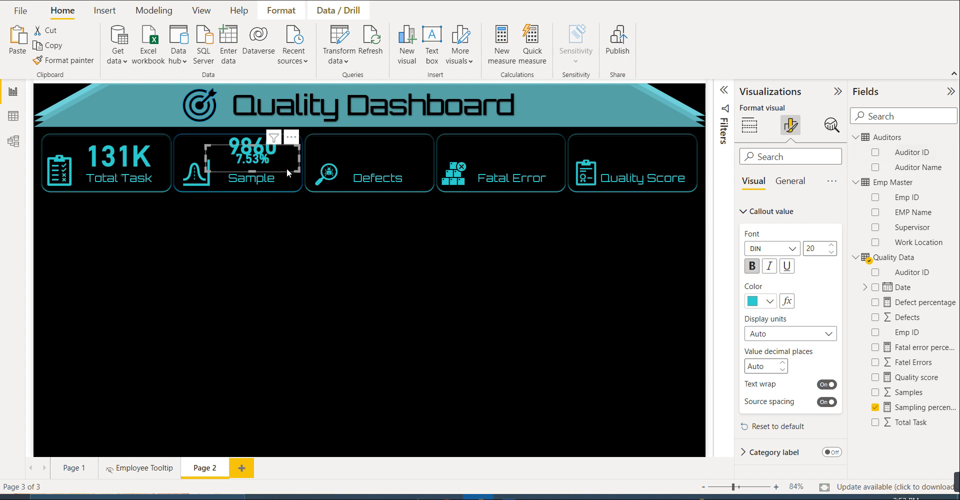
- Nudge the Sampling percentage card down and slightly left so it sits between the Samples value and the Sample label
key(Down)
key(Down)
key(Down)
key(Down)
key(Down)
key(Down)
key(Down)
key(Down)
key(Down)
key(Down)
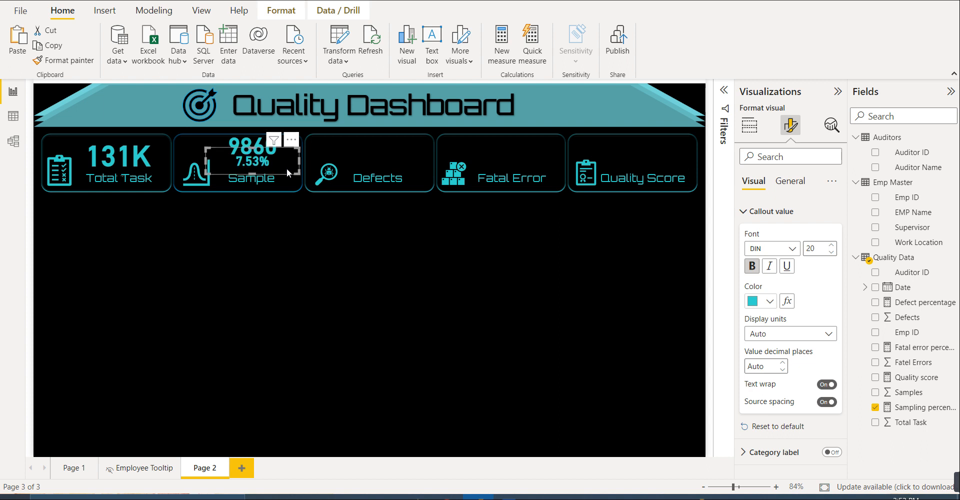
key(Down)
key(Down)
key(Down)
key(Down)
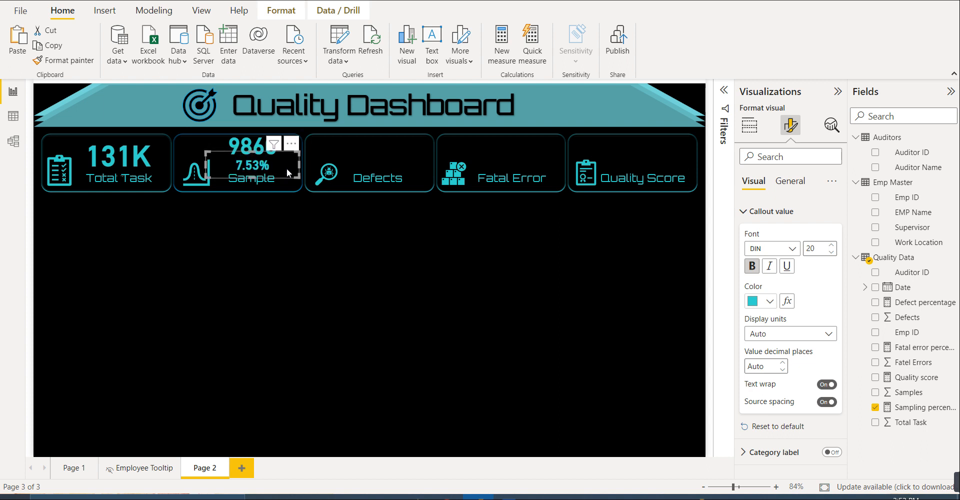
key(Left)
key(Left)
key(Up)
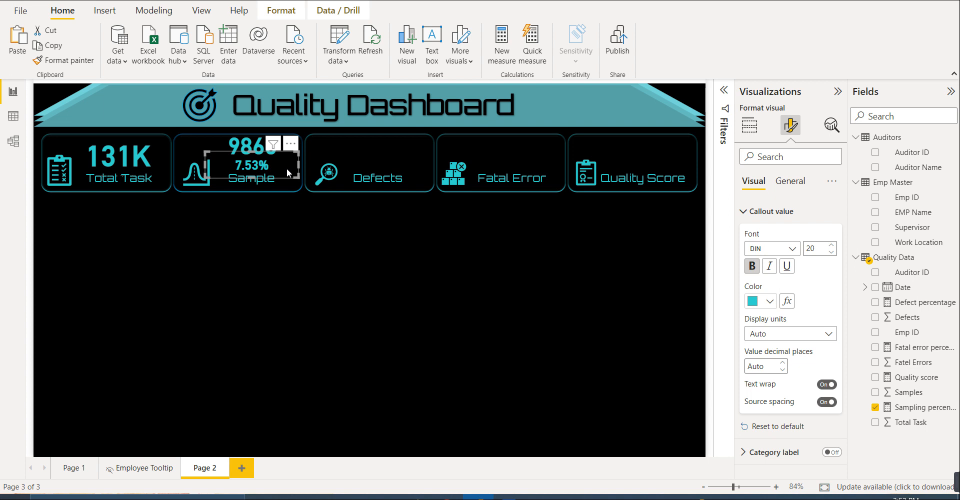
click(290, 261)
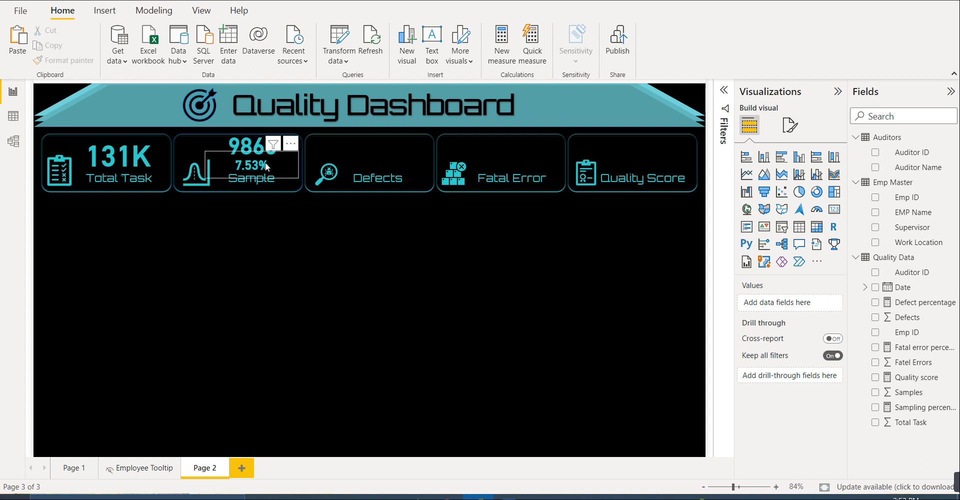
- Copy the Samples and Sampling percentage cards together and place the duplicates above the Defects label in its tile
click(247, 148)
ctrl+click(236, 170)
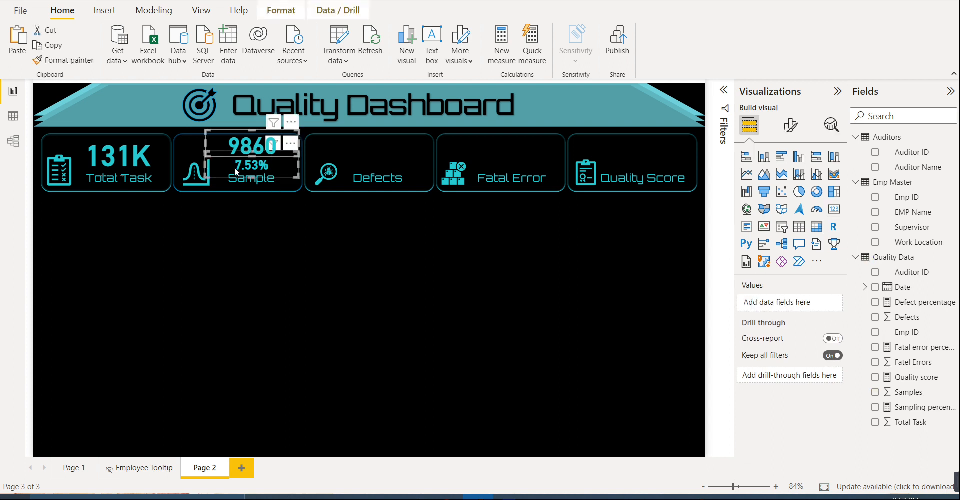
key(ctrl+c)
key(ctrl+v)
drag(293, 175, 407, 167)
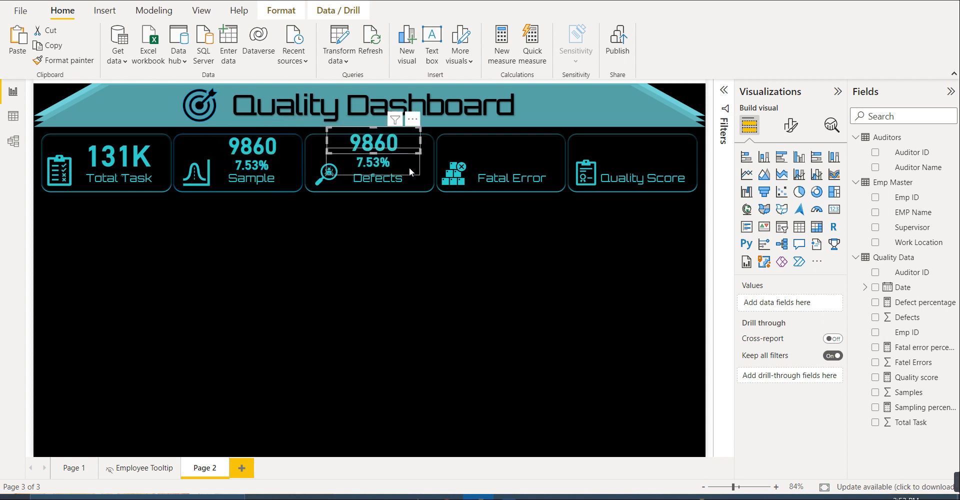
drag(410, 170, 414, 169)
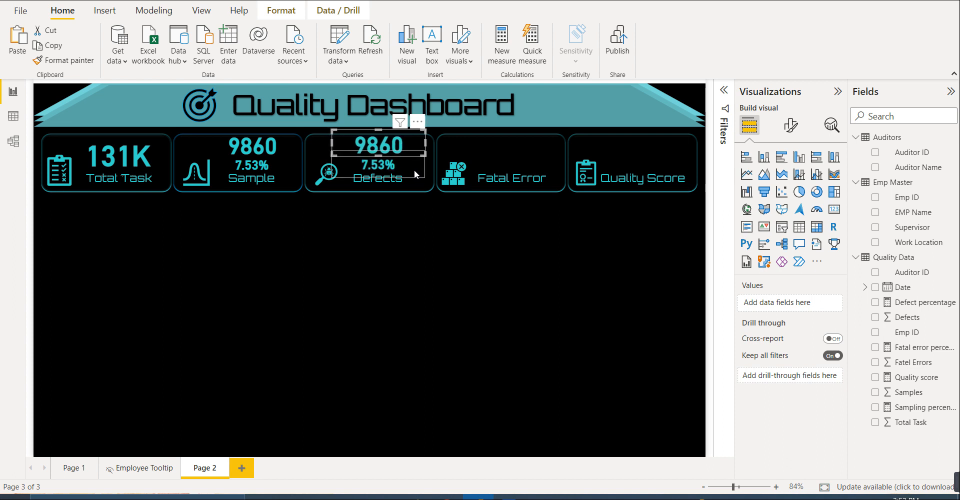
click(414, 170)
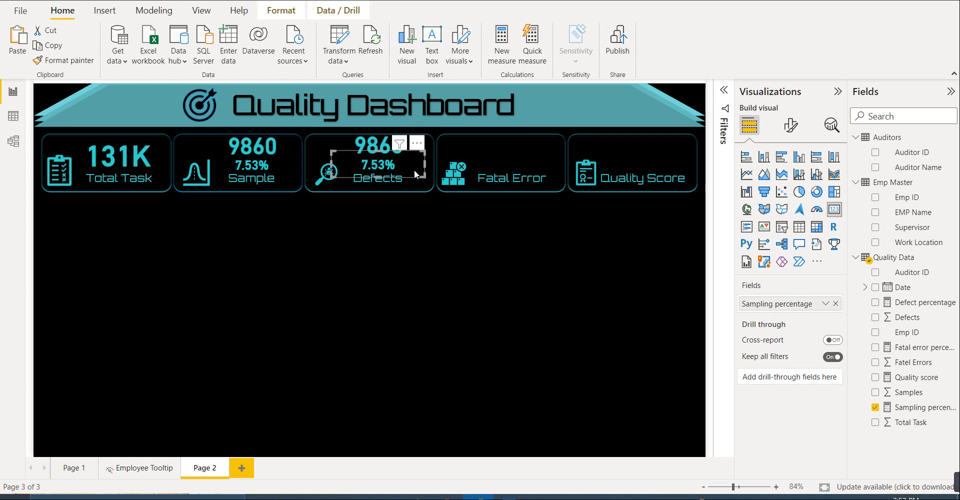
- Paste another copy of the two cards and place it above the Fatal Error label in its tile
key(ctrl+v)
drag(284, 175, 538, 170)
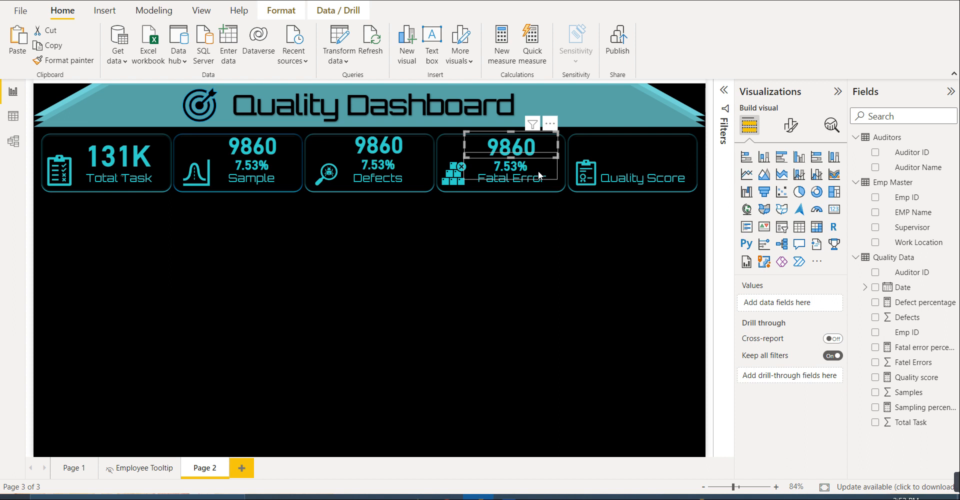
click(538, 169)
click(453, 264)
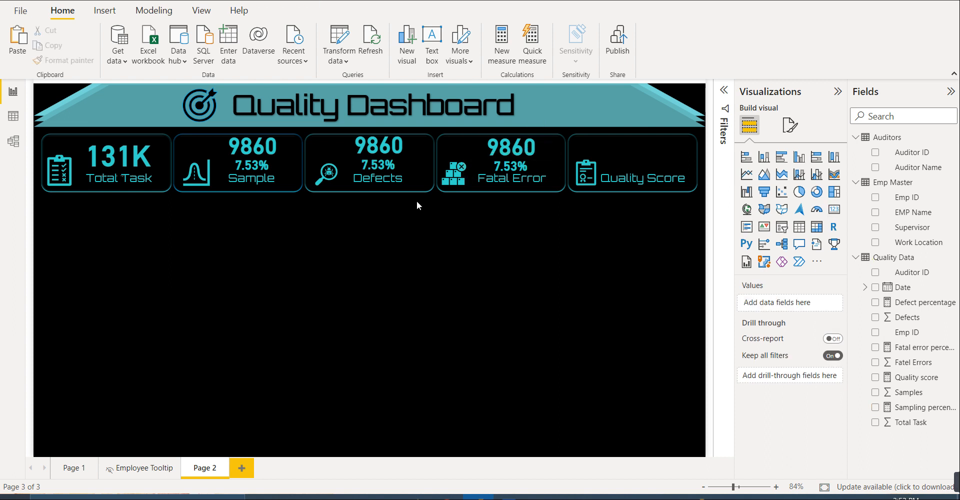
- Replace the Samples field with Defects in the upper card of the Defects tile
click(375, 143)
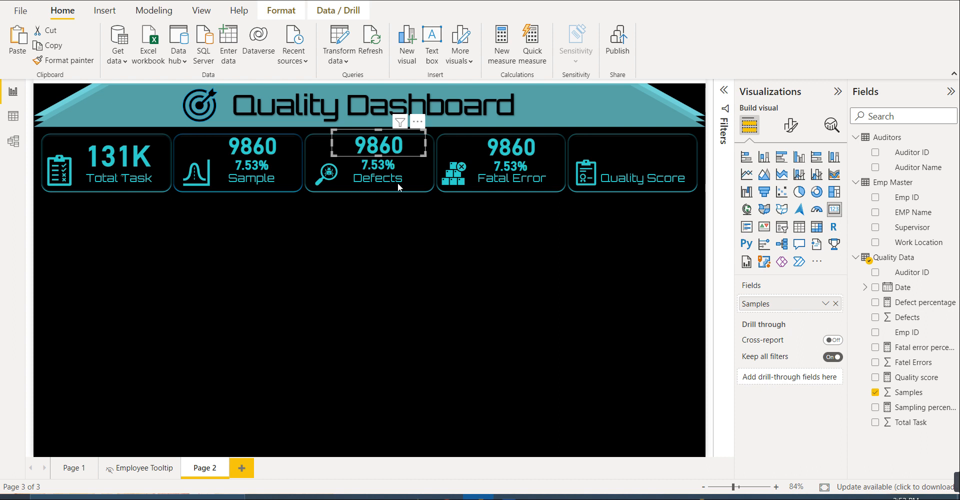
click(876, 392)
click(875, 317)
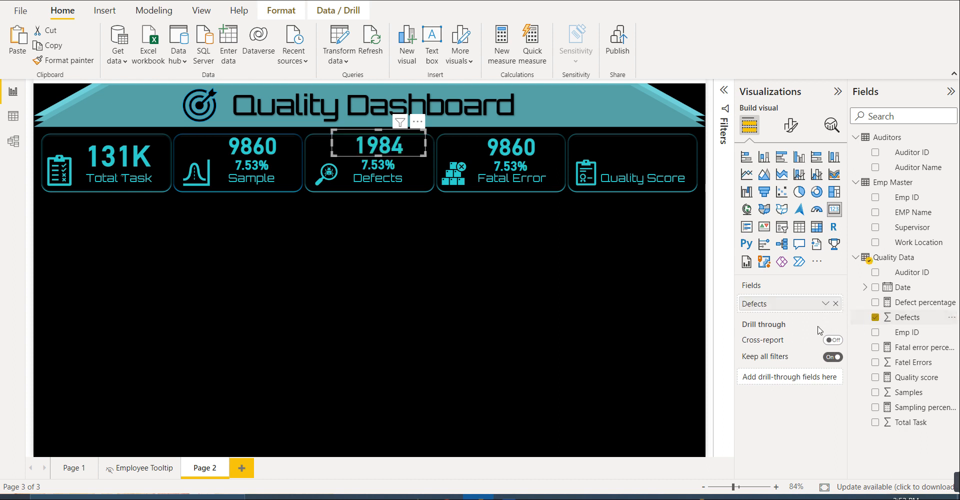
- Replace Sampling percentage with the Defect percentage measure in the lower card of the Defects tile
click(394, 174)
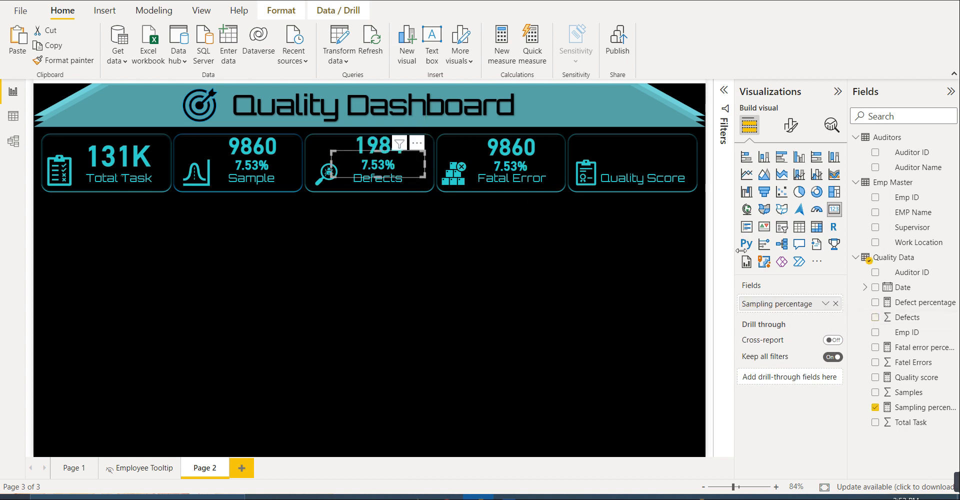
click(879, 409)
drag(902, 306, 785, 302)
click(569, 337)
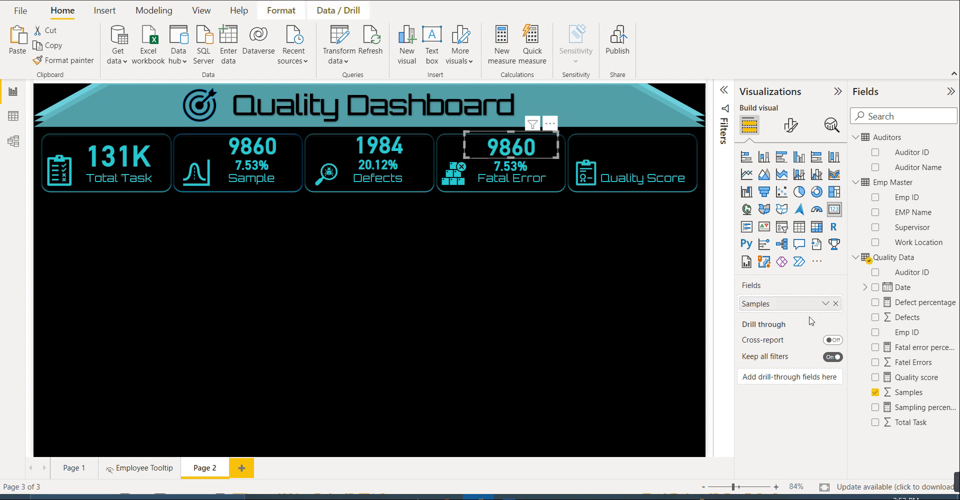
- In the Fatal Error tile, replace the upper card's field with Fatel Errors and the lower card's with the Fatal error percentage measure
click(874, 393)
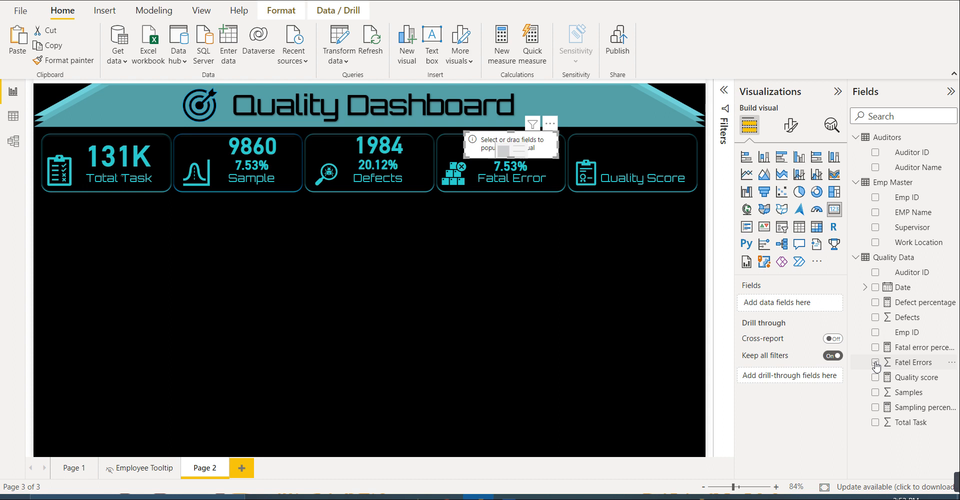
click(875, 362)
click(875, 407)
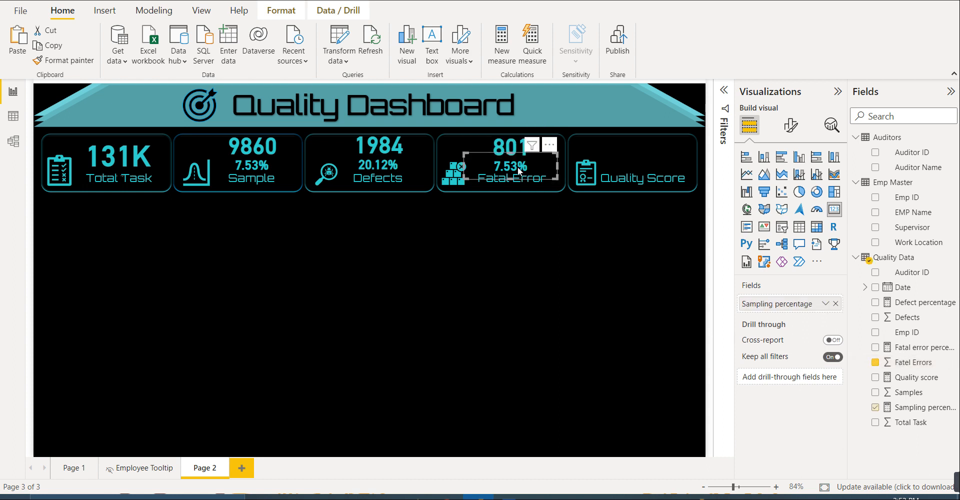
click(875, 407)
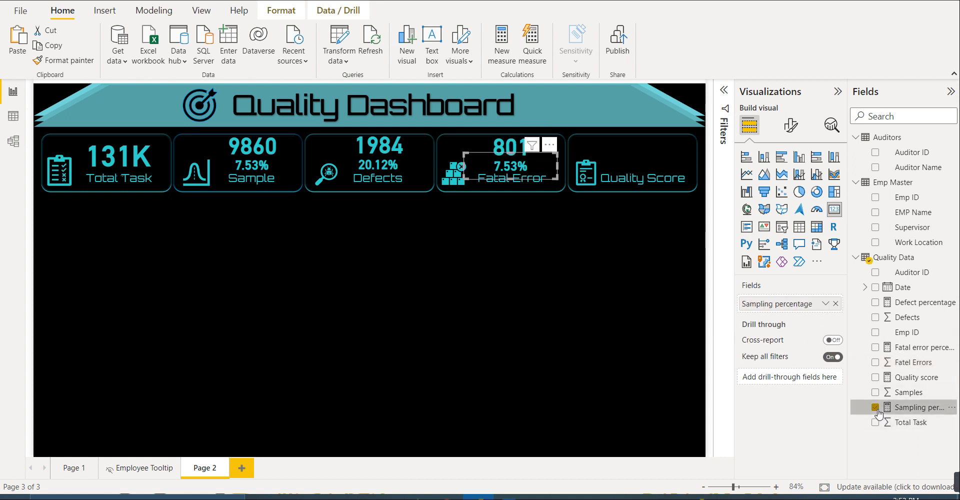
click(875, 349)
click(650, 343)
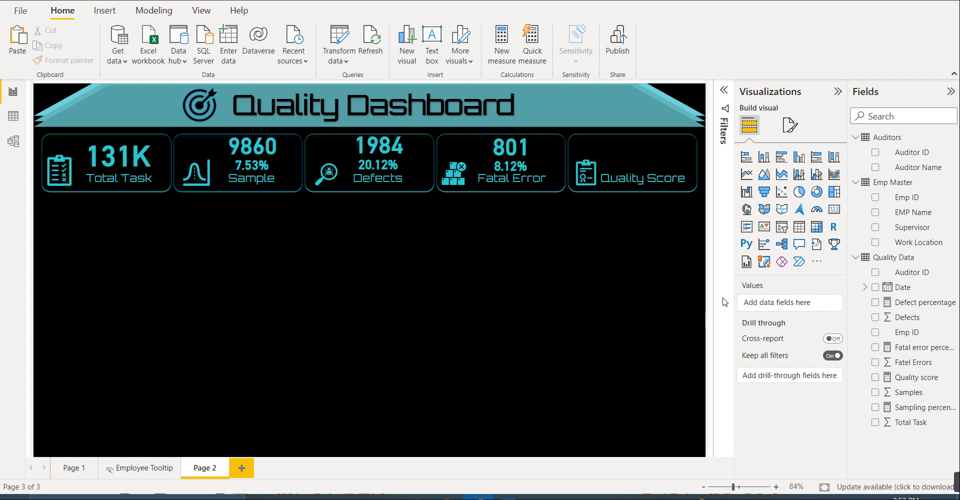
- Add a gauge visual with Quality score as its value, reduce its height and move it over the Quality Score tile
click(817, 210)
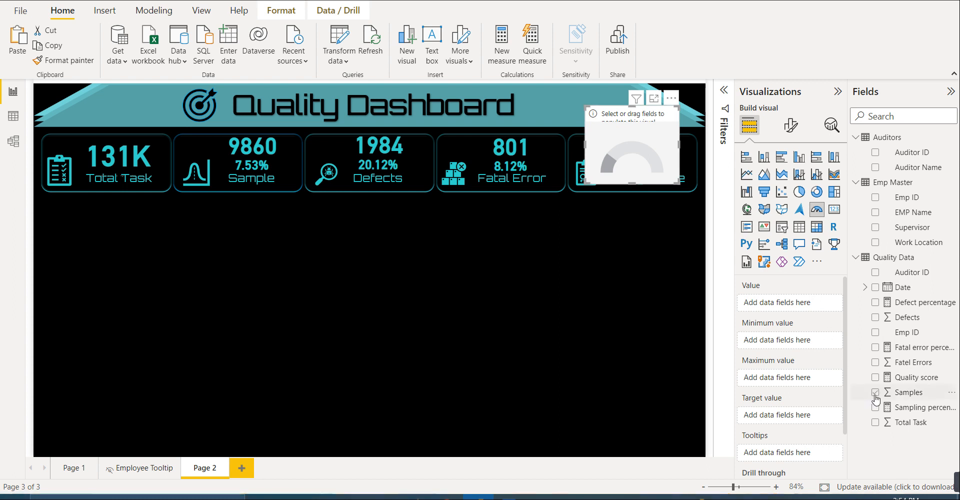
drag(909, 383, 797, 310)
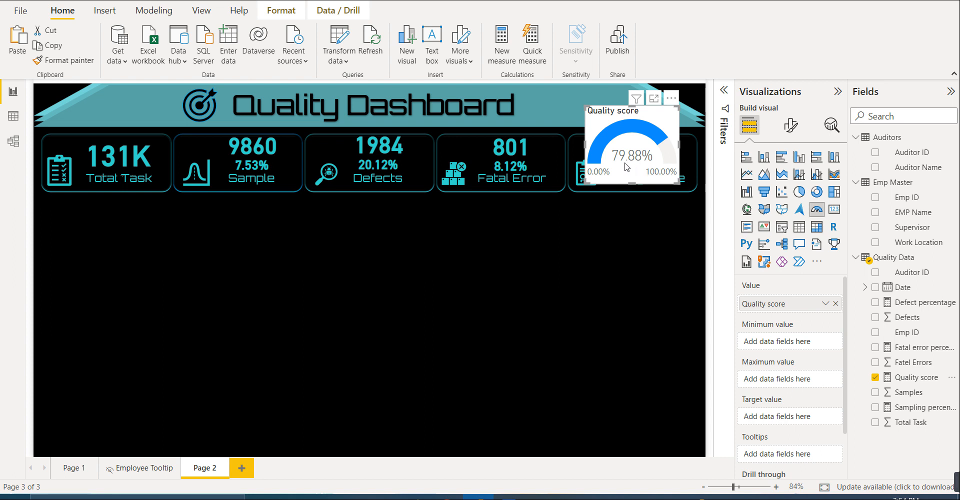
mouse_move(631, 165)
drag(632, 181, 632, 162)
mouse_move(632, 111)
mouse_down()
mouse_move(636, 121)
mouse_move(637, 99)
mouse_up()
drag(633, 129, 648, 145)
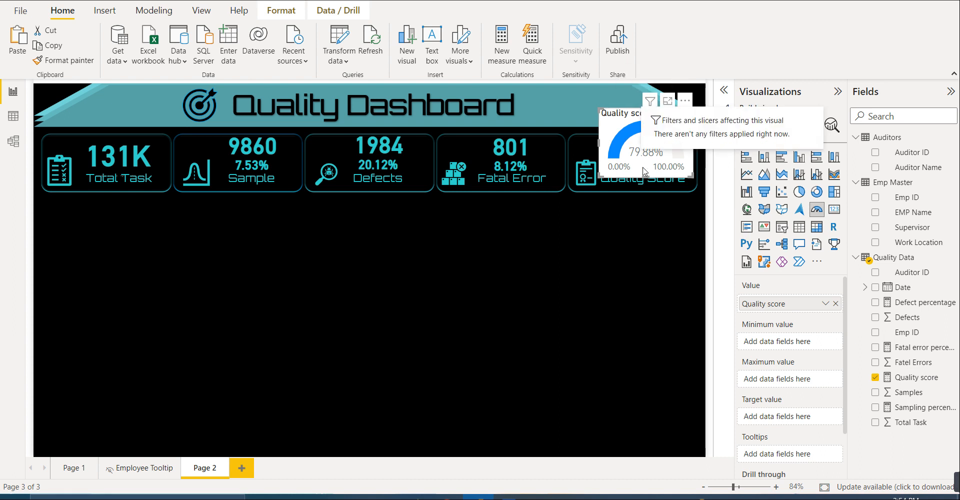
- Turn off the background and the title of the Quality score gauge
click(791, 128)
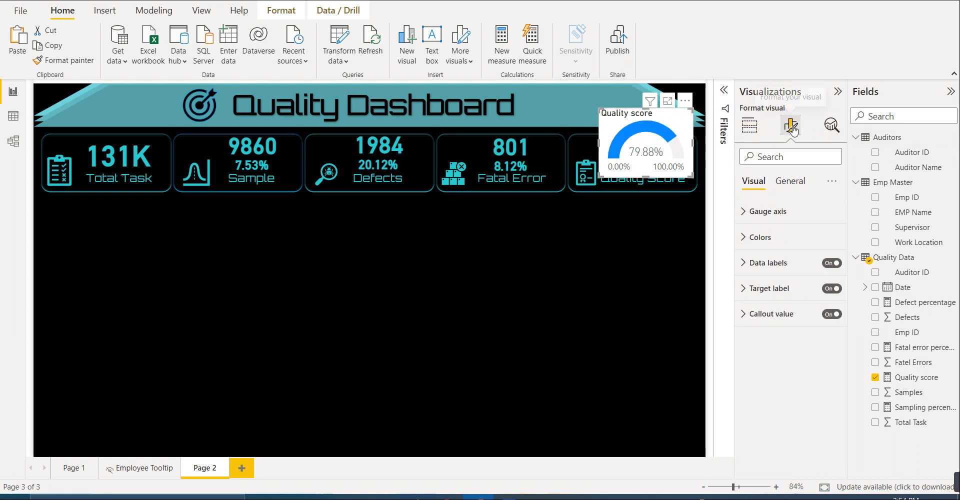
click(791, 185)
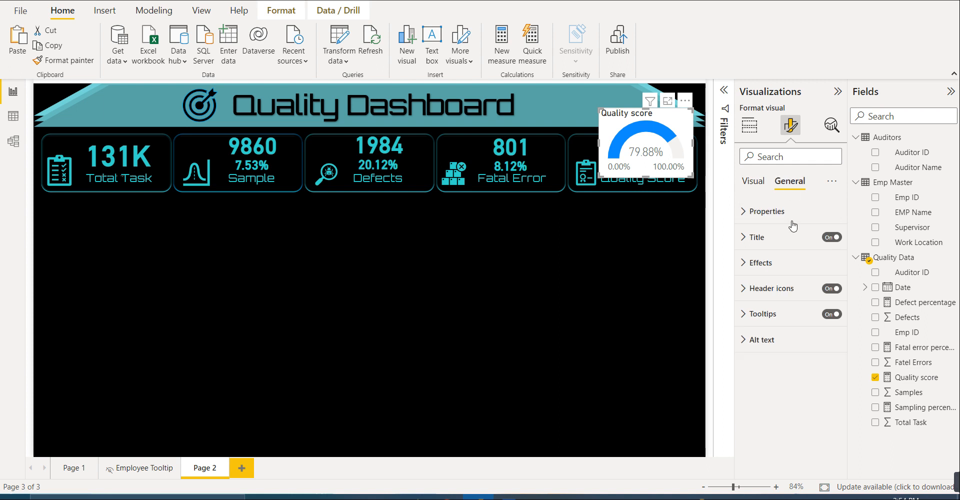
click(789, 265)
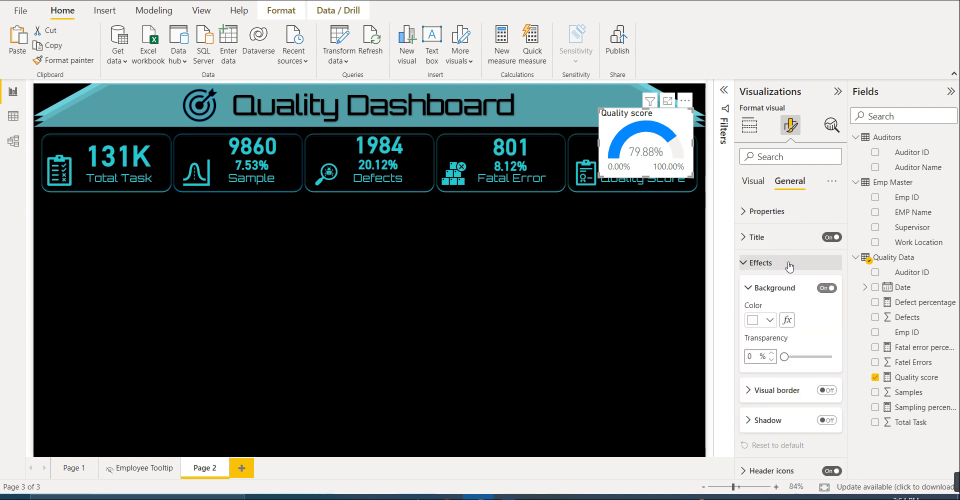
click(822, 289)
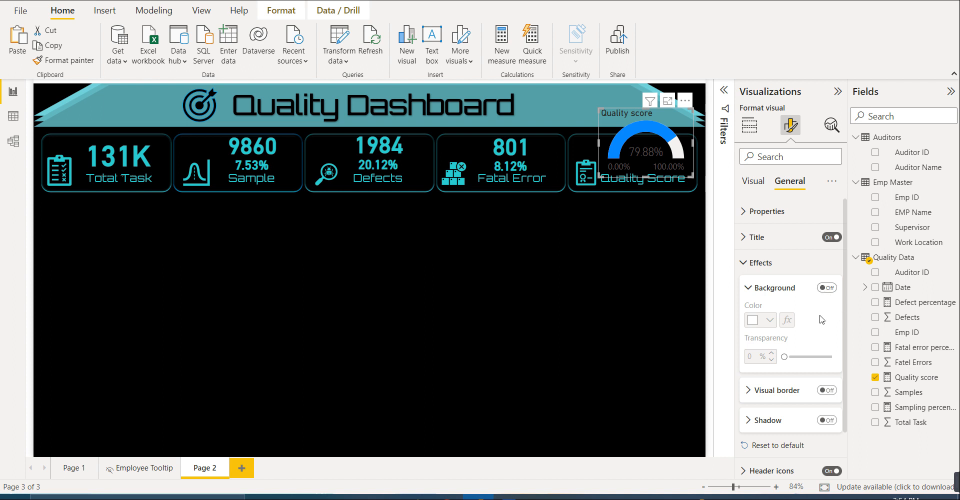
click(838, 238)
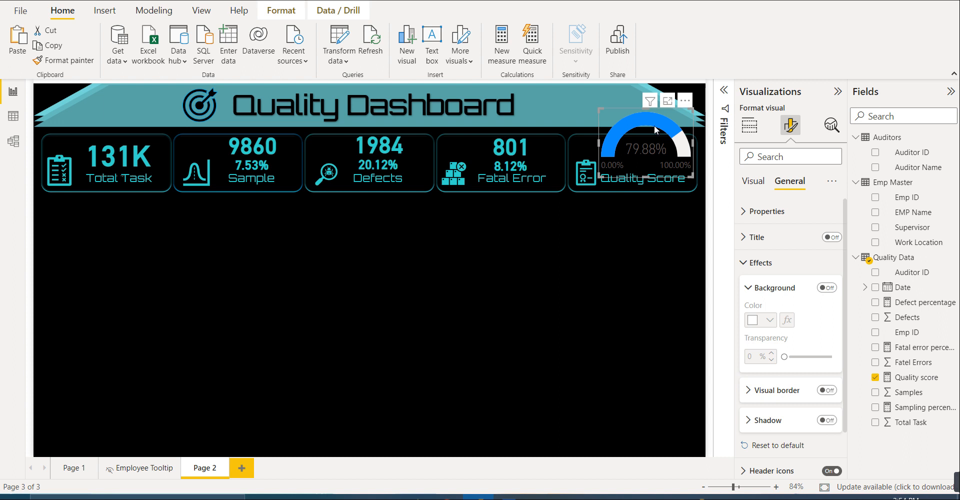
- Resize the gauge by lowering its upper edge into the Quality Score tile and widening it toward the clipboard icon
drag(648, 113, 648, 145)
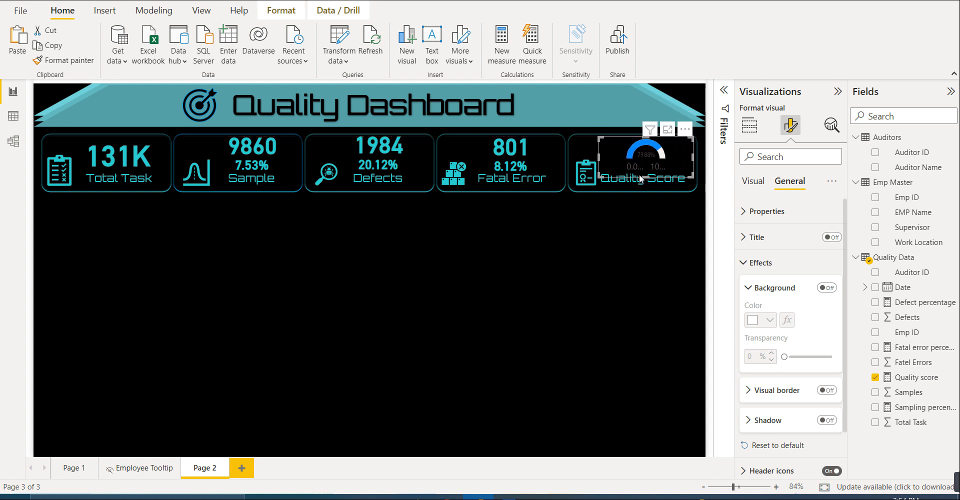
key(Down)
key(Down)
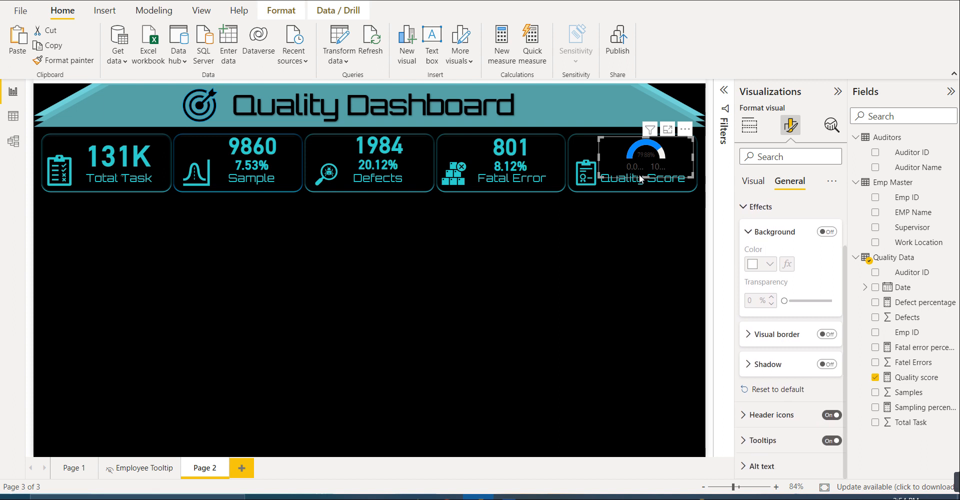
key(Up)
key(Up)
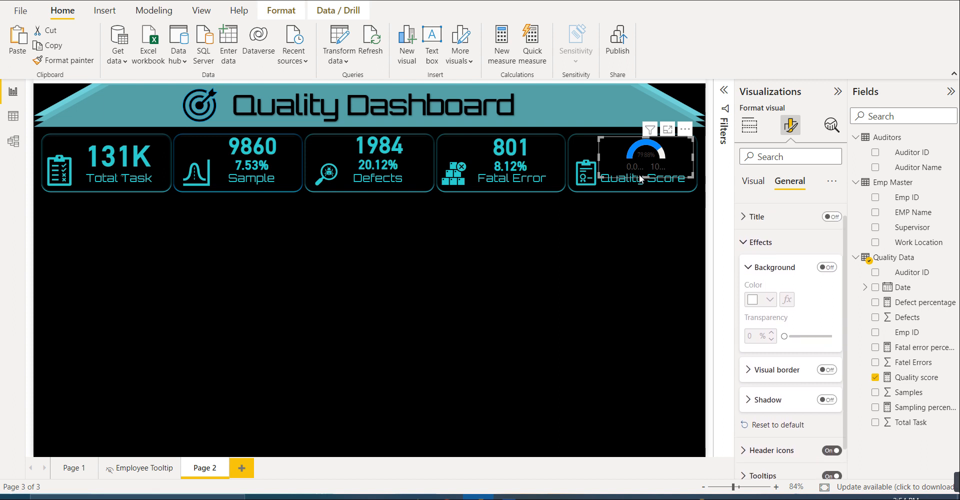
mouse_move(598, 153)
mouse_down()
mouse_move(575, 155)
mouse_move(583, 158)
mouse_up()
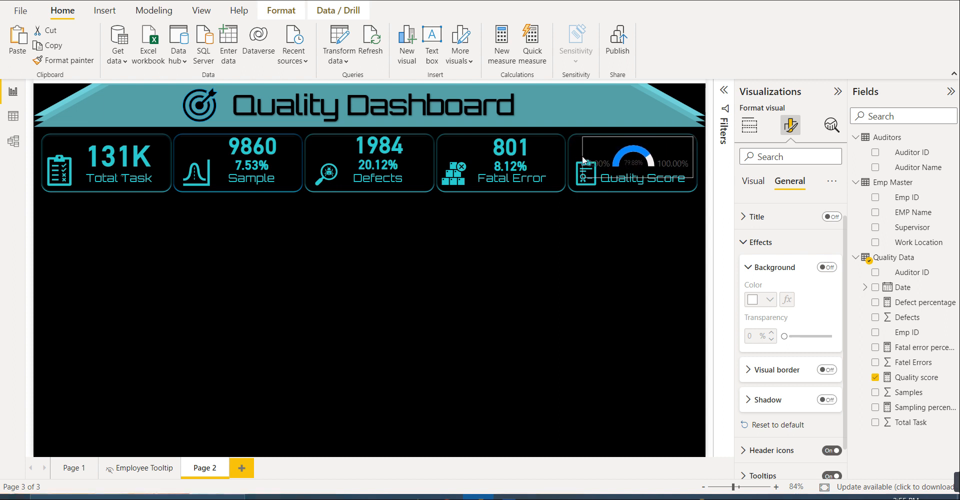
drag(582, 159, 588, 160)
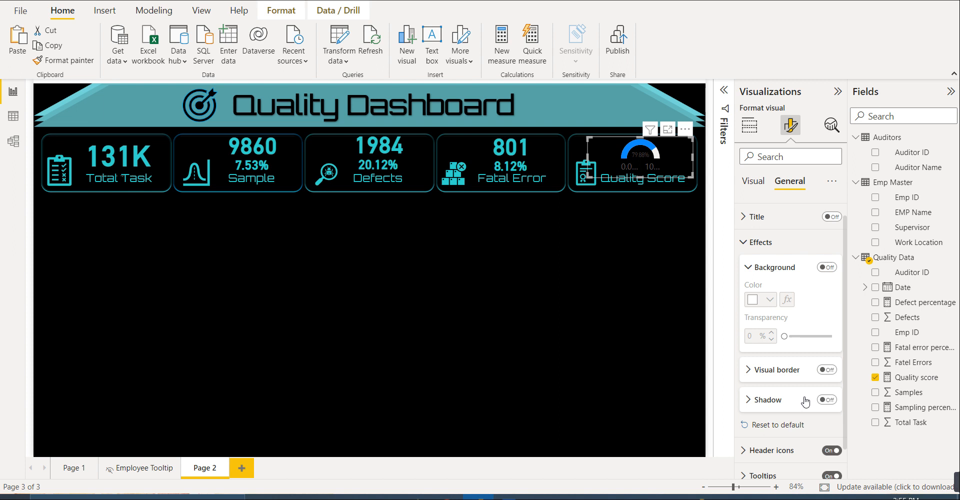
- Change the gauge's fill color to the teal used on the cards
scroll(805, 401, down, 1)
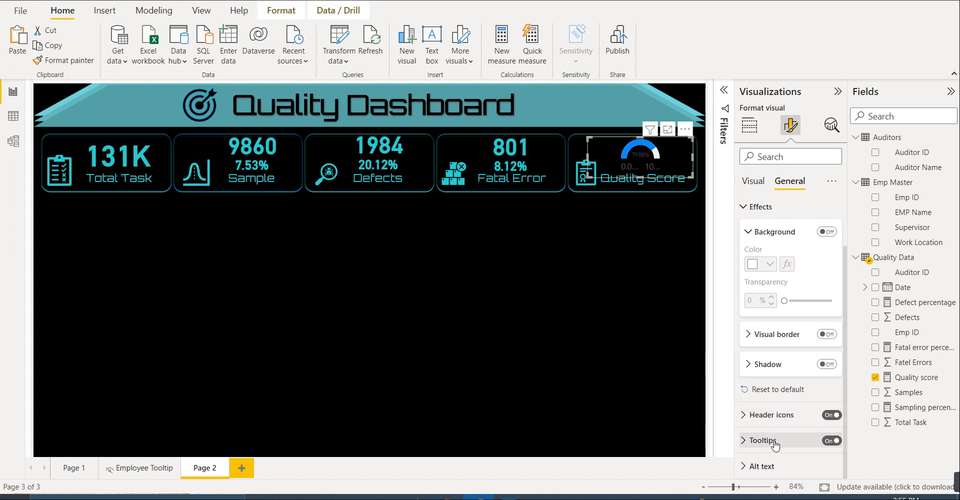
click(752, 183)
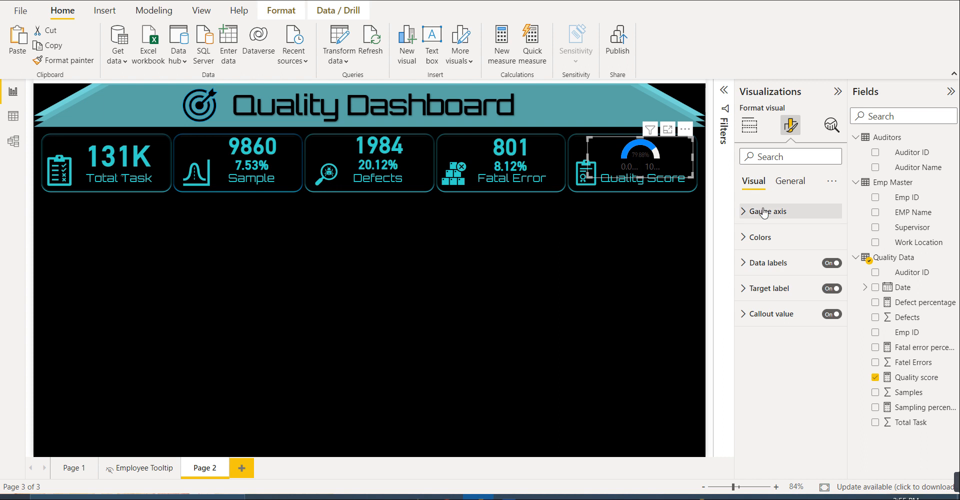
click(763, 212)
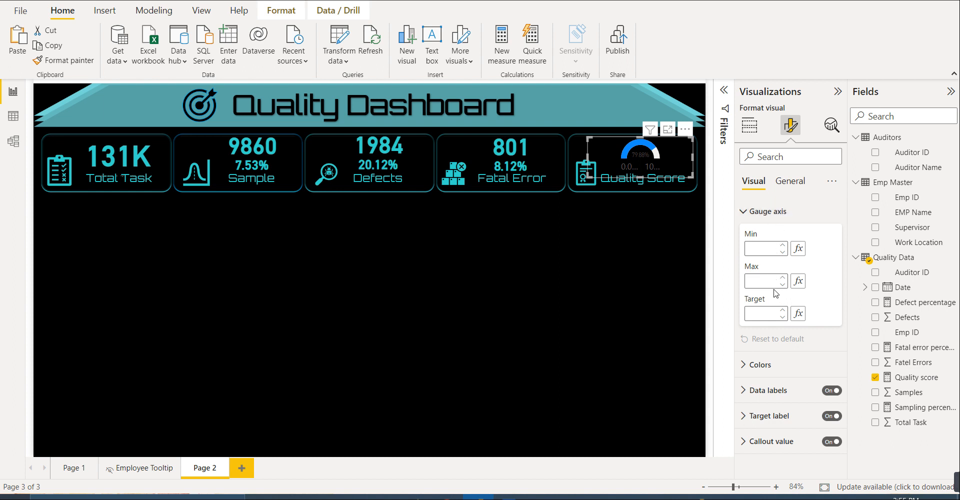
click(770, 220)
click(763, 237)
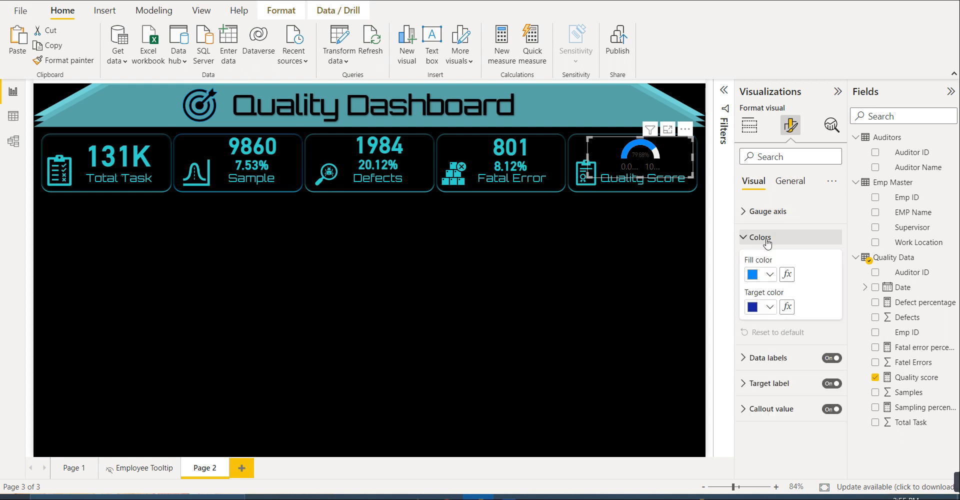
click(770, 275)
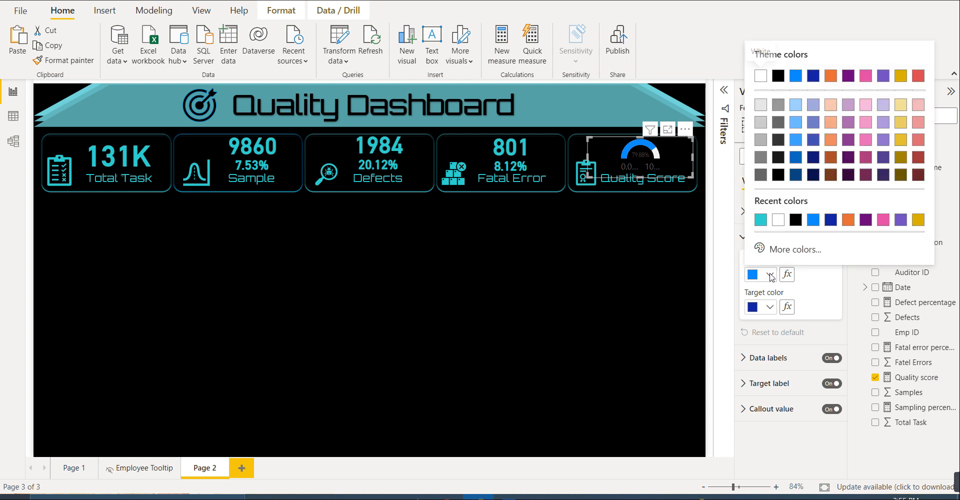
click(761, 220)
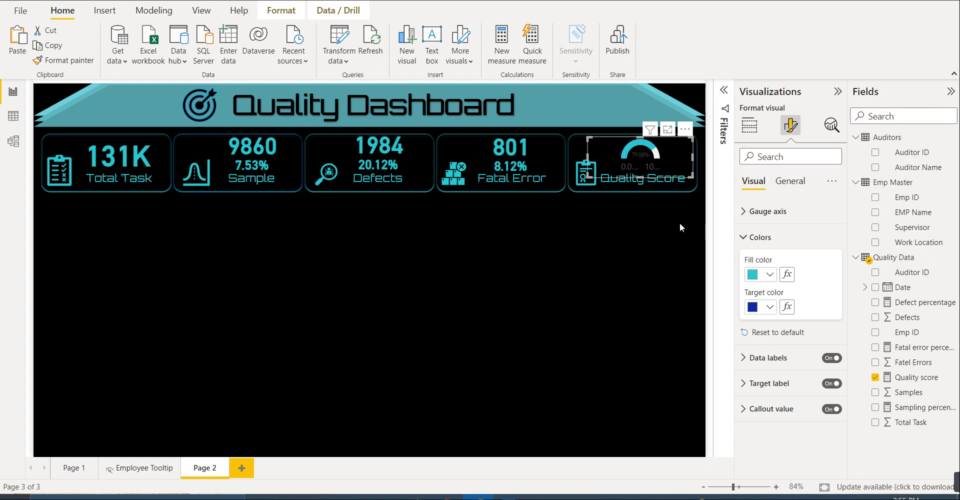
- Turn off the gauge's data labels and shorten the gauge to sit just above the Quality Score label
click(761, 238)
click(830, 263)
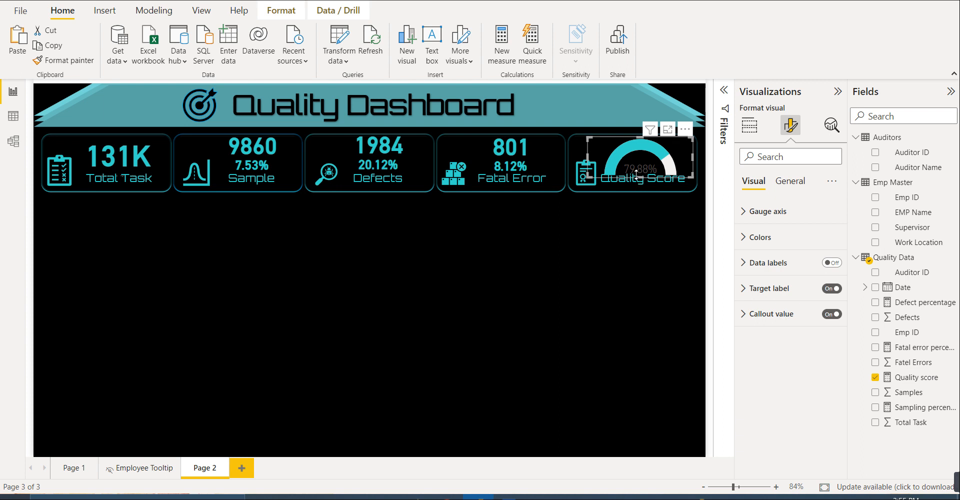
drag(636, 176, 636, 169)
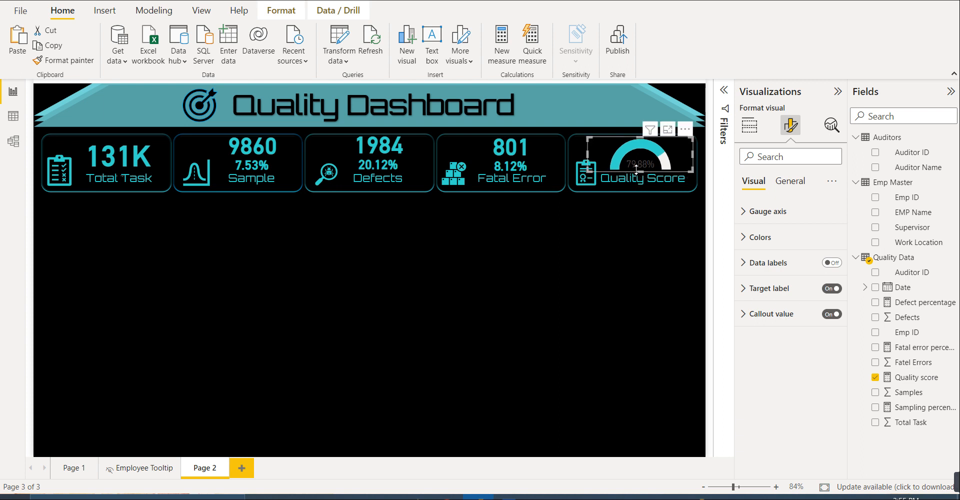
click(635, 230)
- Set the color of the gauge's target label values to the recent teal
click(638, 165)
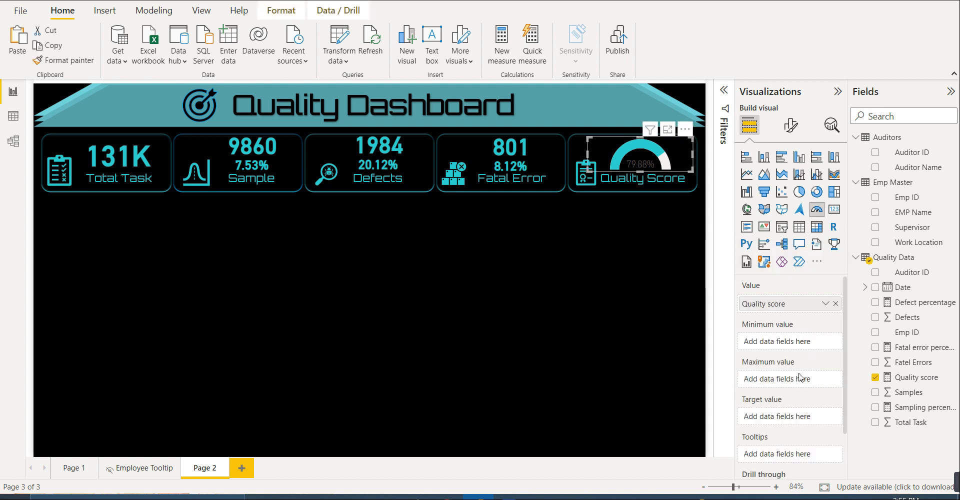
scroll(797, 377, down, 2)
click(790, 125)
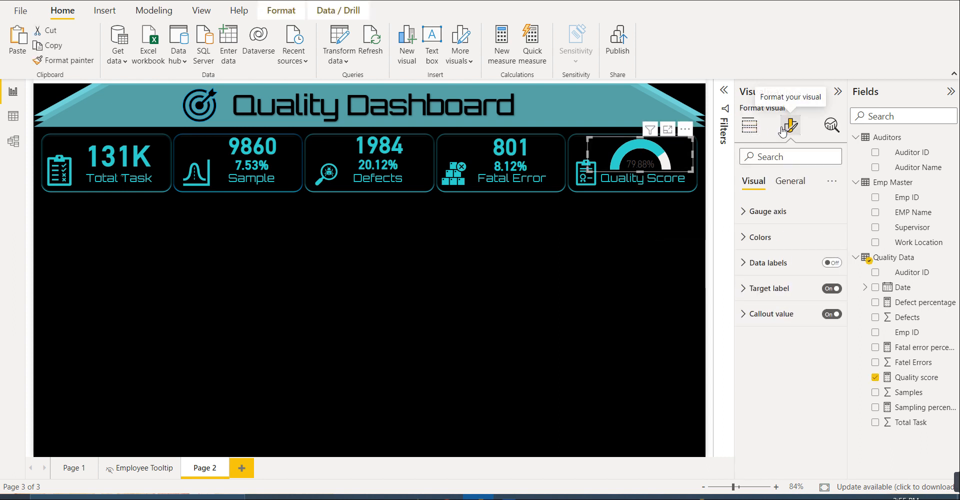
click(784, 290)
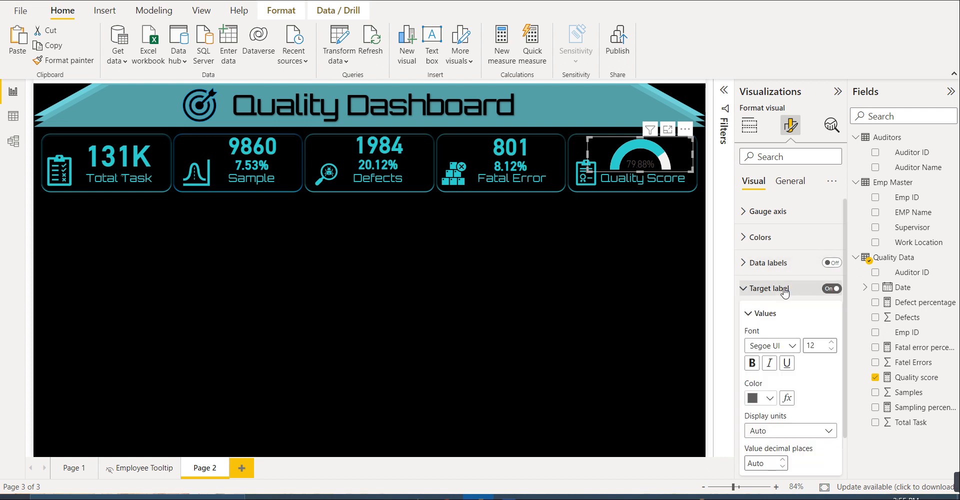
click(771, 397)
click(761, 343)
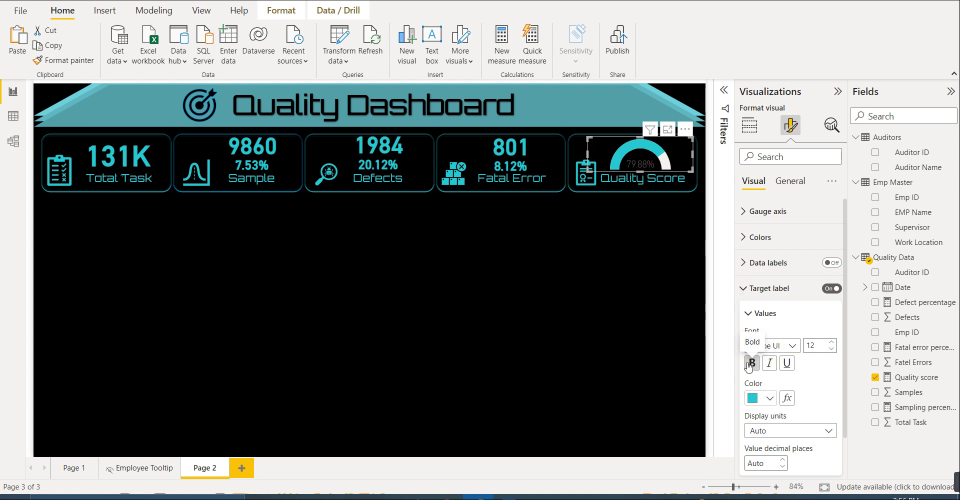
click(765, 319)
- Set the gauge's callout value to the recent teal color and make it bold
click(770, 363)
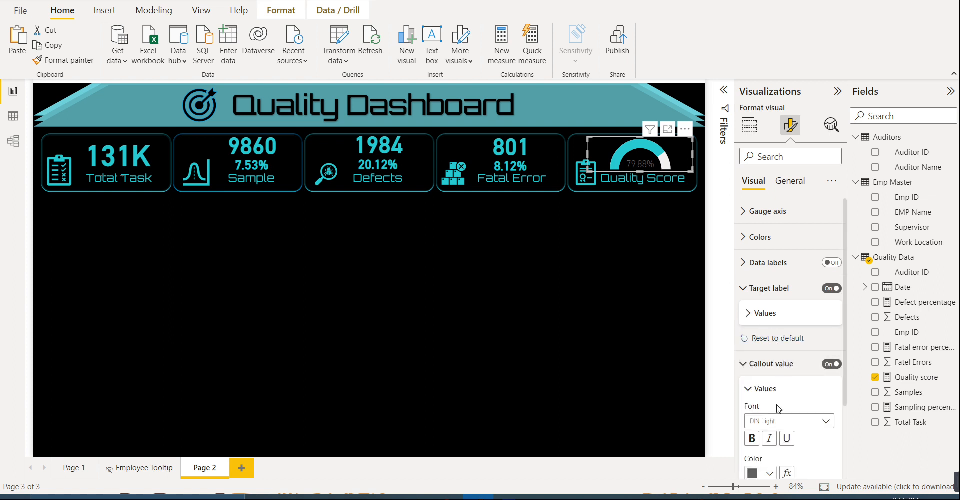
scroll(765, 400, down, 1)
click(769, 432)
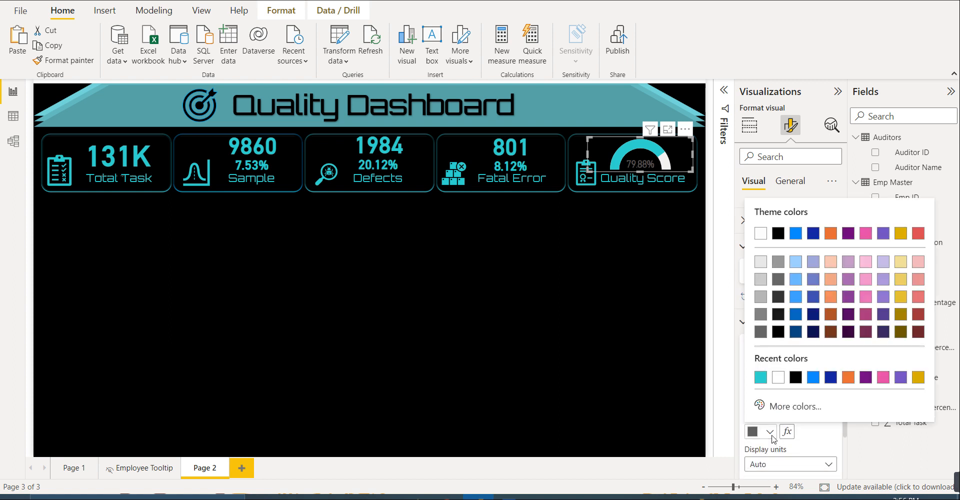
click(761, 377)
click(752, 398)
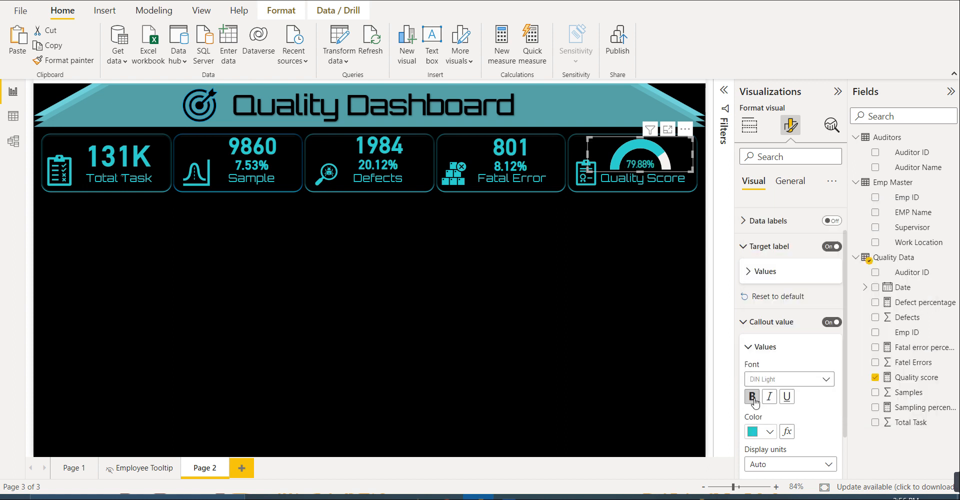
click(670, 294)
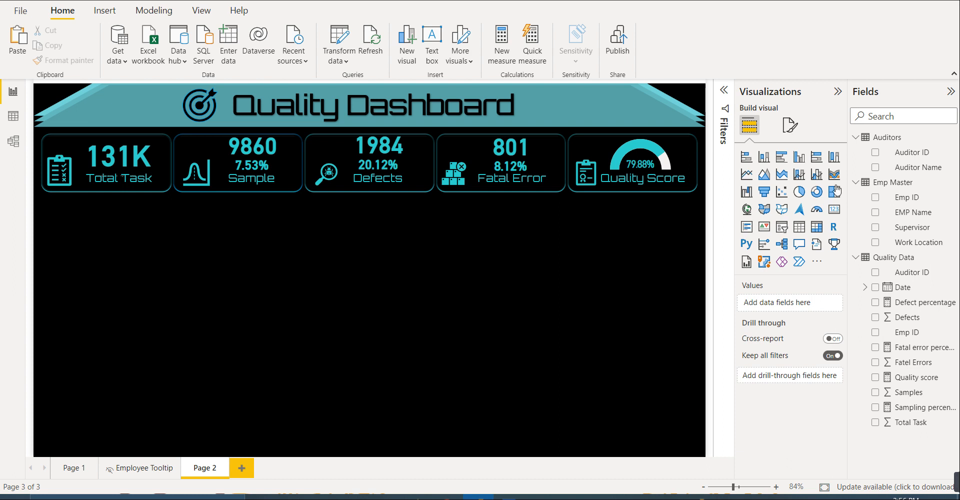
- Add a stacked bar chart below the Sample and Defects tiles with Auditor Name on the Y-axis and Sampling percentage on the X-axis
click(750, 158)
drag(130, 253, 330, 236)
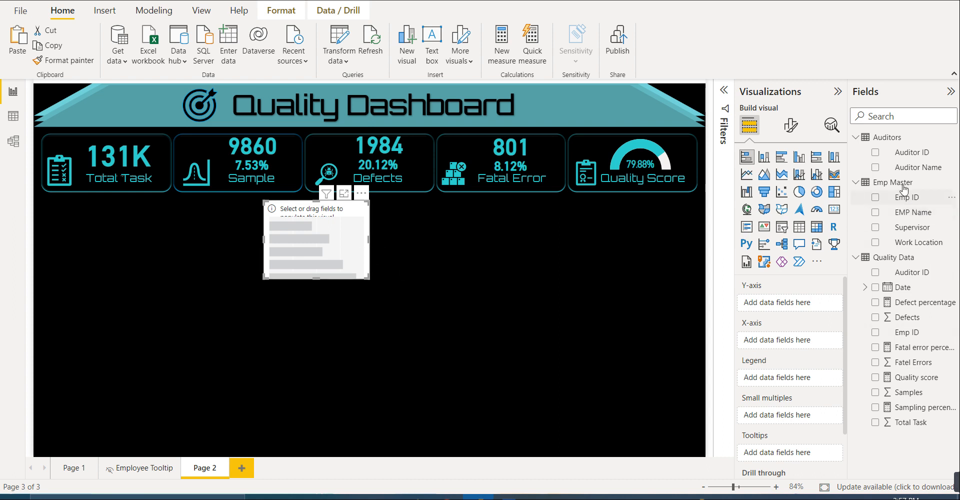
drag(912, 171, 792, 303)
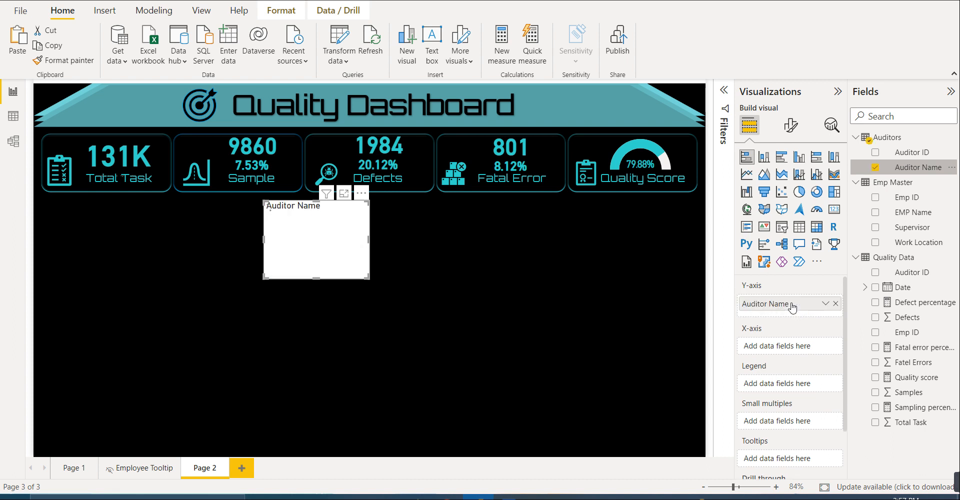
drag(916, 409, 803, 345)
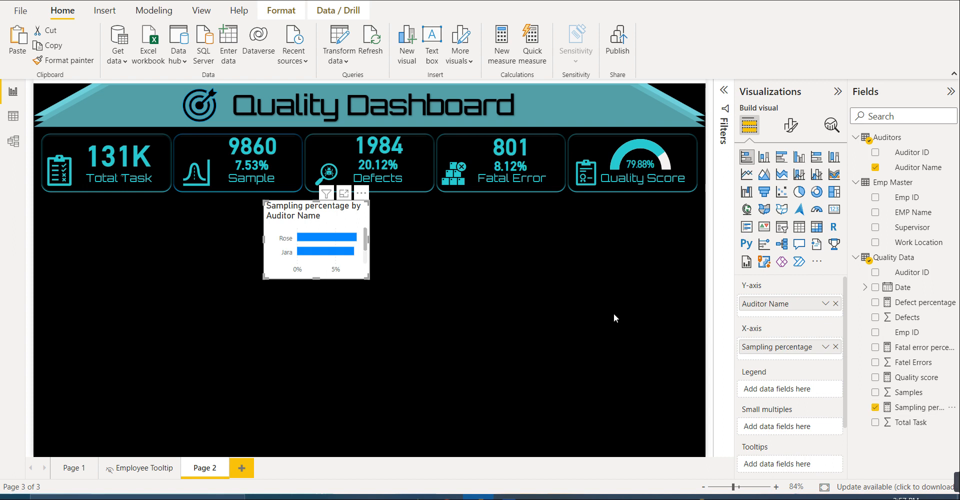
- Enlarge the sampling percentage bar chart downward and sideways until all three auditors show, and nudge it up slightly towards the tiles
drag(317, 279, 317, 319)
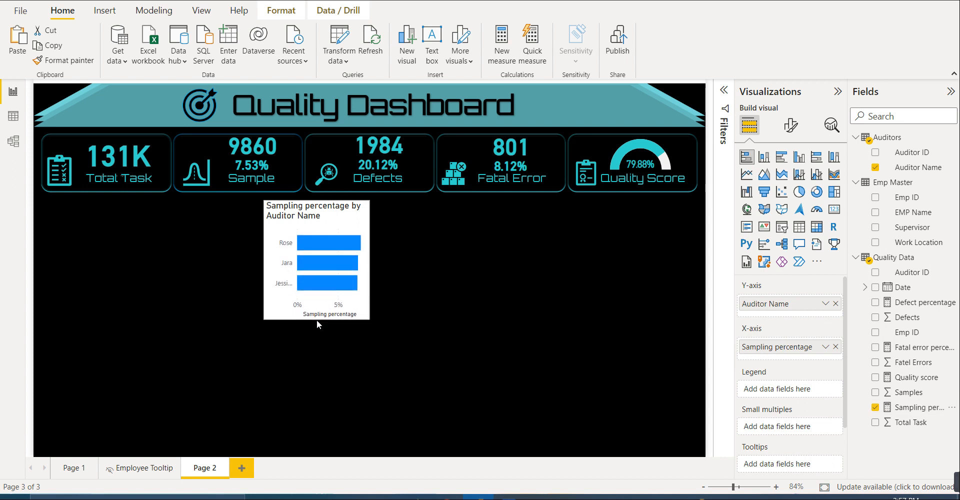
drag(370, 259, 430, 258)
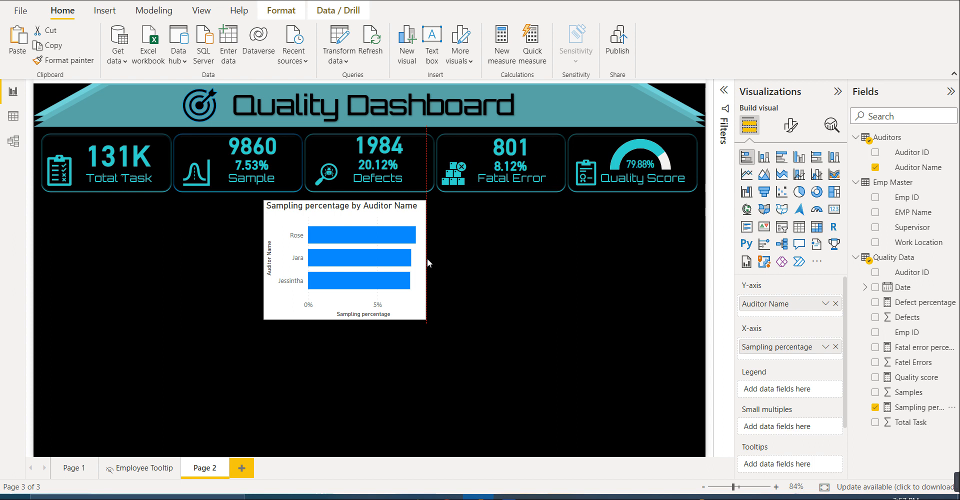
drag(428, 262, 433, 261)
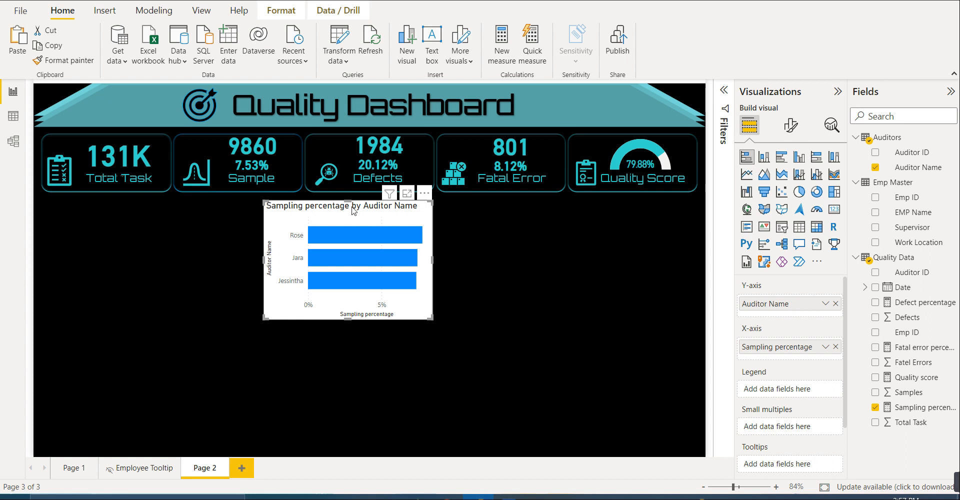
key(Up)
key(Up)
key(Up)
key(Up)
key(Up)
key(Up)
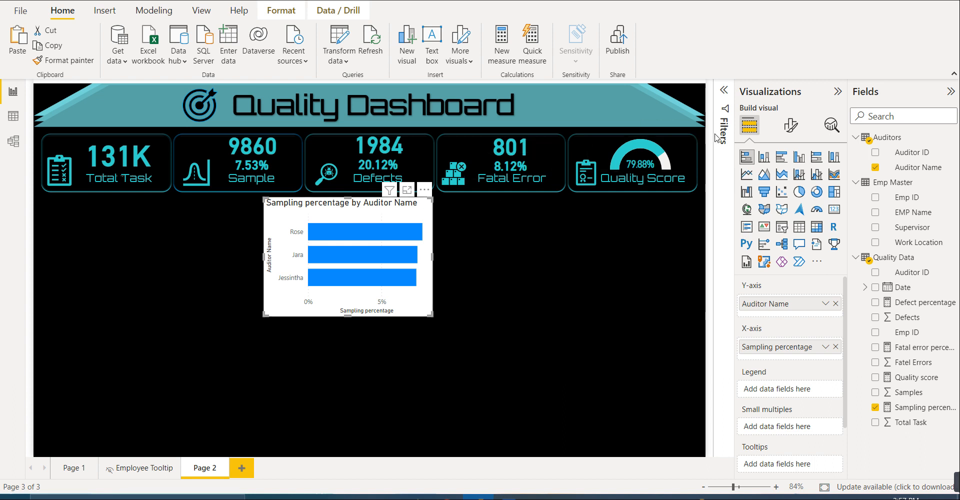
- Turn off the background of the Sampling percentage by Auditor Name chart
click(790, 125)
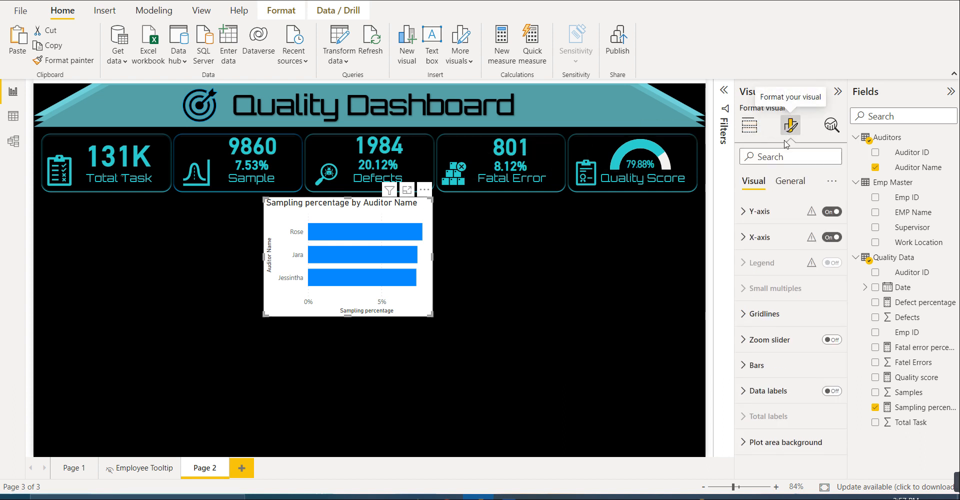
click(792, 181)
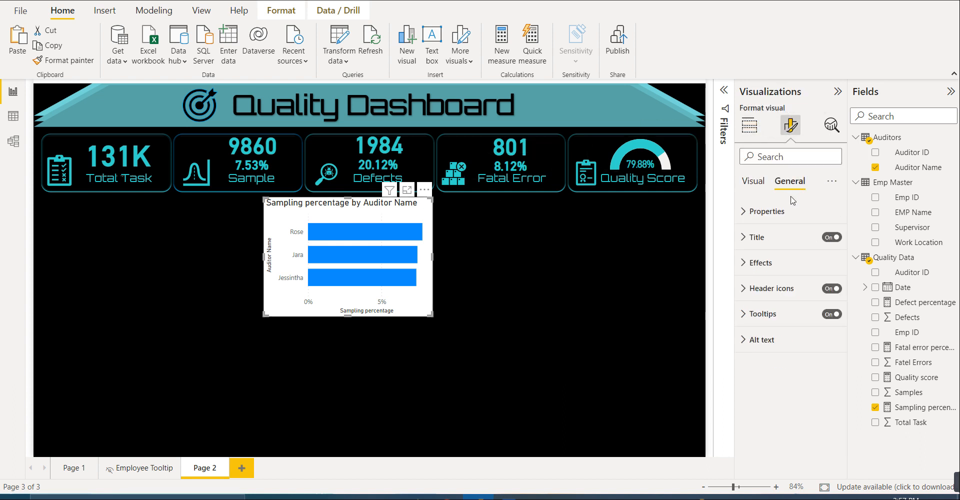
click(764, 263)
click(827, 288)
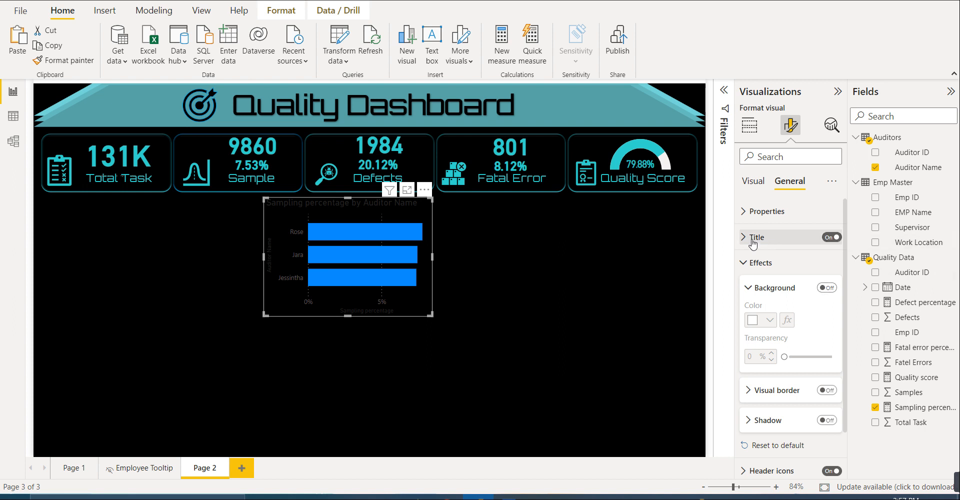
- Make the bar chart's title bold, color it with the recent teal and center it
click(781, 238)
click(753, 358)
click(770, 392)
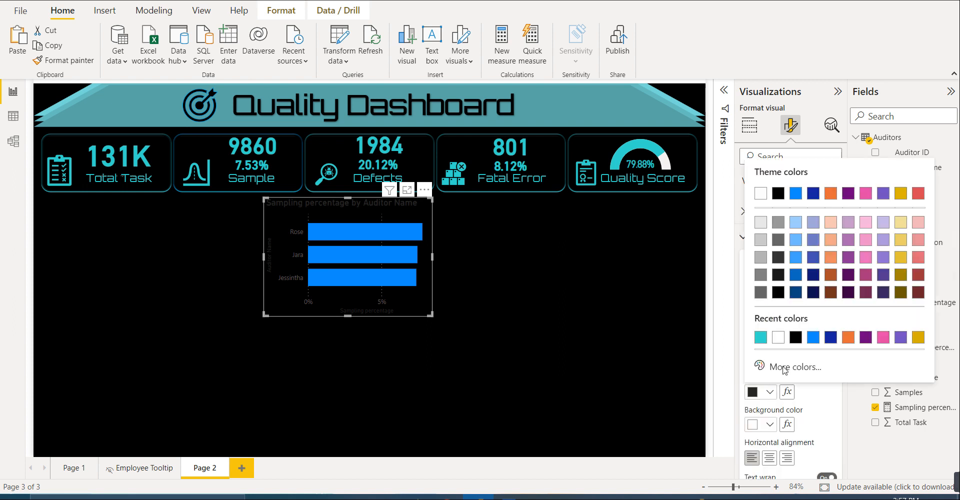
click(759, 338)
click(770, 457)
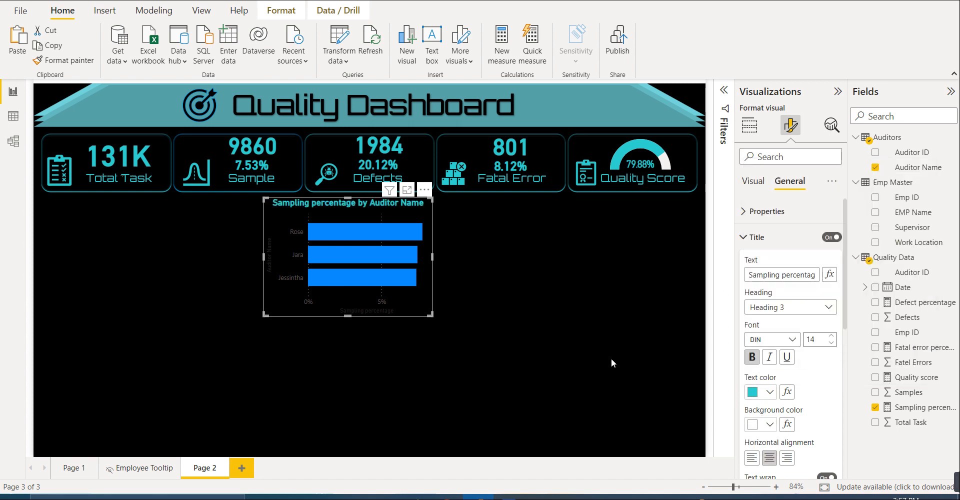
click(760, 238)
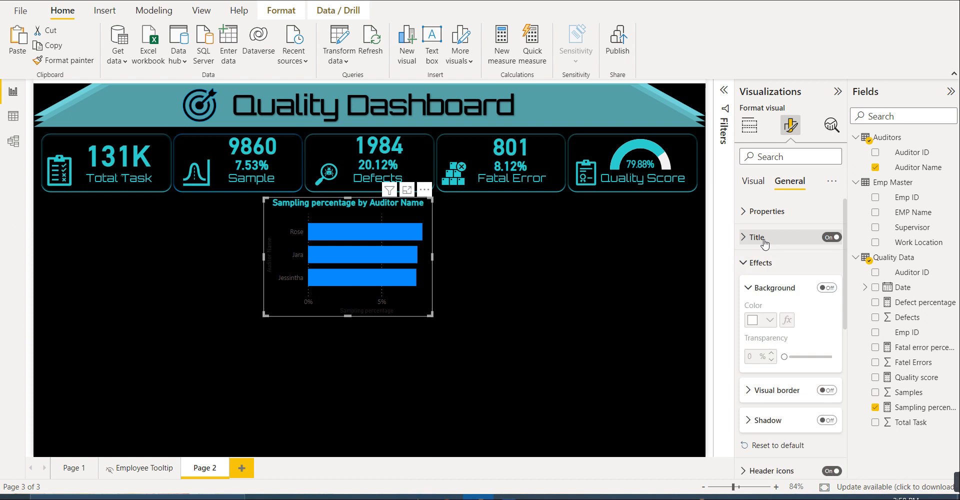
- Make the bar chart's Y-axis values bold and set their color to the recent teal
click(758, 184)
click(758, 210)
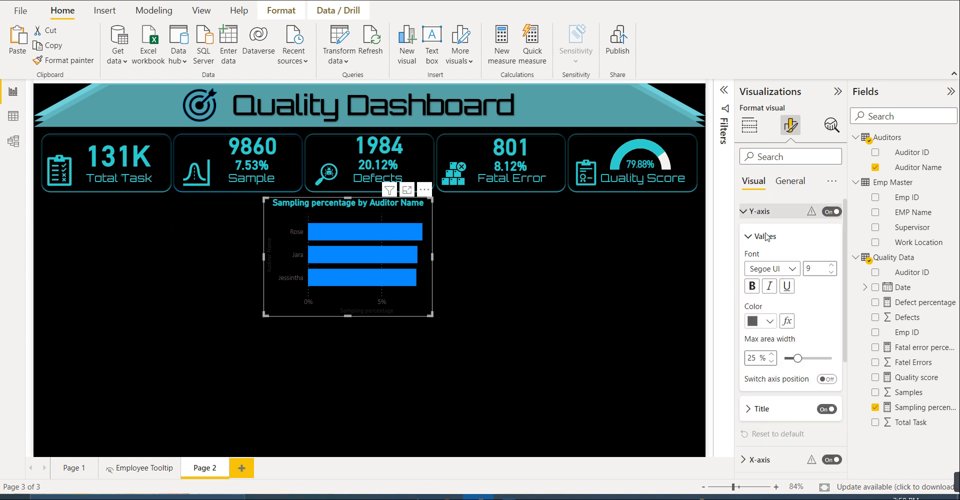
click(752, 286)
click(768, 321)
click(760, 272)
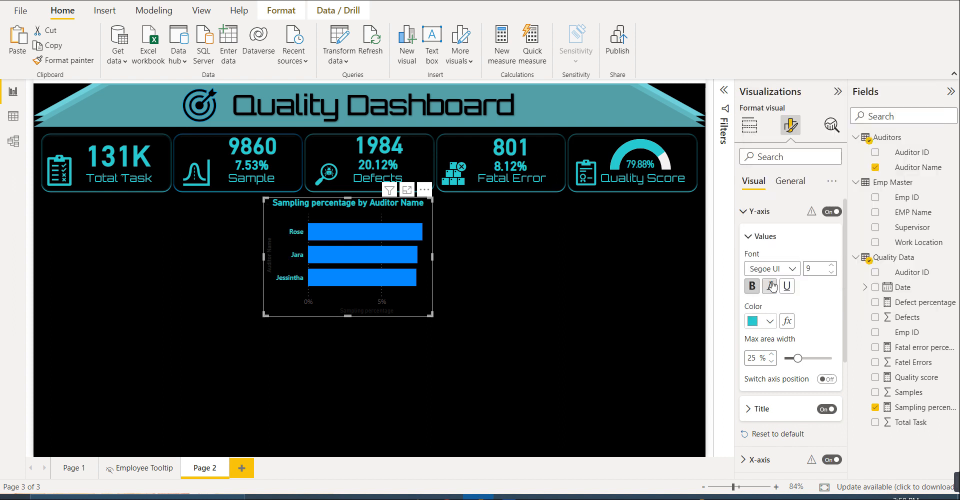
- Make the Auditor Name Y-axis title bold and set its color to the recent teal
click(766, 409)
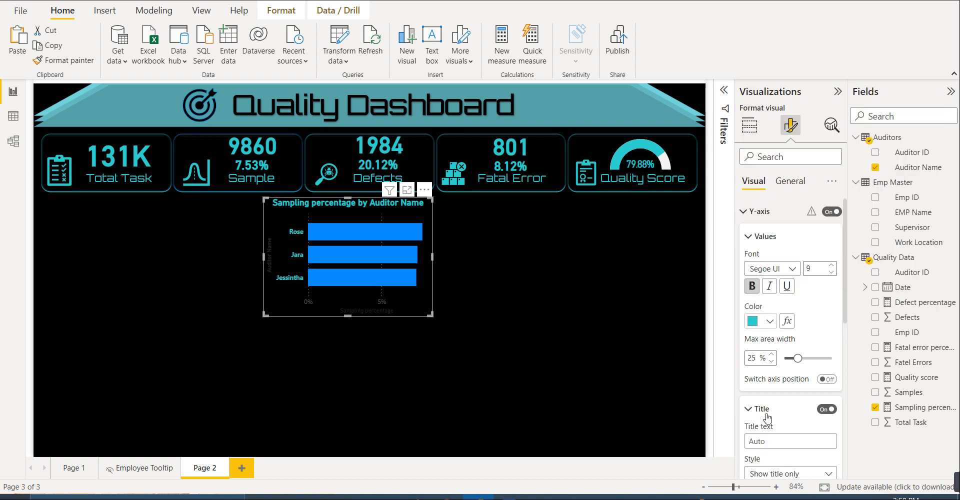
scroll(764, 423, down, 3)
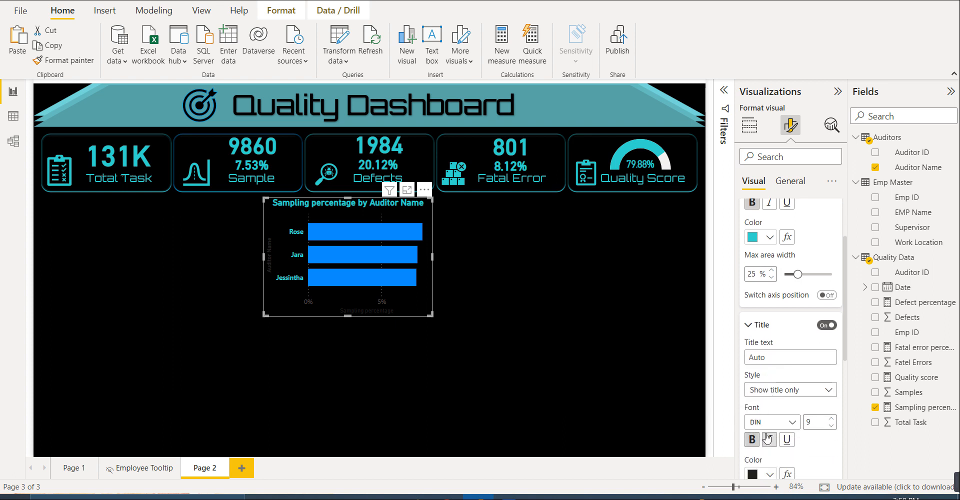
scroll(760, 429, down, 3)
click(765, 391)
click(765, 339)
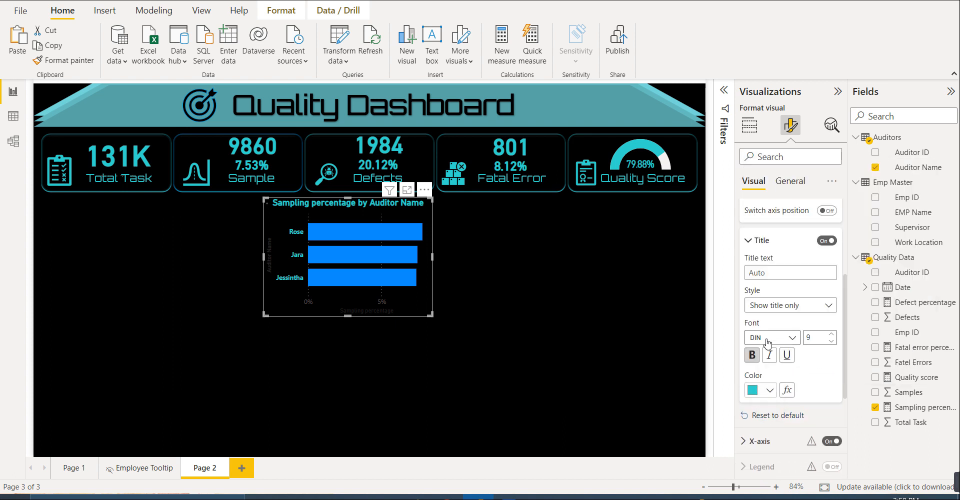
- Make the bar chart's X-axis values bold and set their color to the recent teal
scroll(768, 344, down, 2)
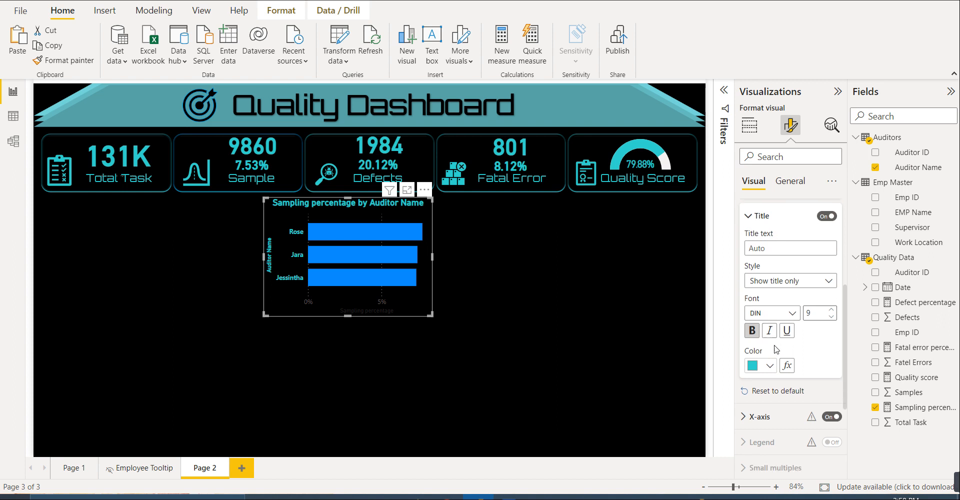
scroll(788, 351, down, 3)
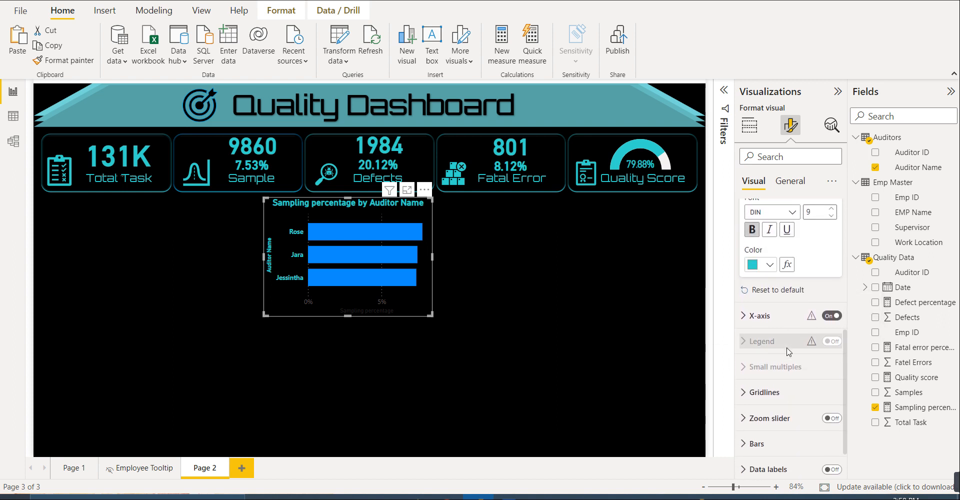
click(759, 273)
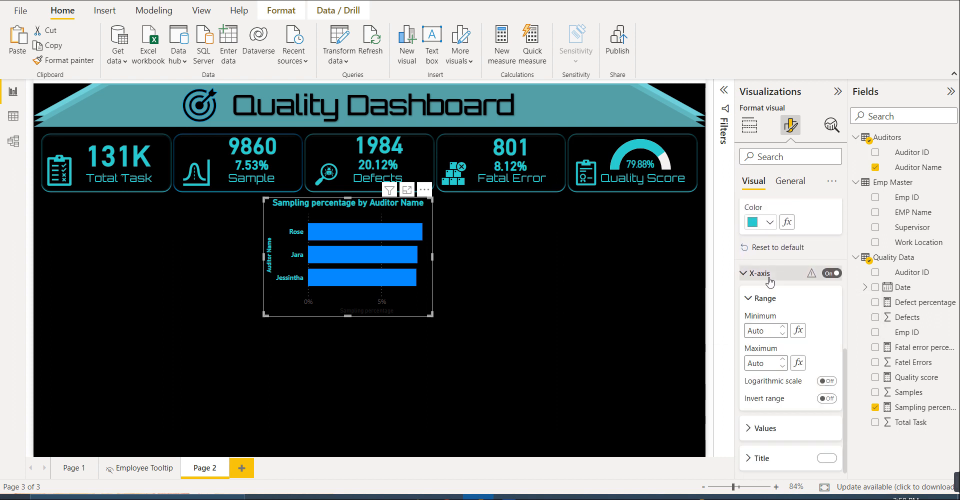
scroll(770, 307, down, 2)
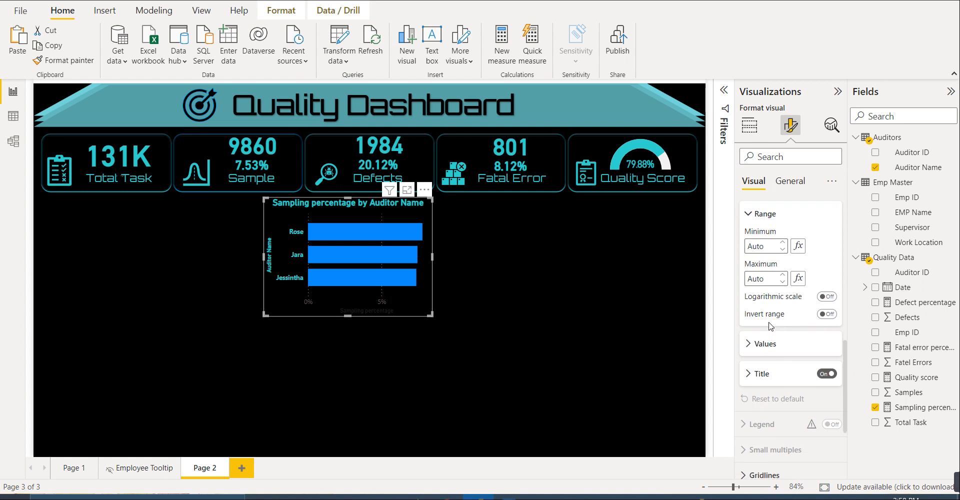
click(768, 343)
scroll(764, 340, down, 2)
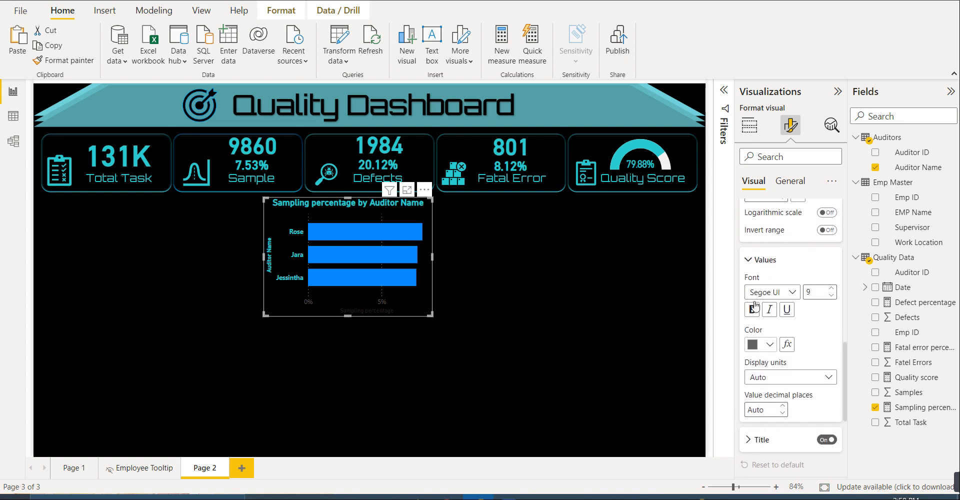
click(764, 344)
click(761, 291)
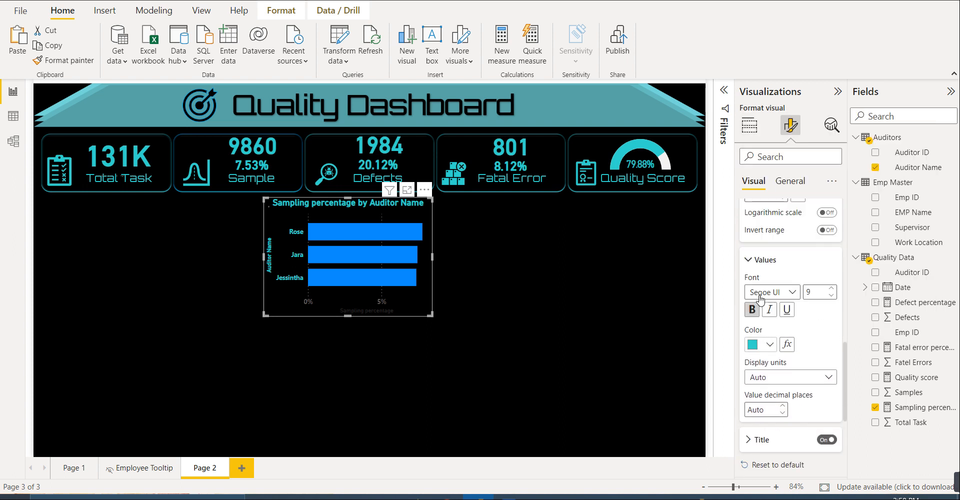
- Make the Sampling percentage X-axis title bold
scroll(783, 339, down, 2)
scroll(770, 320, down, 1)
click(760, 308)
scroll(759, 307, down, 3)
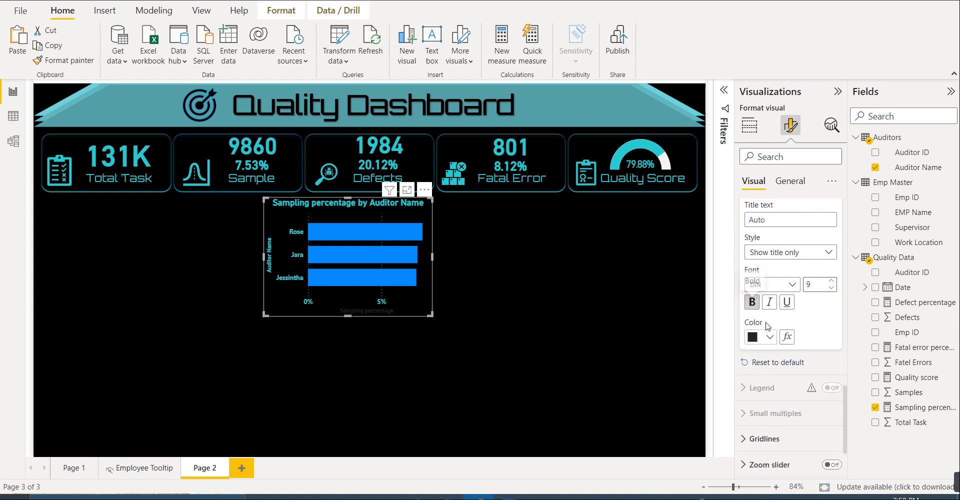
click(767, 337)
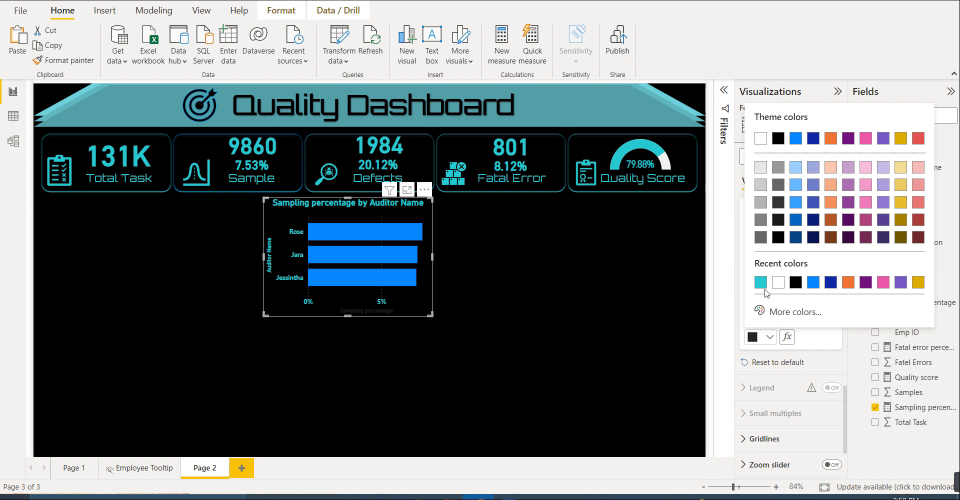
click(773, 439)
- Color the bar chart's vertical gridlines with the recent teal and set their width to 2 px
click(773, 439)
scroll(780, 425, down, 3)
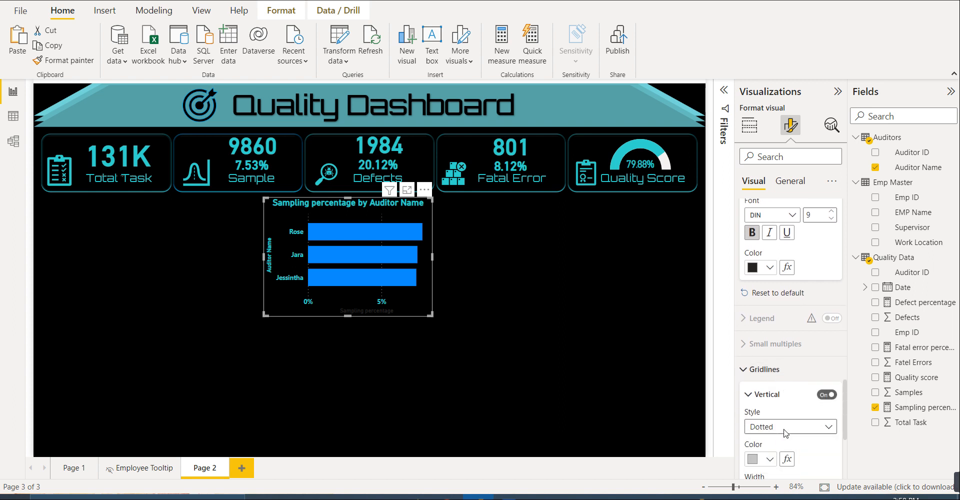
scroll(786, 411, down, 1)
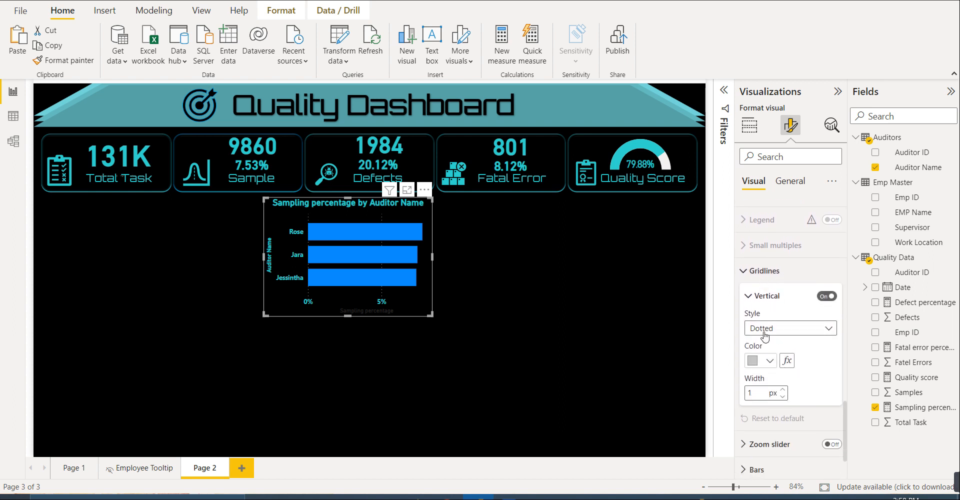
click(769, 361)
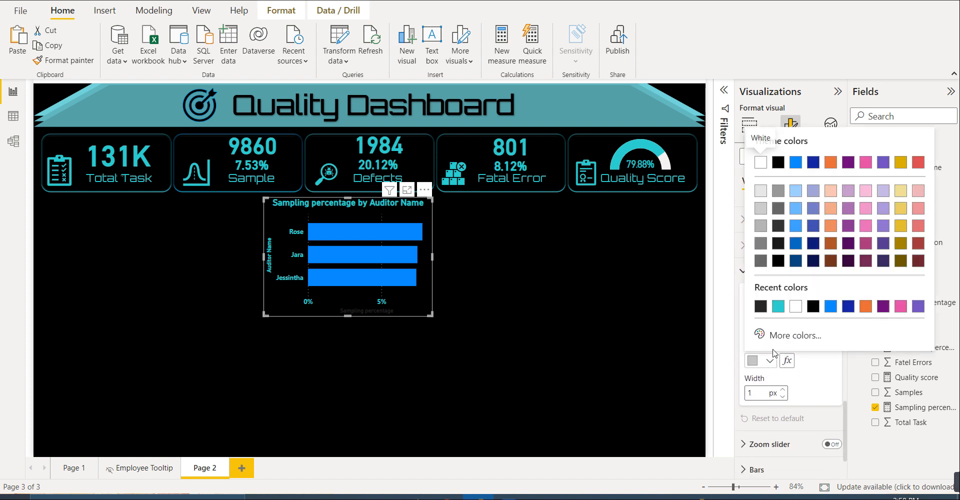
click(778, 310)
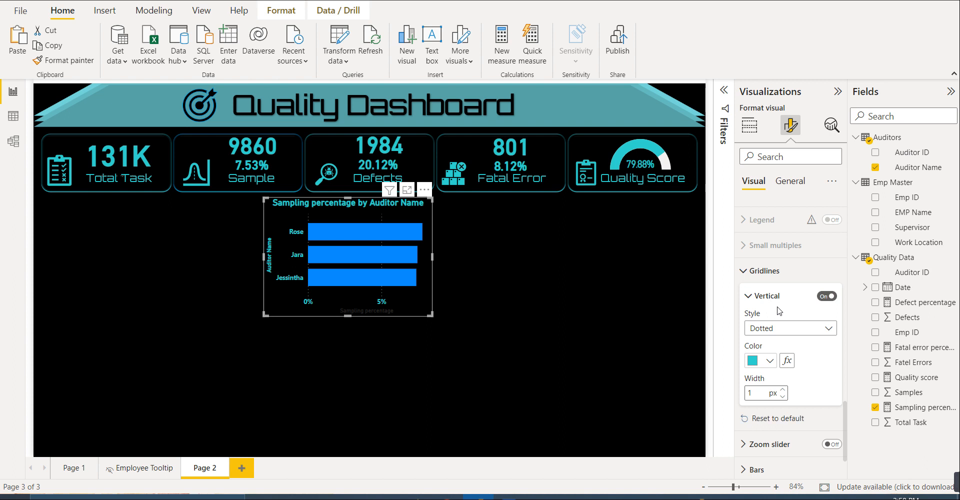
click(782, 391)
click(782, 399)
scroll(776, 403, down, 2)
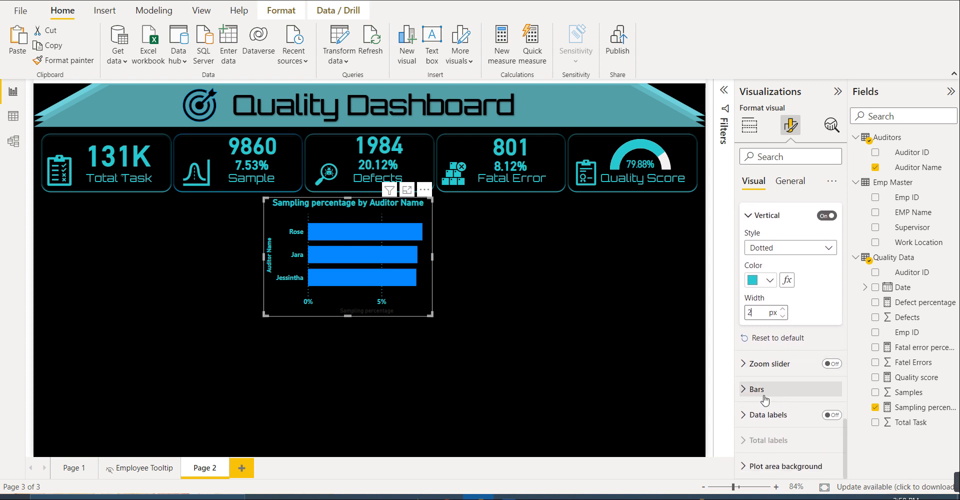
- Set the default color of the chart's bars to a dark gold after trying a lighter gold, keeping the chart selected
click(764, 390)
scroll(767, 405, down, 1)
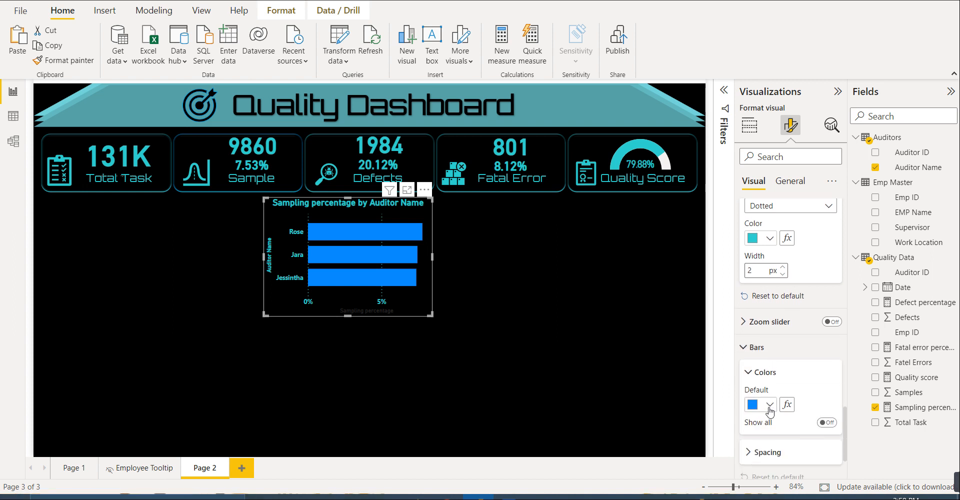
click(769, 405)
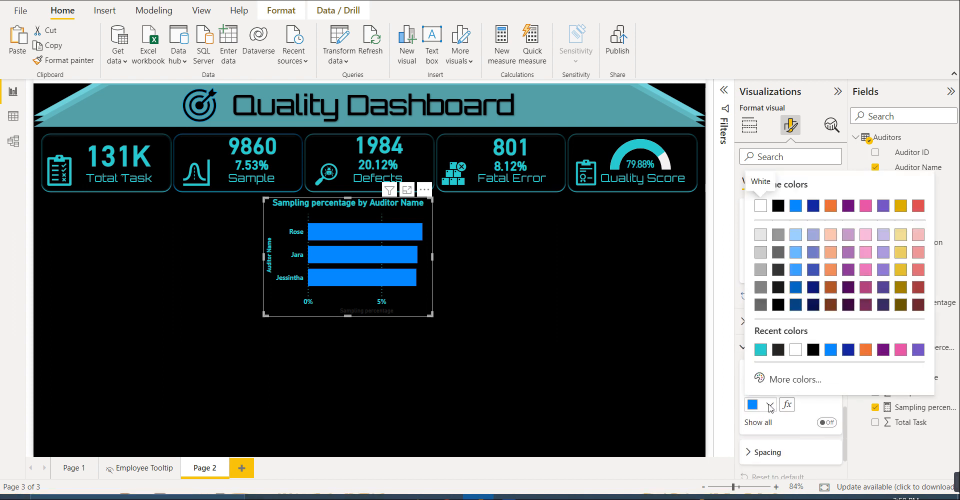
click(902, 271)
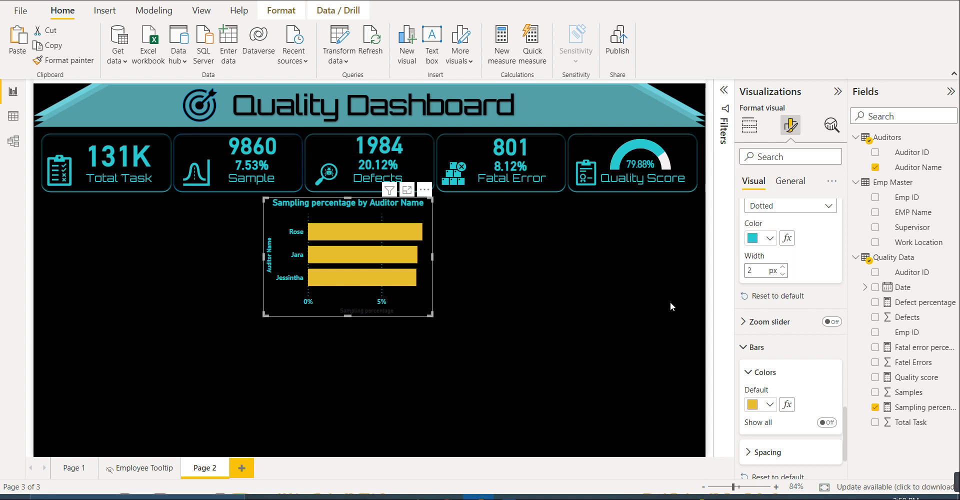
click(773, 406)
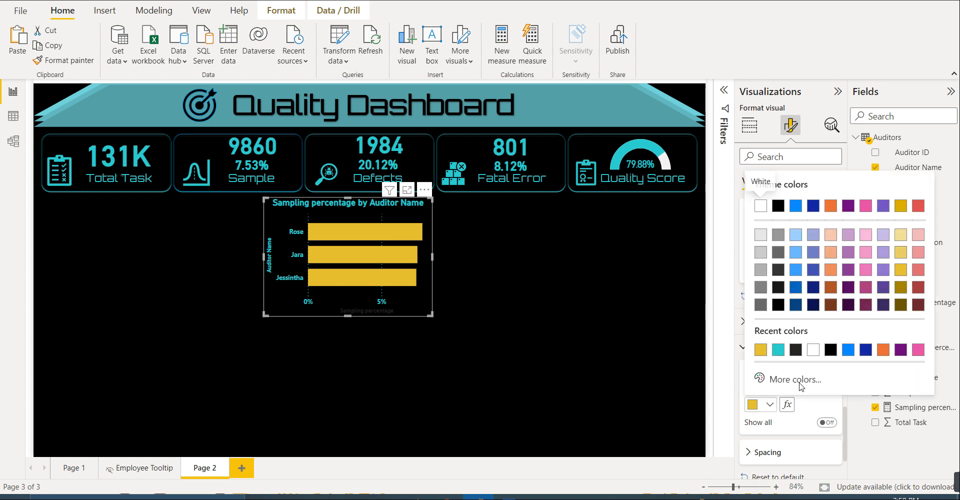
click(901, 288)
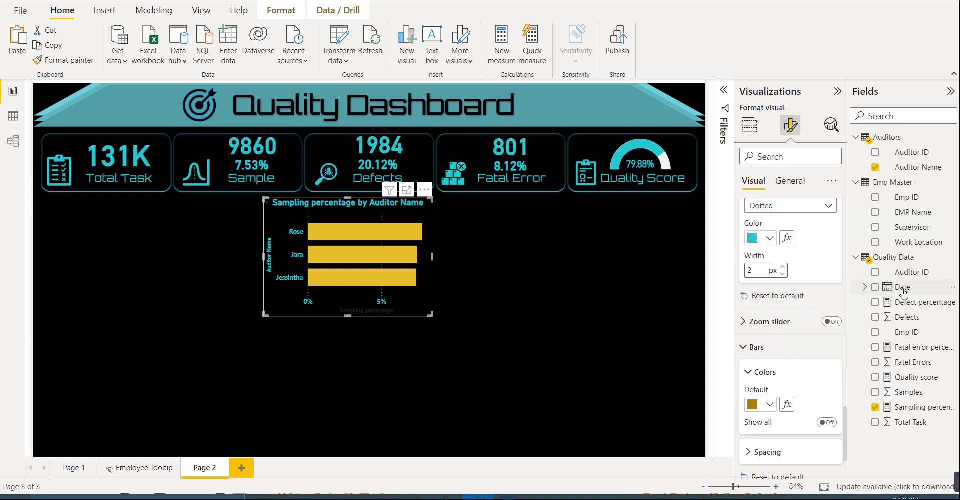
click(611, 293)
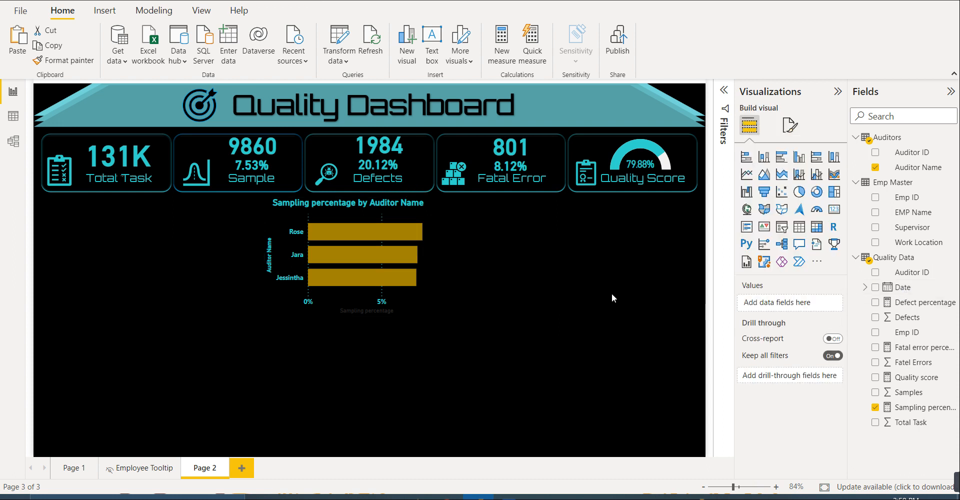
click(421, 302)
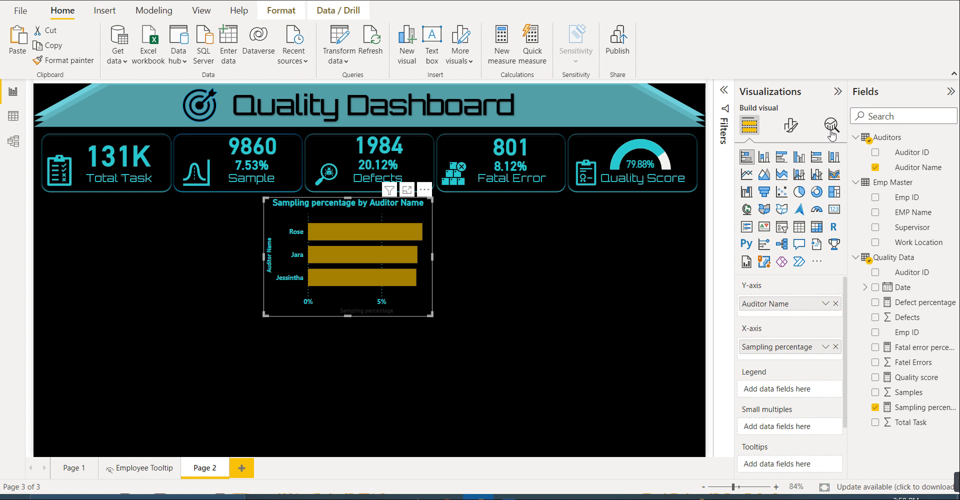
- Give the sampling percentage bar chart a visual border in the recent teal with 20 px rounded corners
click(790, 124)
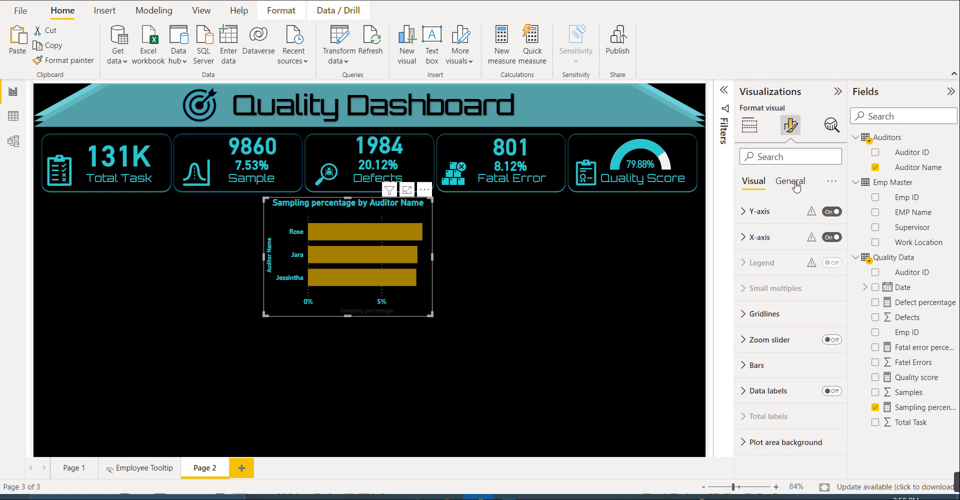
click(794, 185)
click(764, 265)
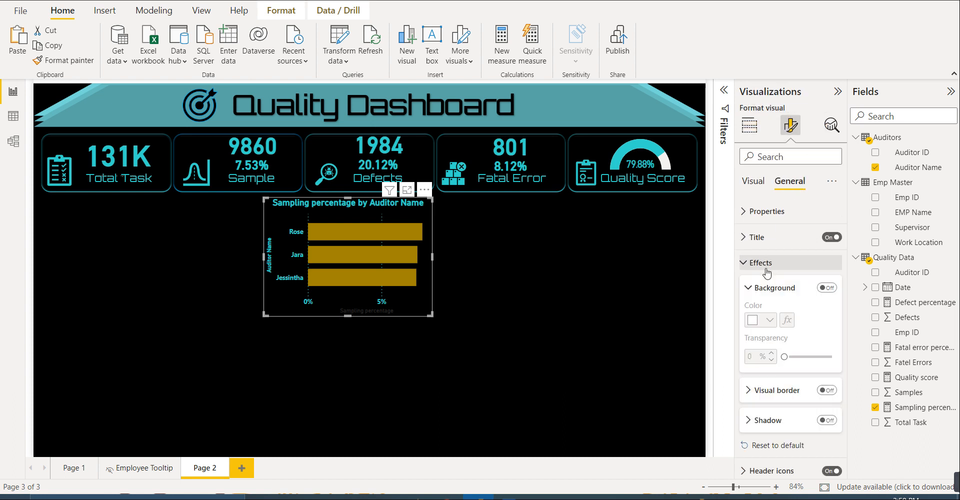
click(829, 391)
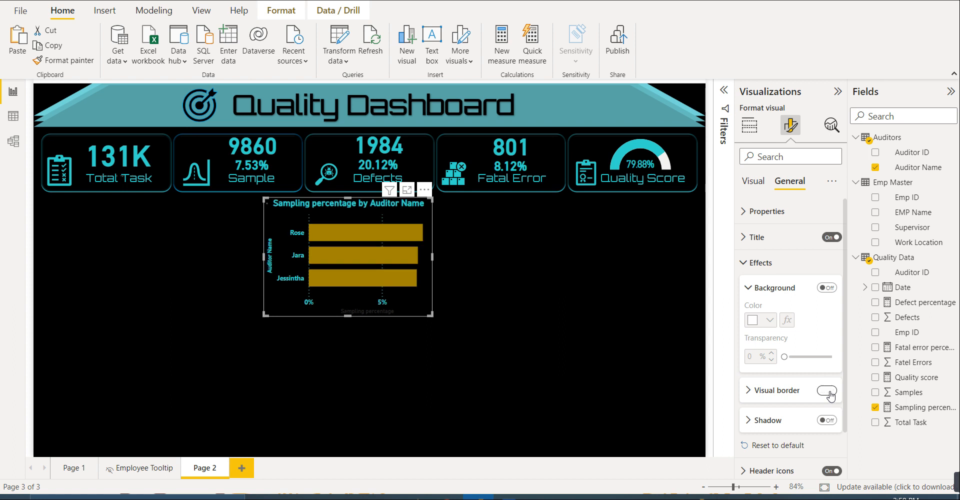
click(788, 391)
scroll(790, 397, down, 5)
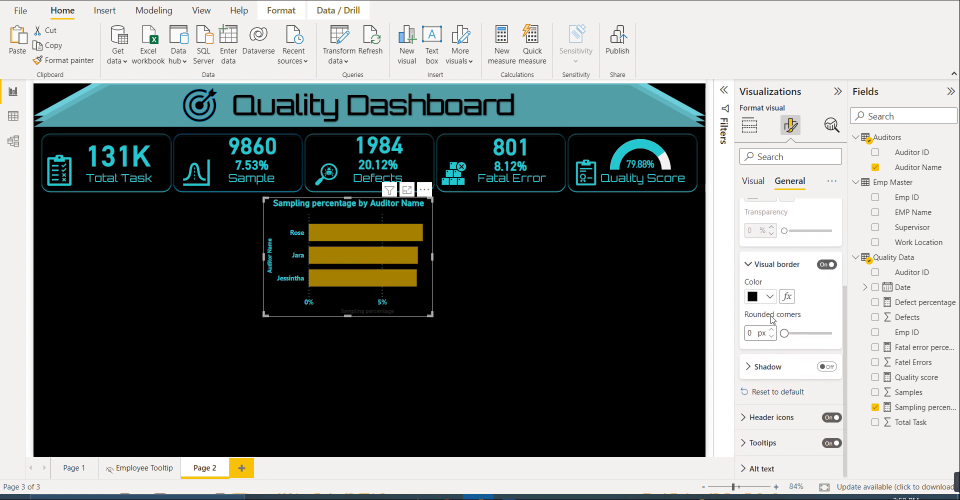
click(768, 296)
click(795, 241)
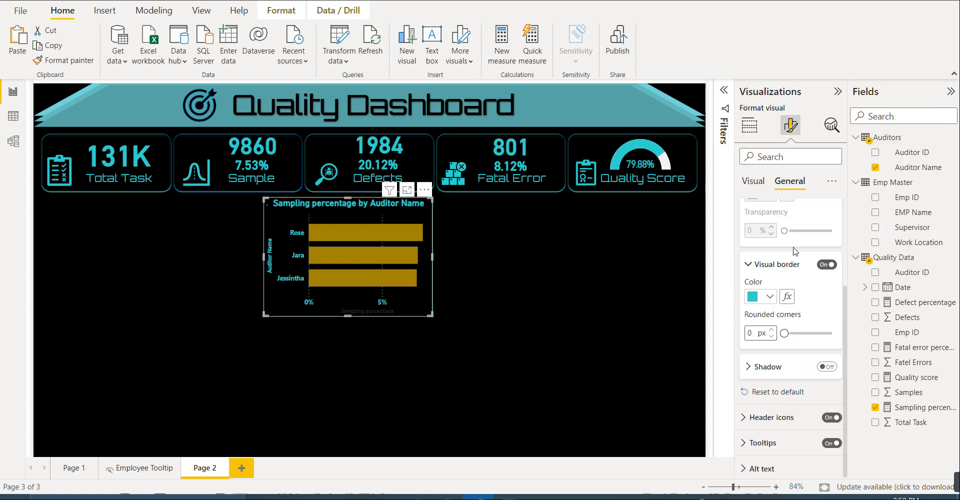
drag(784, 333, 816, 334)
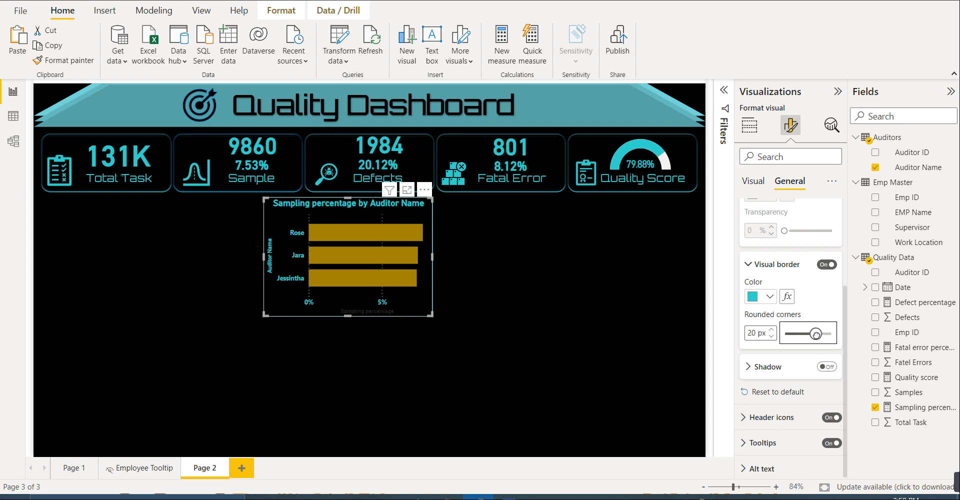
click(606, 304)
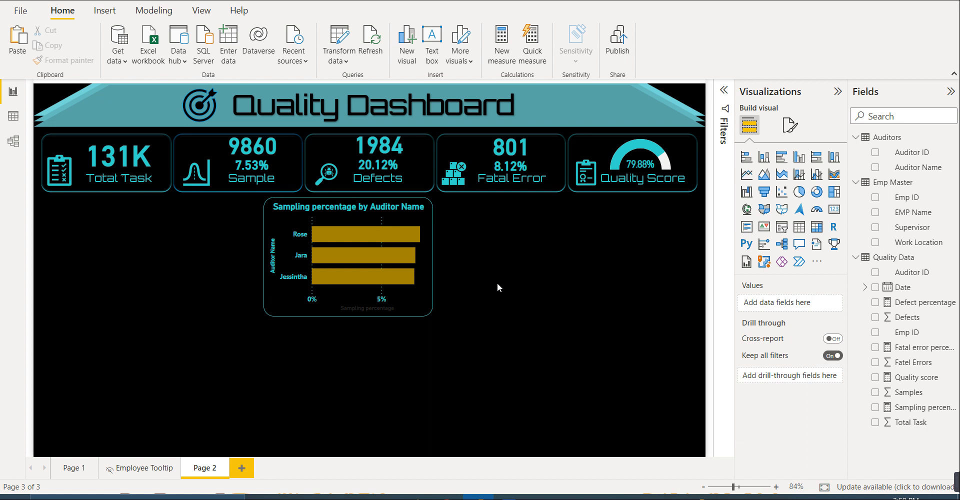
- Duplicate the bar chart just below the original with a small gap, and extend the copy's lower edge almost to the page's end
mouse_move(424, 287)
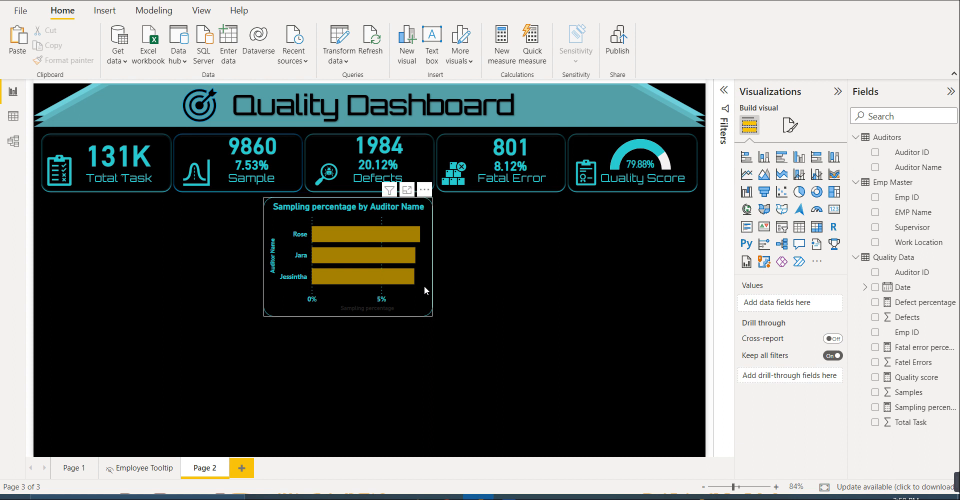
click(424, 298)
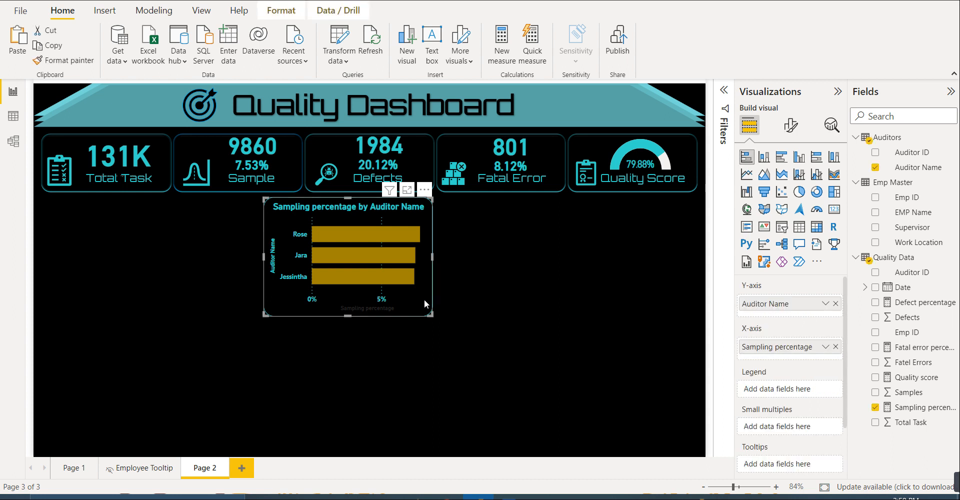
drag(424, 301, 425, 430)
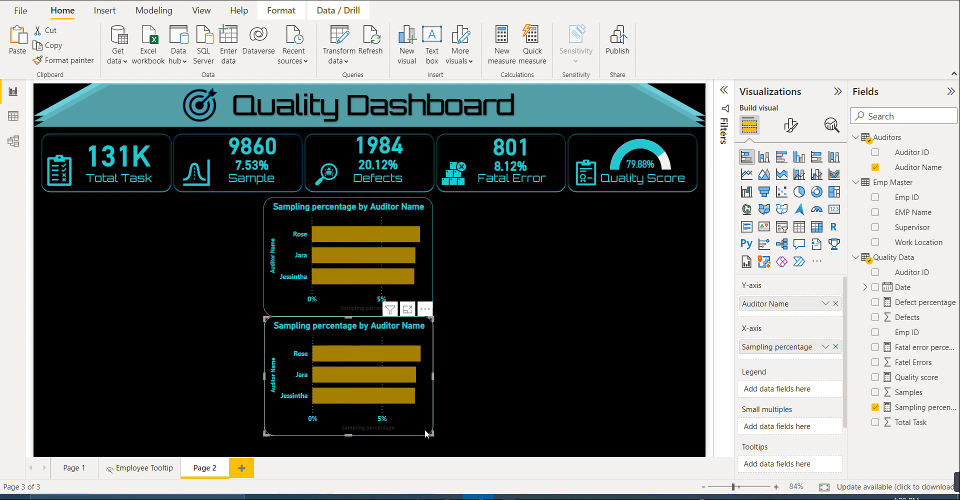
key(Down)
key(Down)
key(Down)
key(Down)
key(Down)
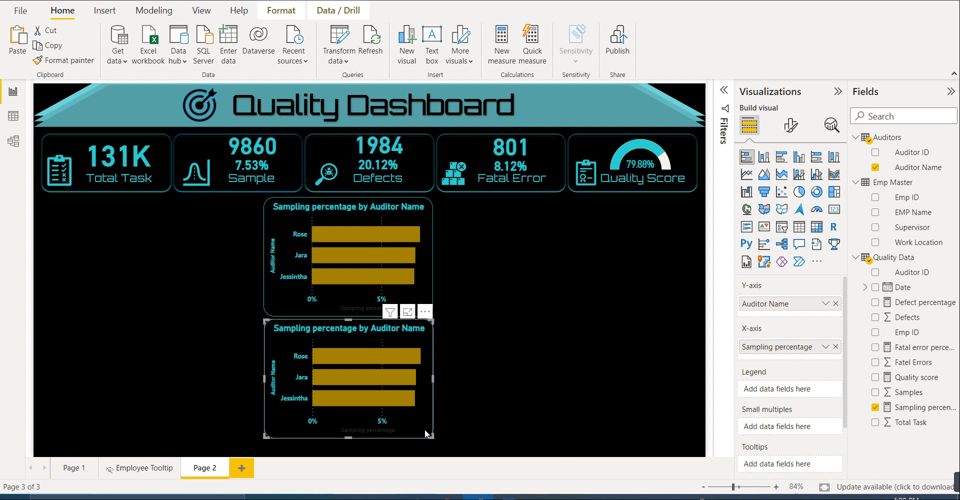
key(Down)
key(Down)
key(Down)
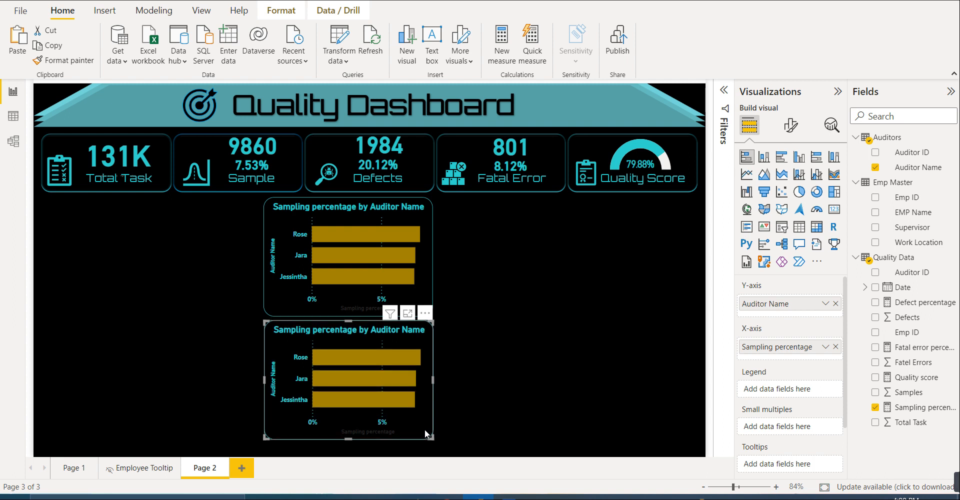
drag(348, 438, 349, 455)
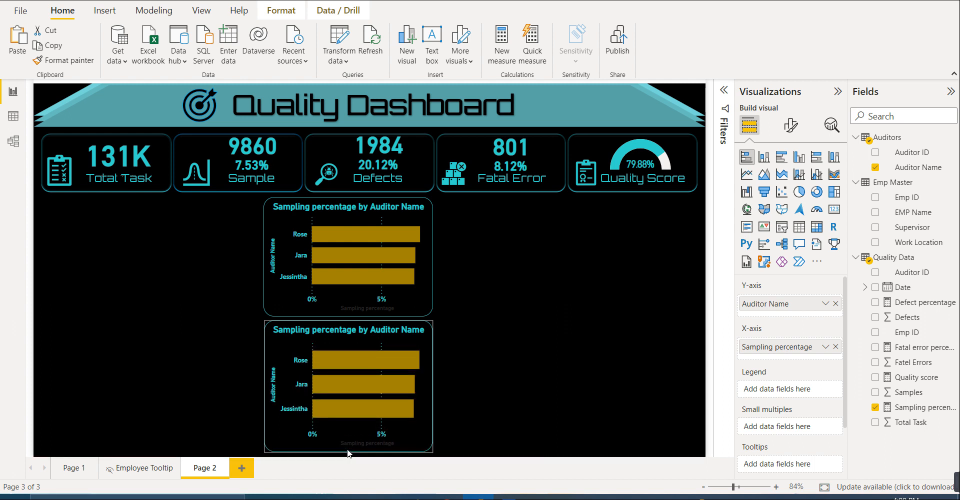
click(472, 391)
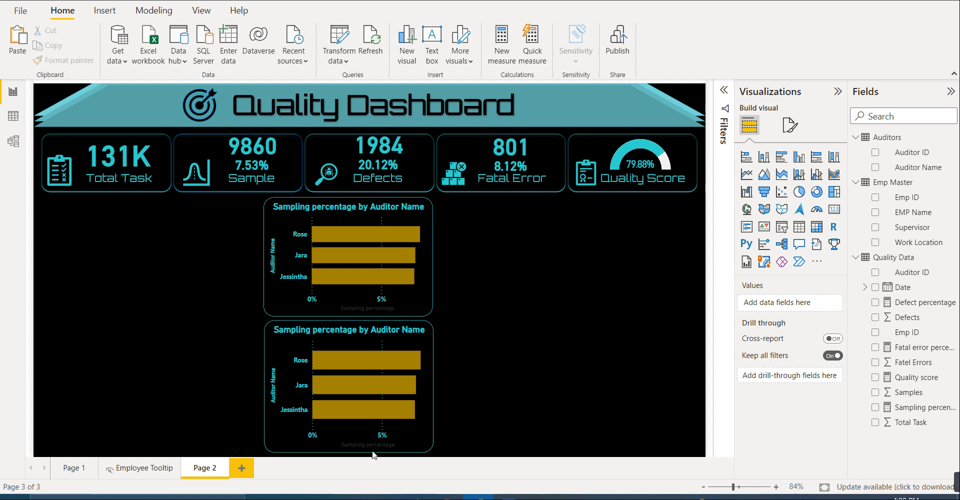
- Turn the copied bar chart into a donut chart with Quality score as values and Supervisor as legend, removing its existing fields
click(404, 430)
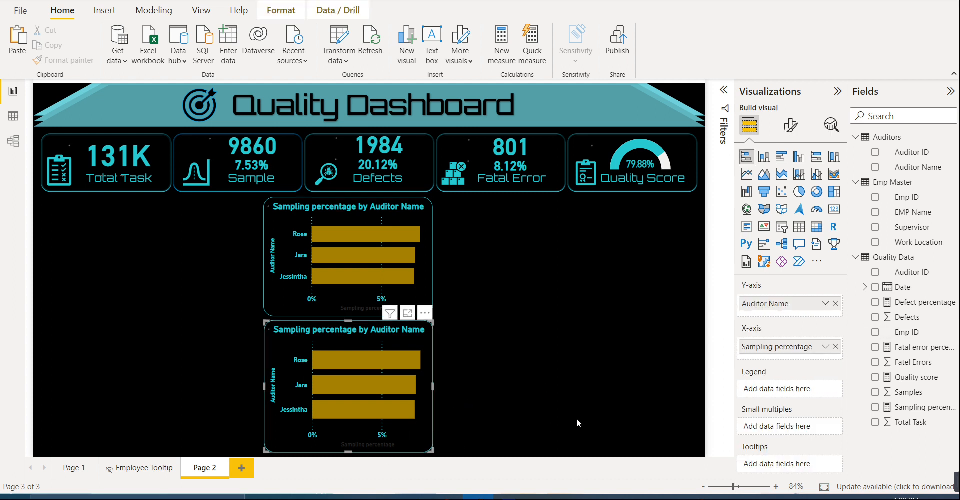
click(875, 408)
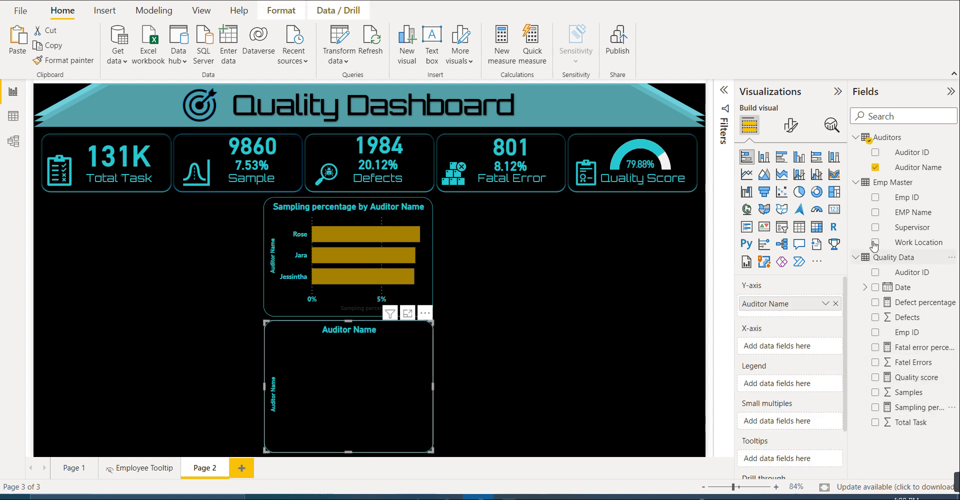
click(875, 168)
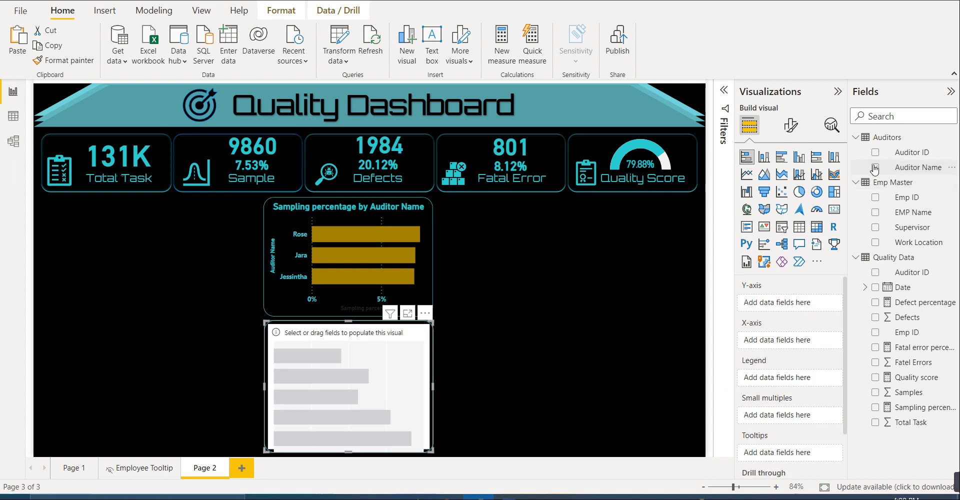
click(816, 194)
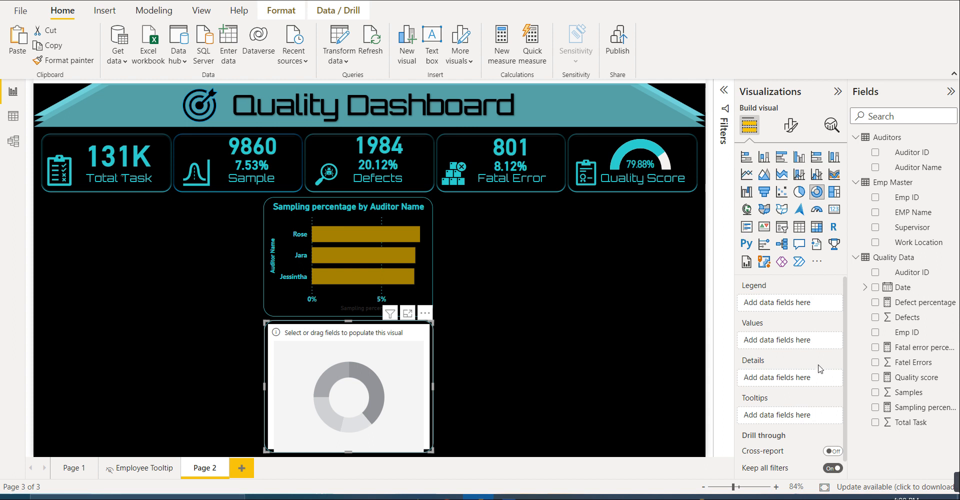
drag(903, 379, 791, 349)
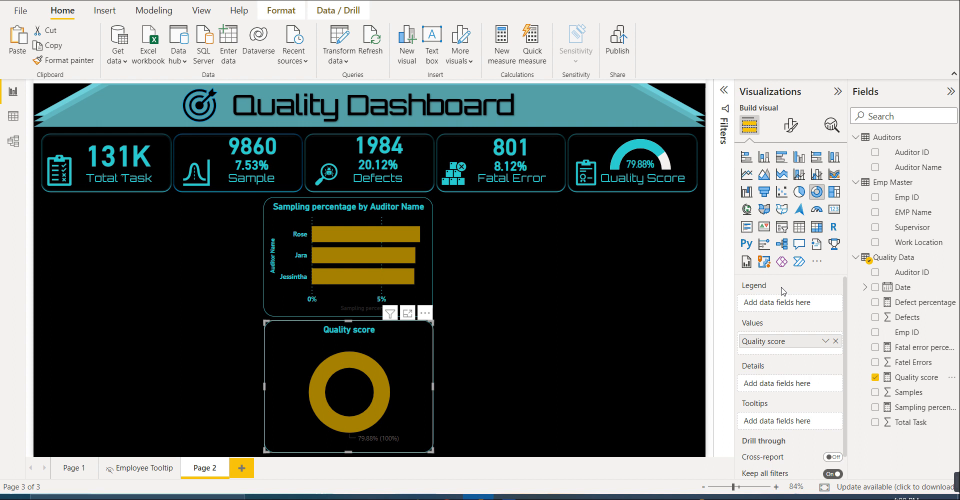
drag(907, 226, 819, 305)
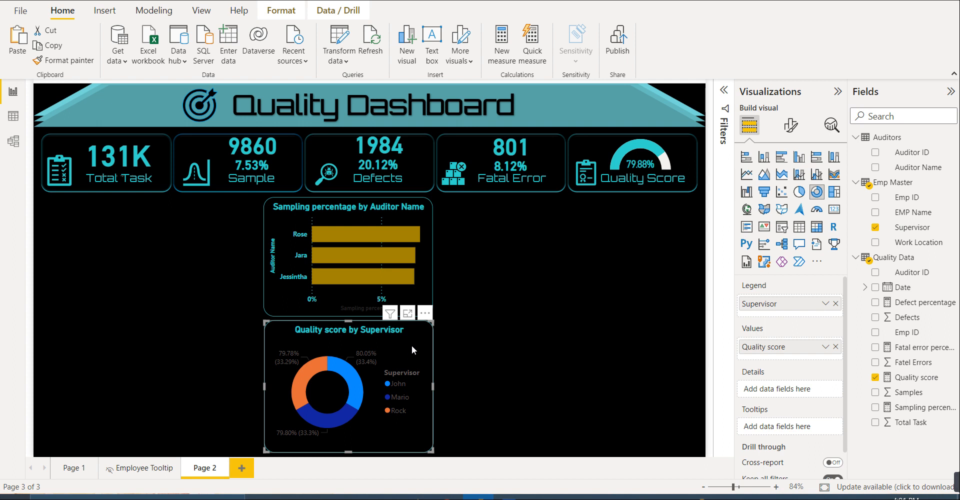
- Make the donut chart's legend text bold and set its color to the recent teal
click(783, 129)
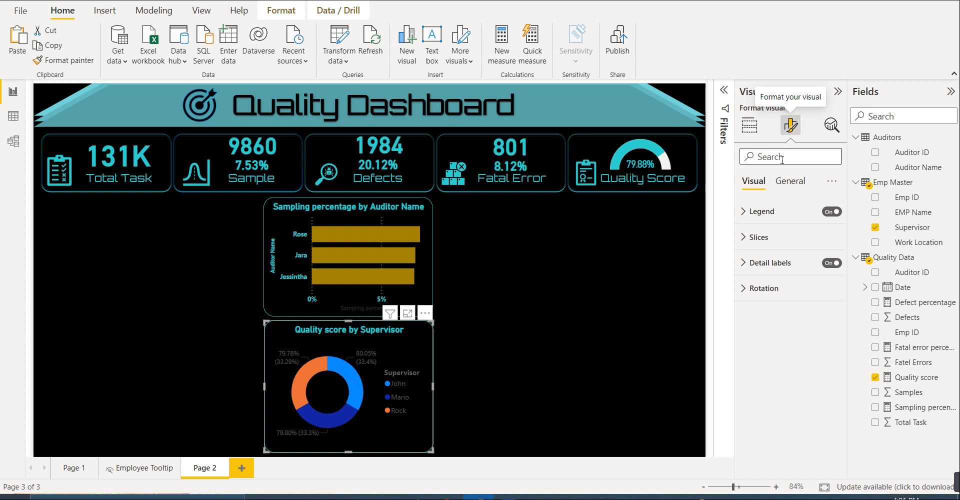
click(776, 219)
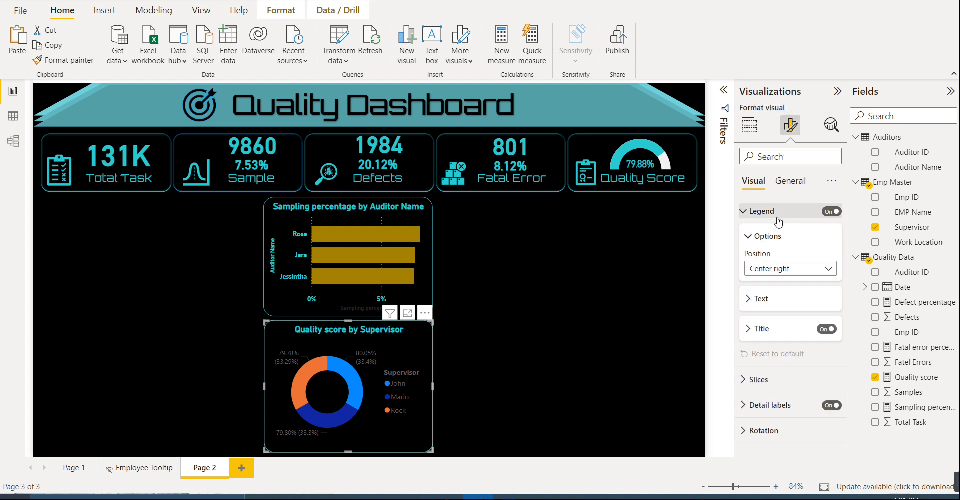
click(766, 303)
click(752, 348)
click(770, 384)
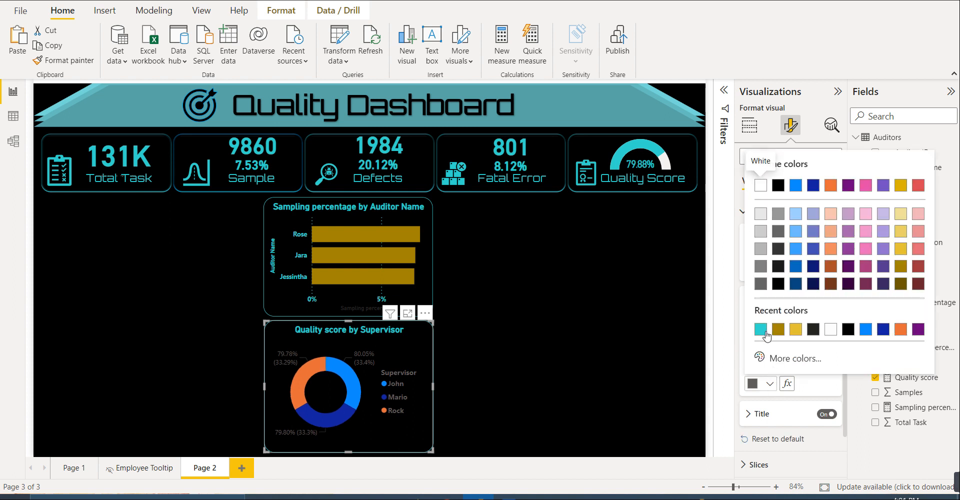
click(764, 330)
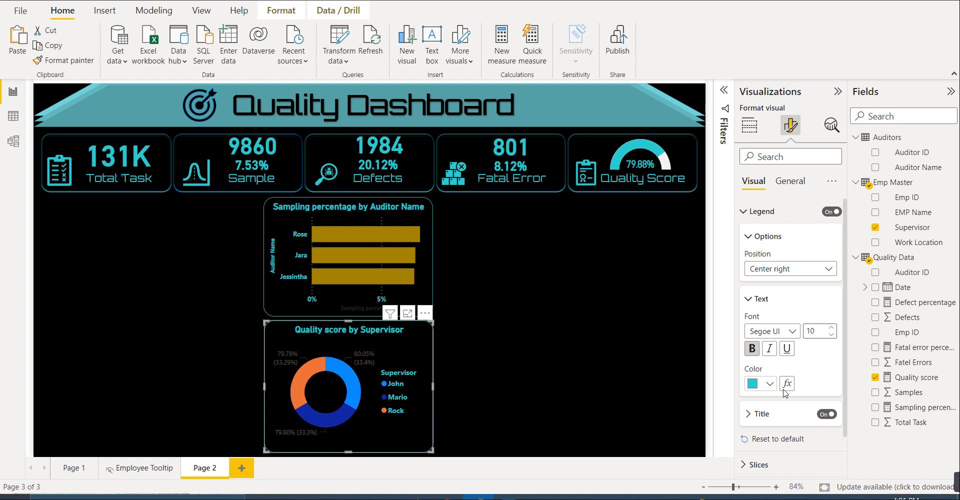
click(775, 211)
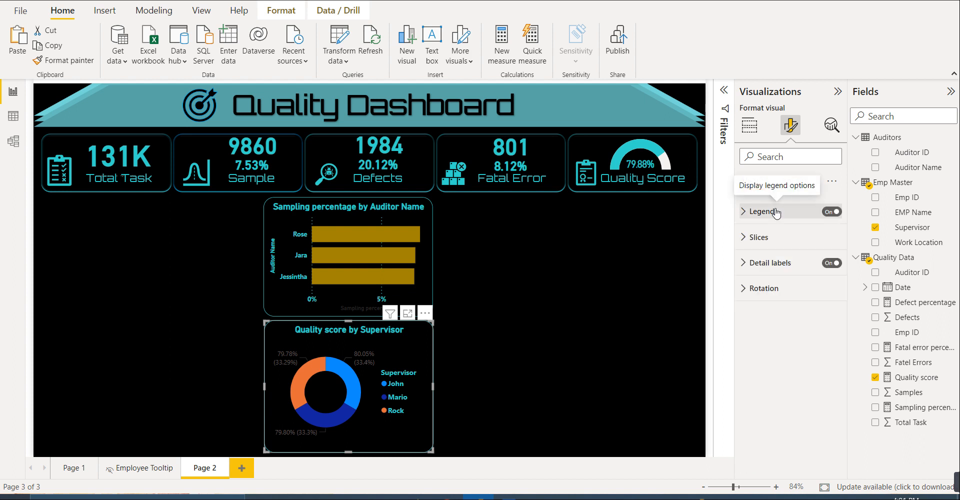
- Make the donut chart's detail label values bold and color them with the recent teal
click(771, 265)
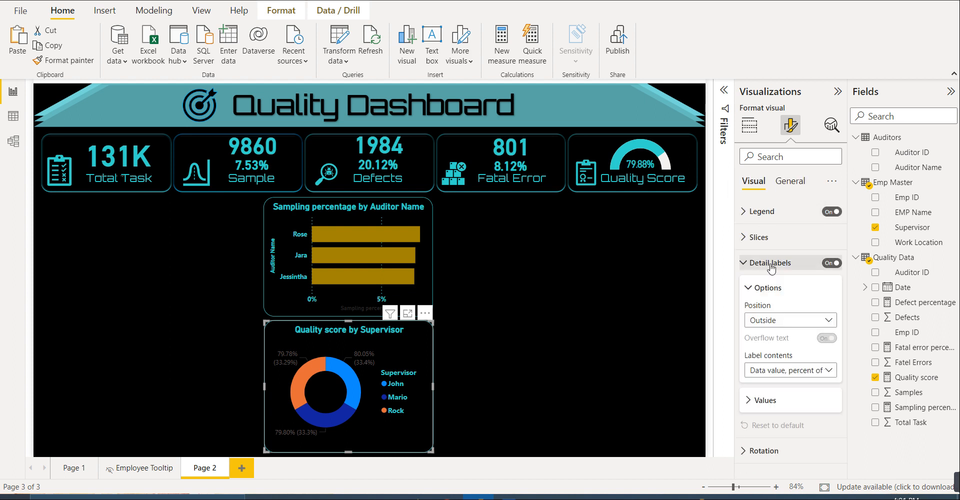
click(770, 400)
scroll(771, 400, down, 1)
click(751, 408)
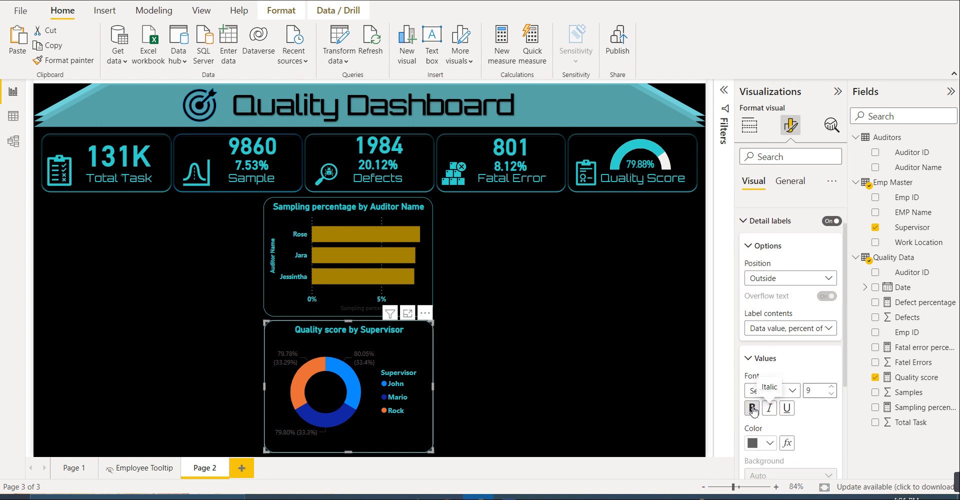
click(760, 444)
click(759, 389)
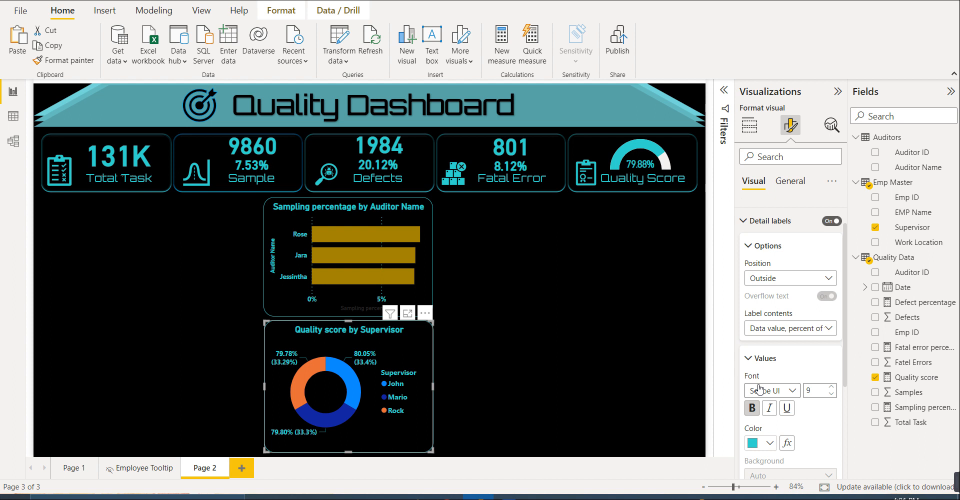
click(601, 237)
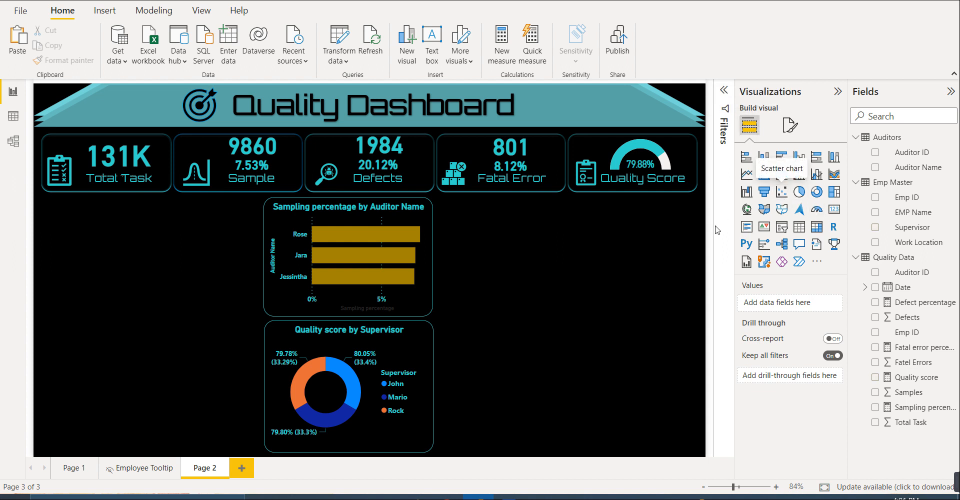
- Add an empty scatter chart beside the sampling percentage chart, matching its height and stretching to the Quality Score card's outer edge
click(781, 191)
drag(156, 365, 527, 240)
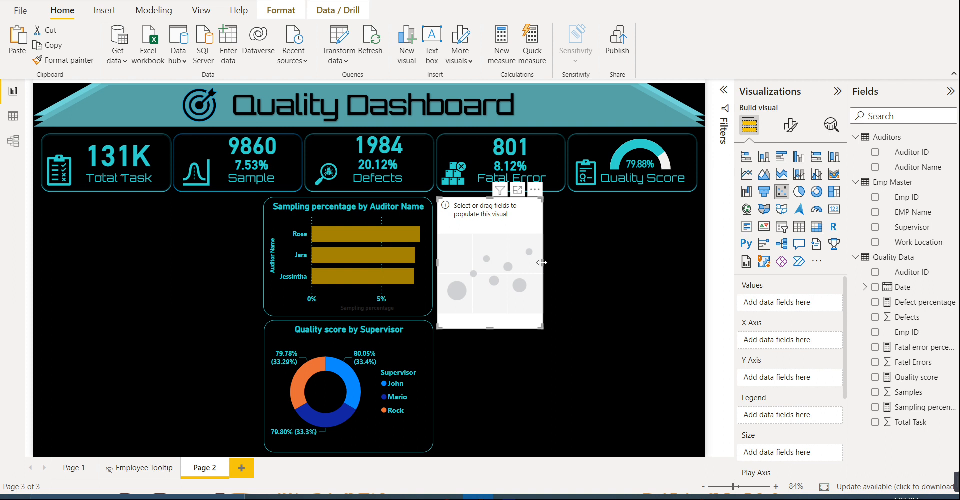
drag(542, 262, 693, 279)
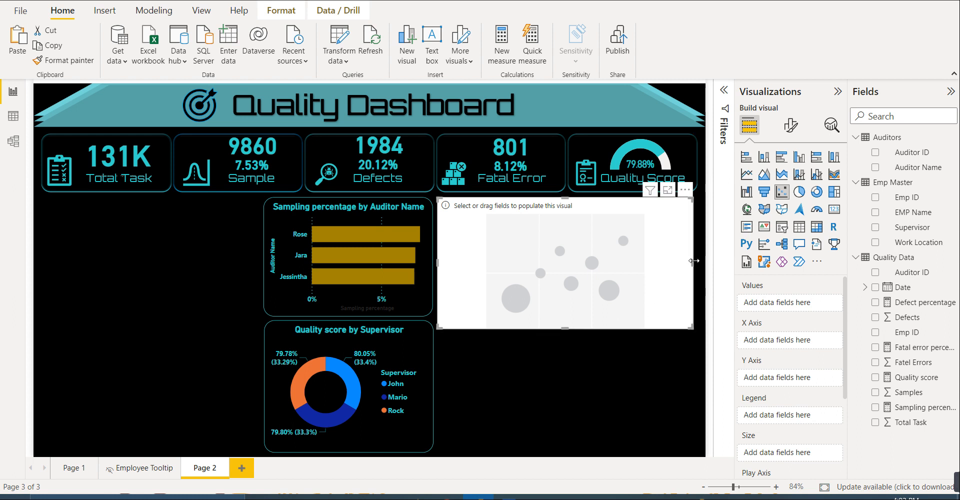
drag(694, 261, 700, 274)
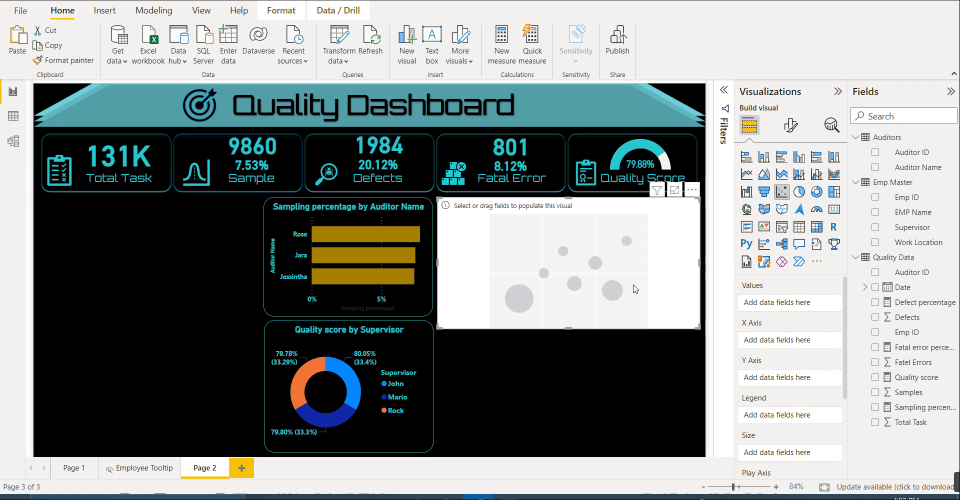
drag(571, 324, 571, 315)
click(571, 331)
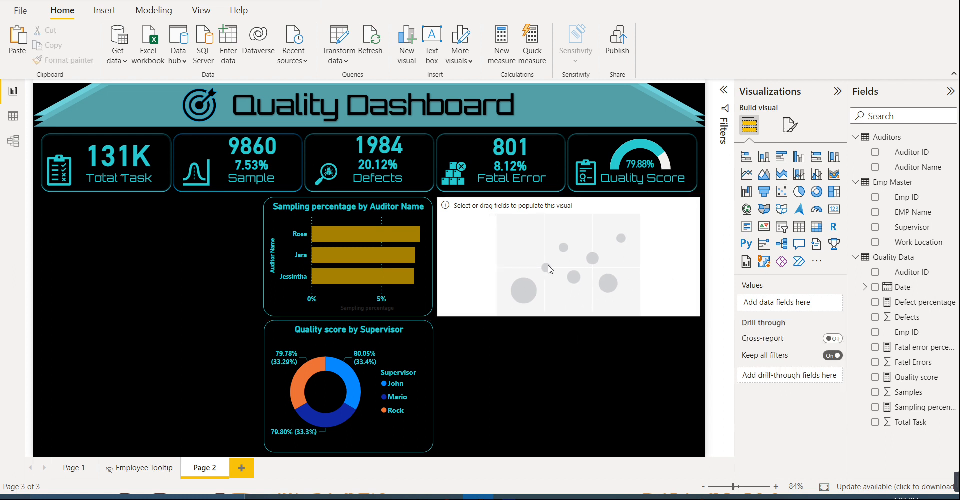
click(533, 293)
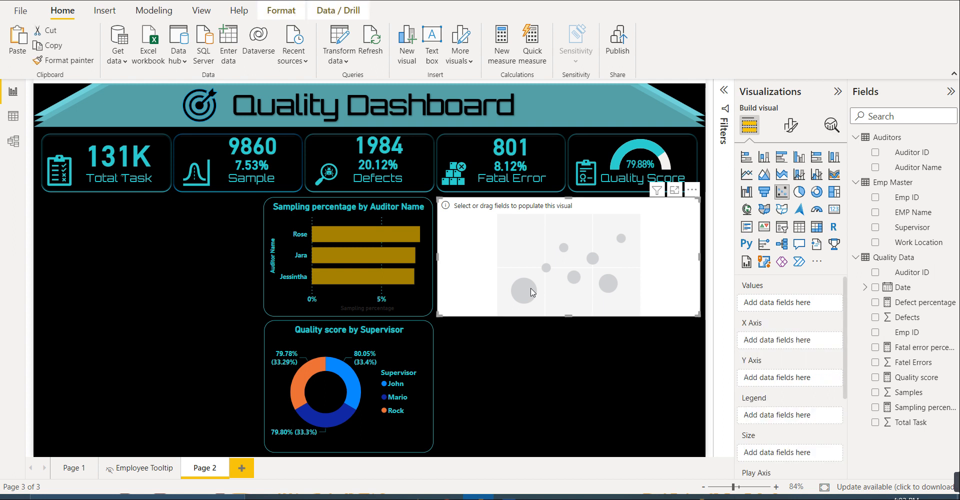
click(550, 340)
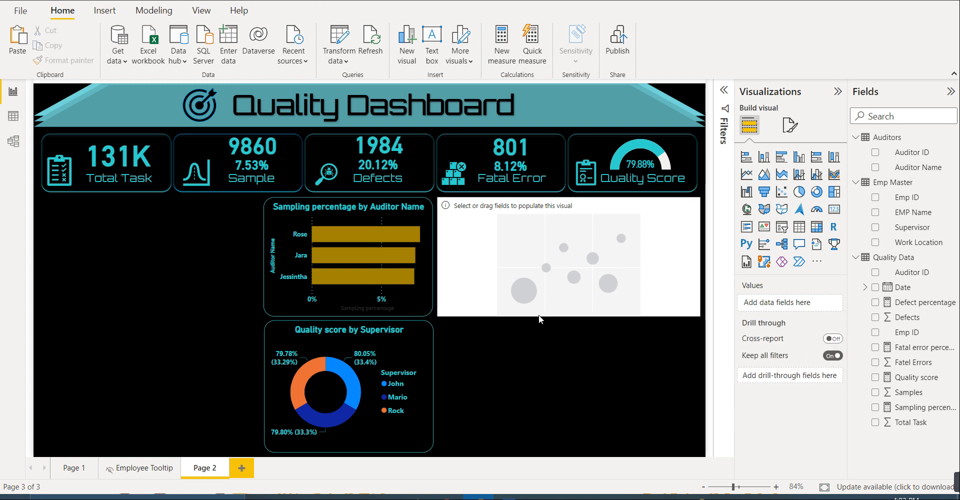
- Plot Samples on the scatter chart's X axis and Defects on its Y axis, with EMP Name as the legend
click(526, 273)
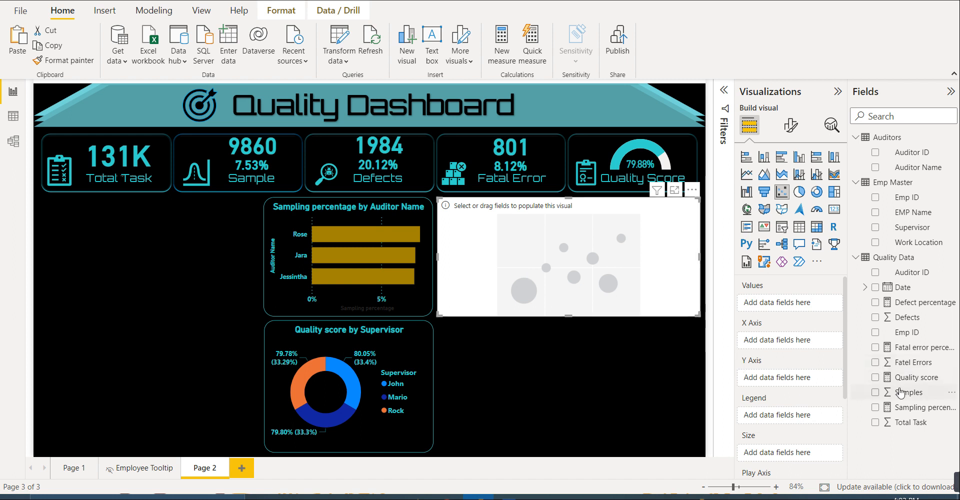
drag(908, 394, 800, 344)
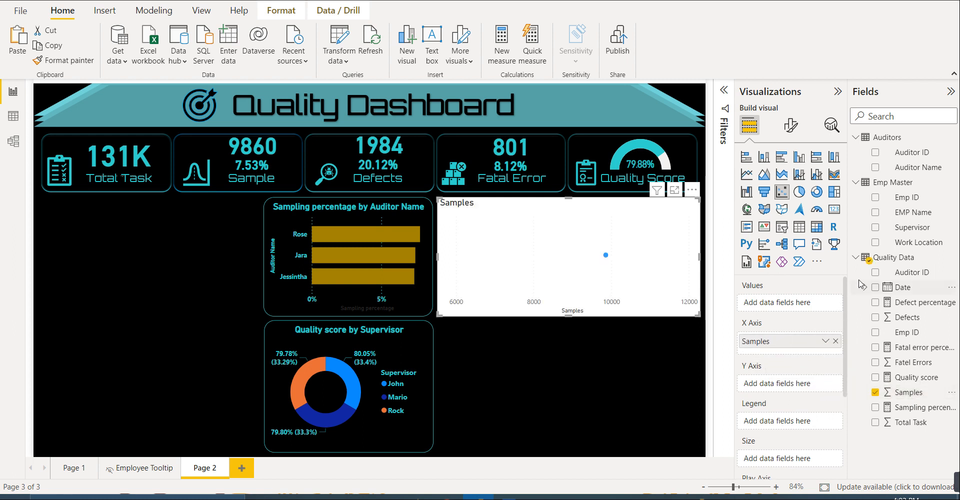
drag(912, 318, 802, 389)
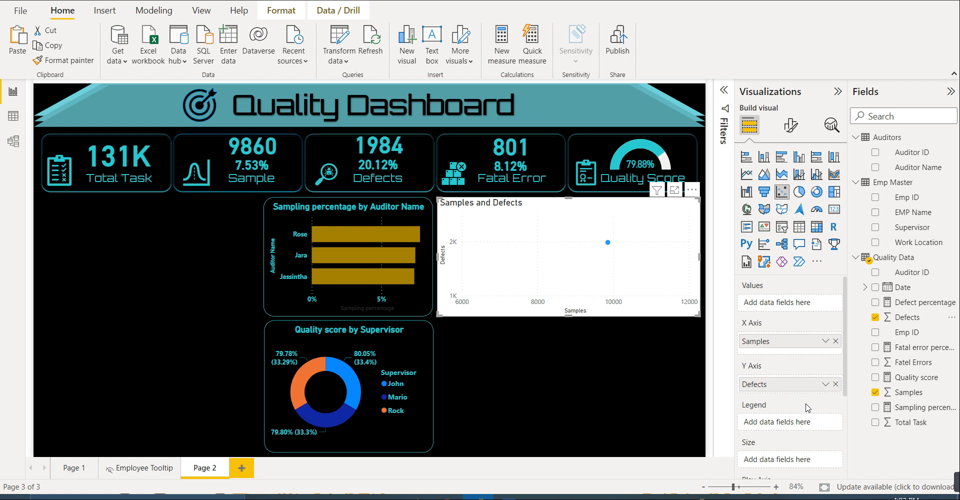
click(914, 214)
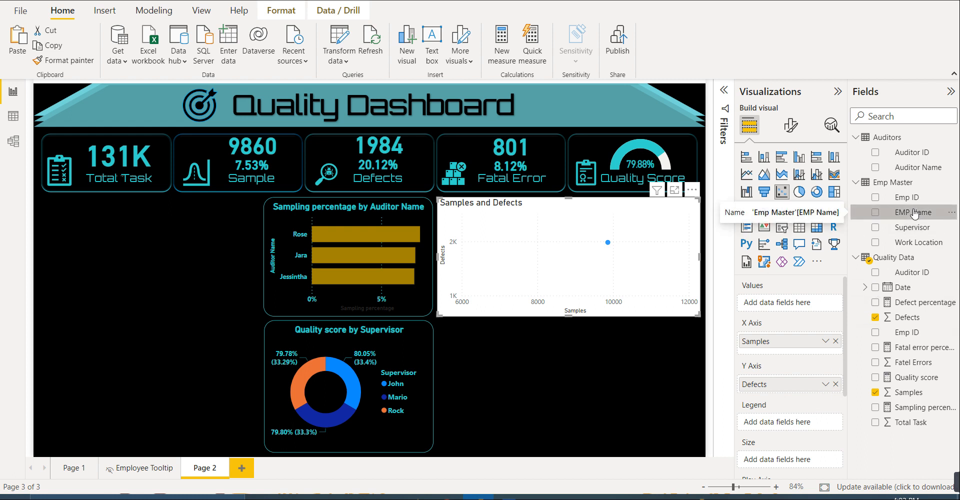
drag(914, 213, 795, 423)
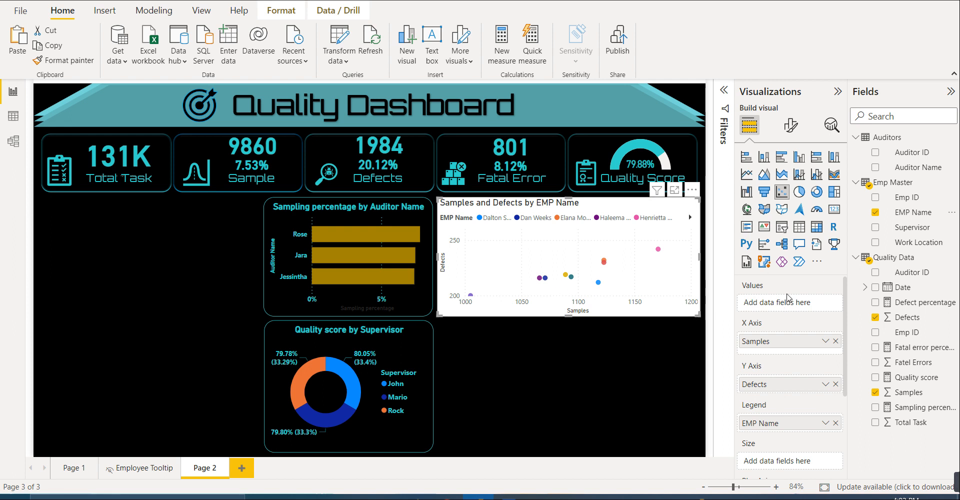
- Turn off the scatter chart's background
click(790, 125)
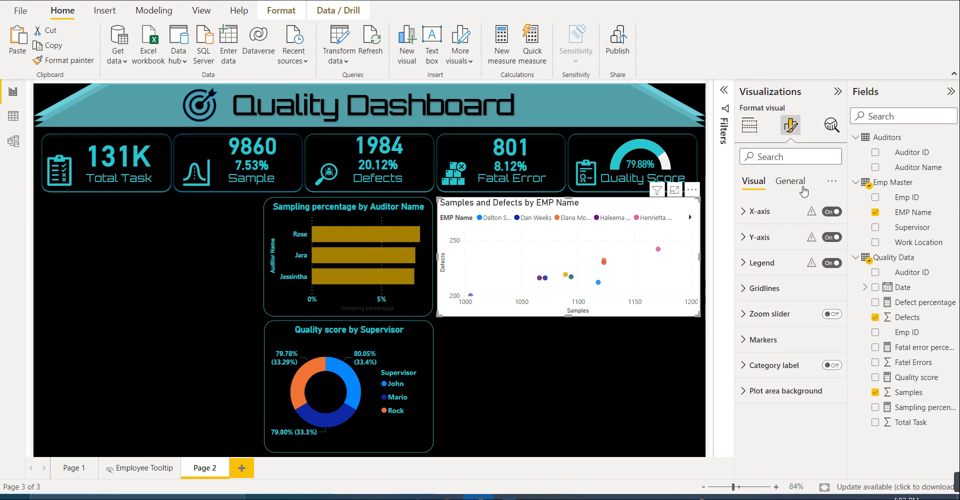
click(790, 181)
click(765, 263)
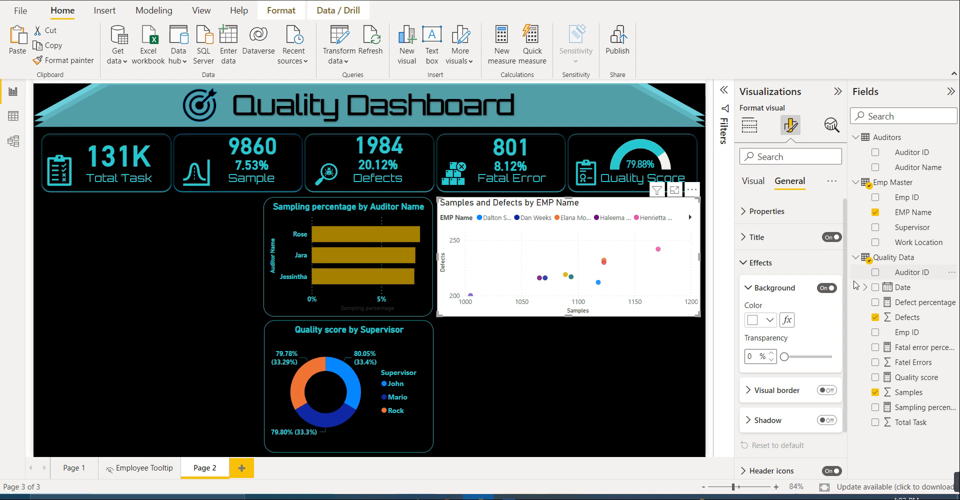
click(827, 290)
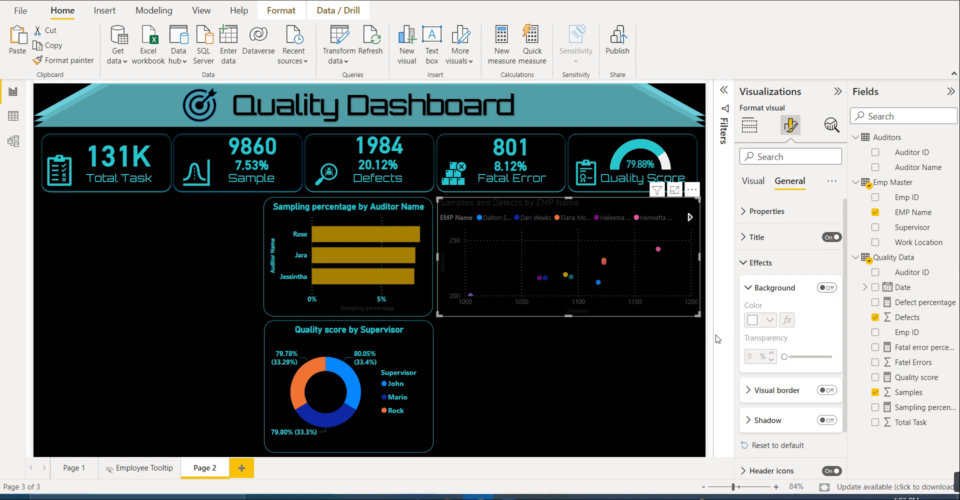
click(598, 364)
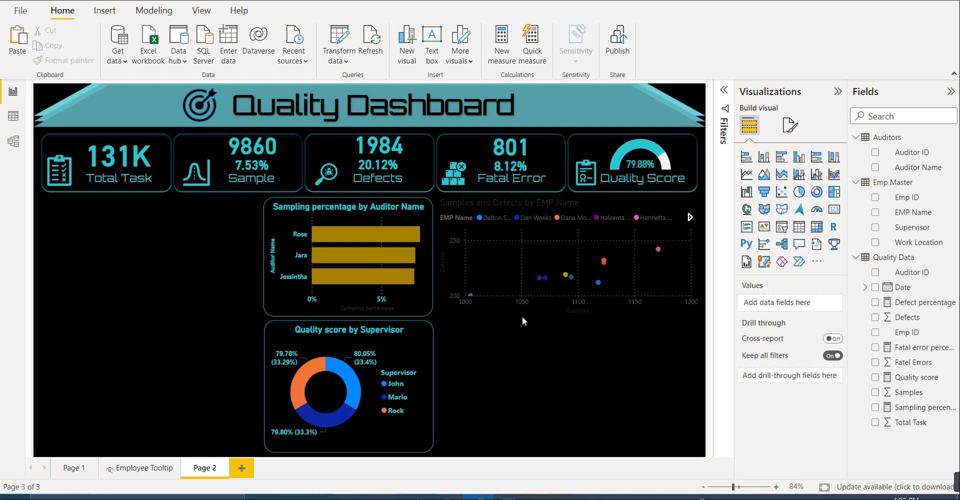
- Copy the formatting of the sampling percentage bar chart onto the scatter chart with Format painter
click(498, 309)
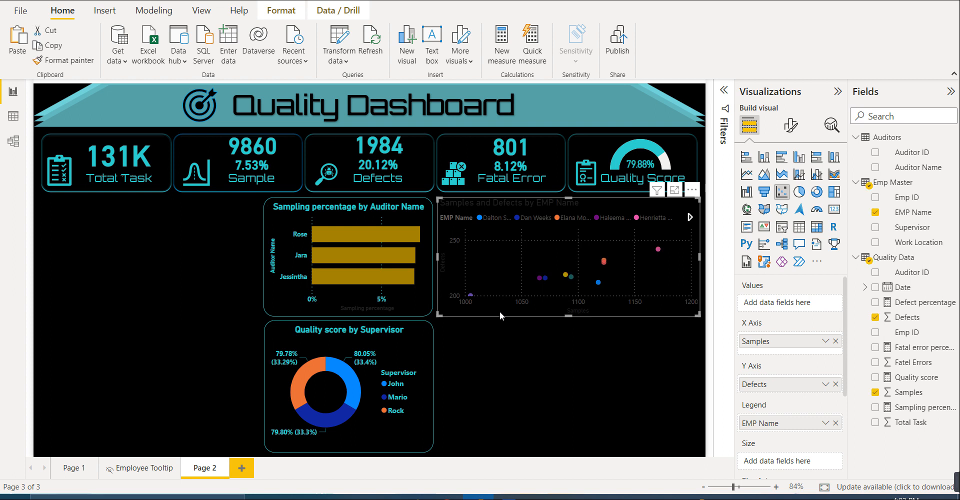
click(278, 295)
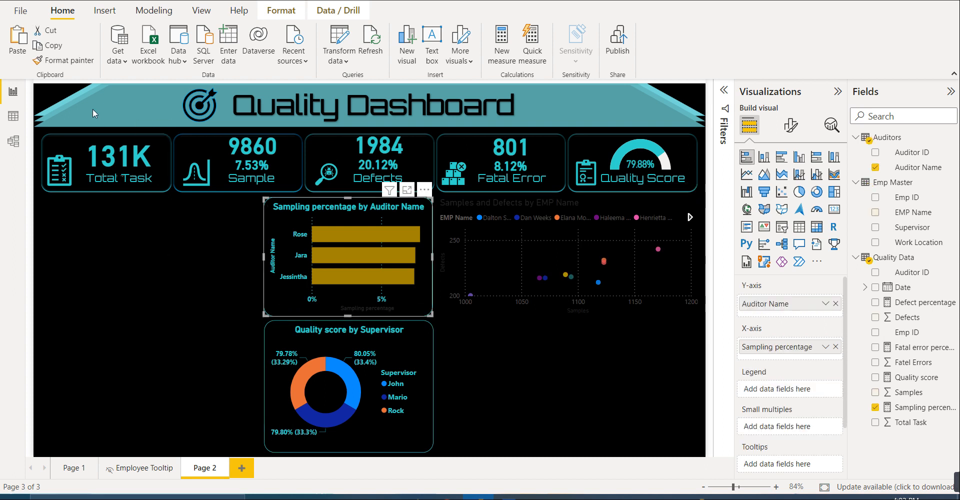
click(63, 60)
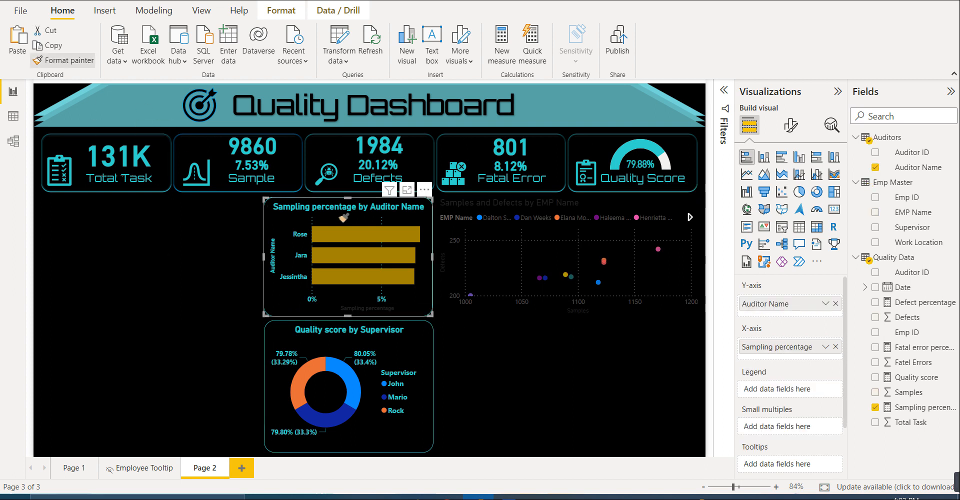
click(449, 290)
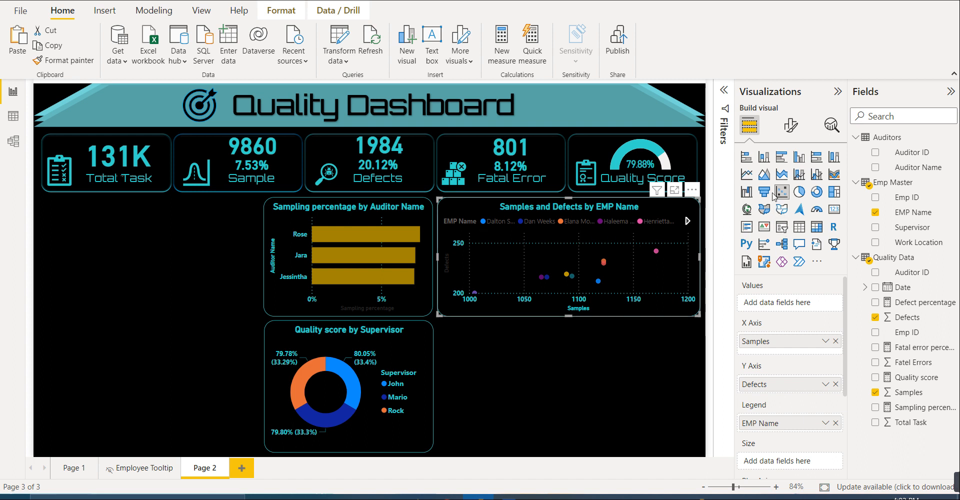
- Turn off the scatter chart's legend and set the marker size to 60 for all series
click(793, 124)
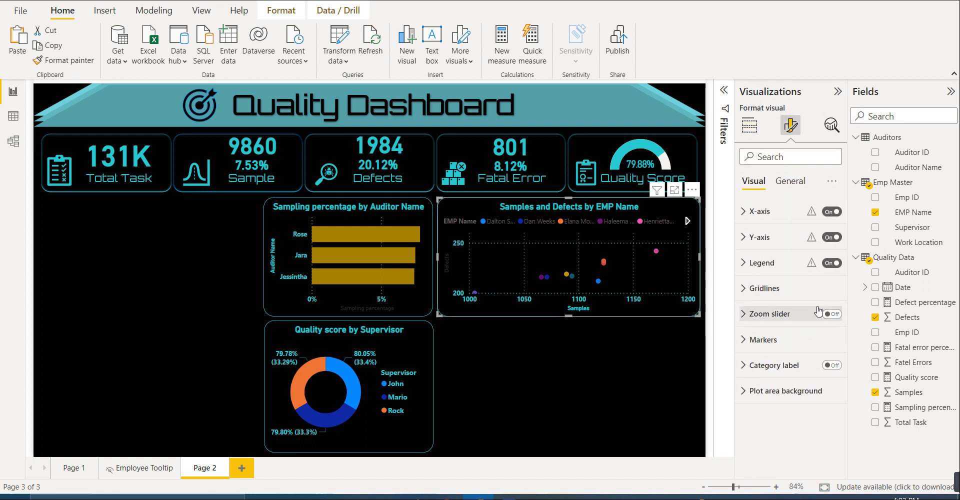
click(832, 264)
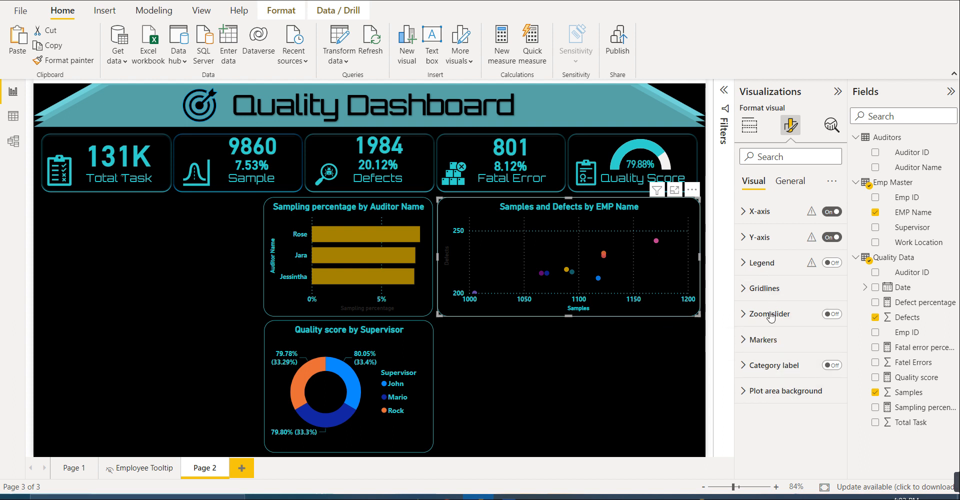
click(774, 344)
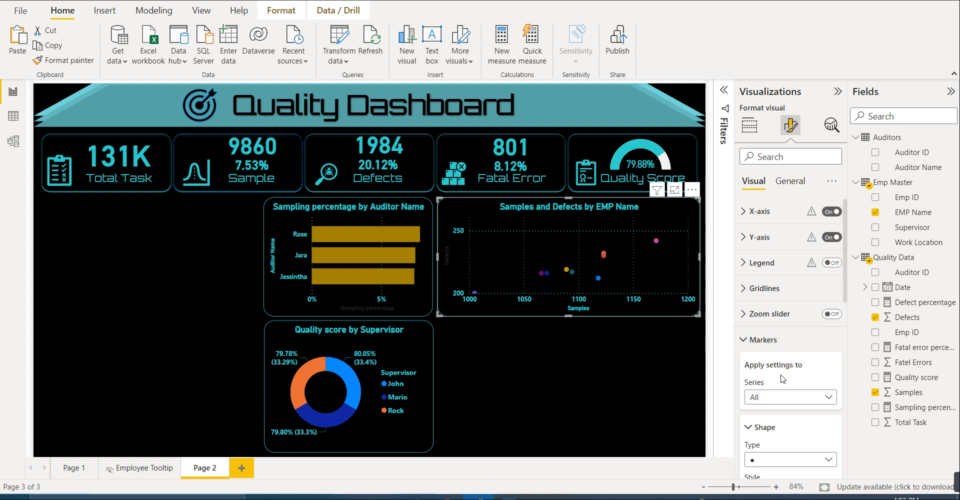
scroll(785, 375, down, 2)
scroll(789, 388, down, 2)
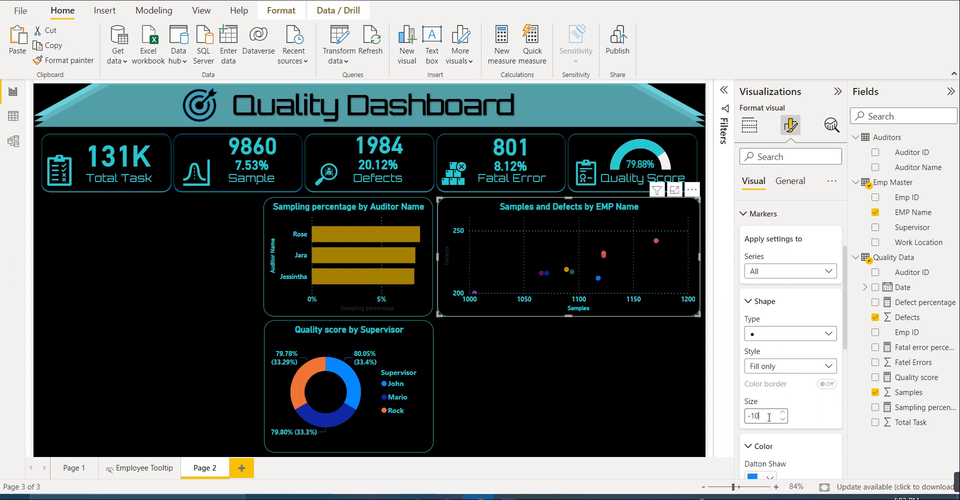
key(ctrl+a)
text(40)
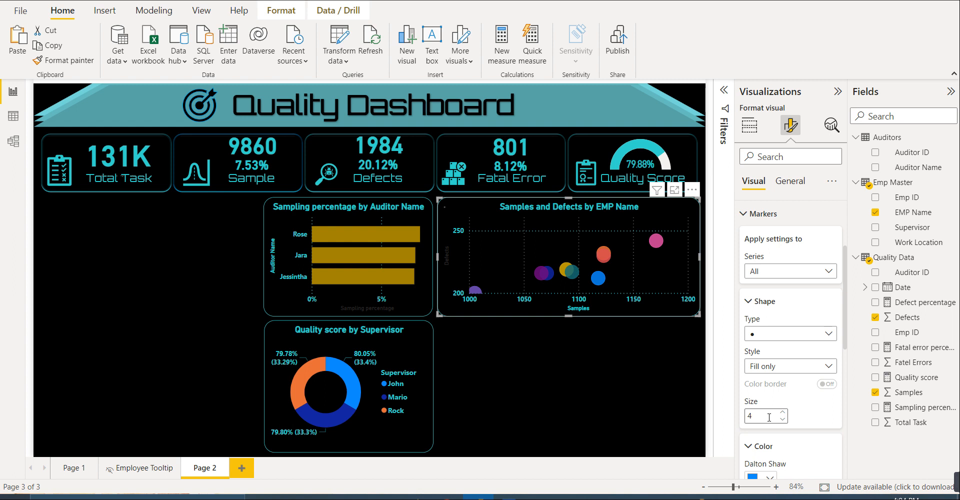
key(ctrl+z)
key(ctrl+a)
text(60)
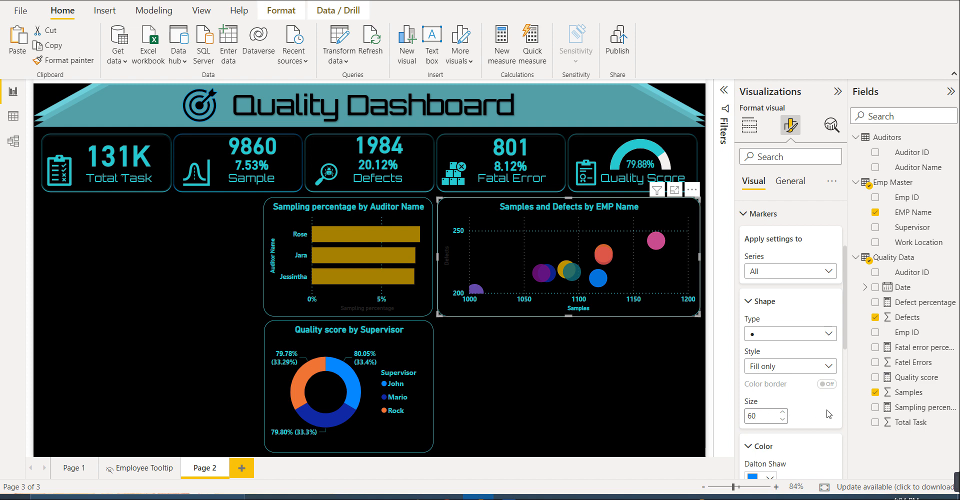
click(632, 410)
- Make the scatter chart's Y-axis title bold and set its color to the recent teal
click(466, 271)
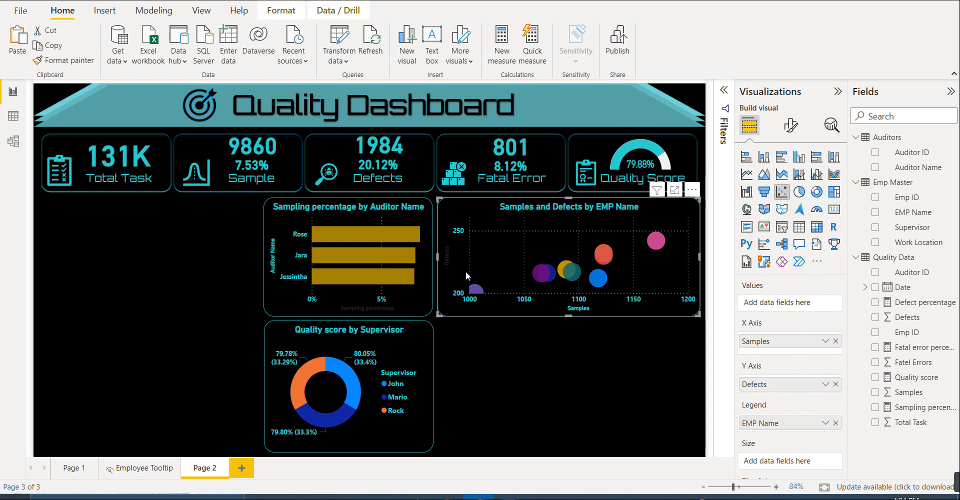
click(790, 125)
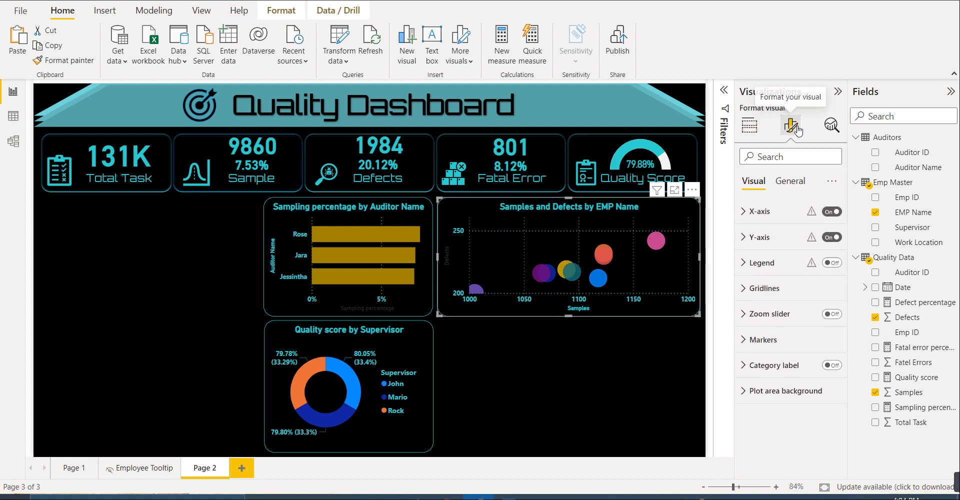
click(762, 237)
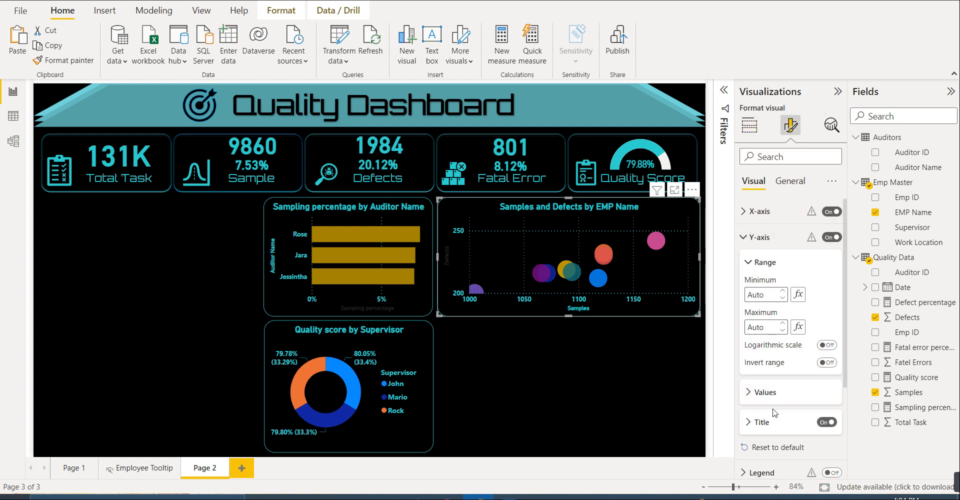
click(762, 422)
scroll(763, 420, down, 4)
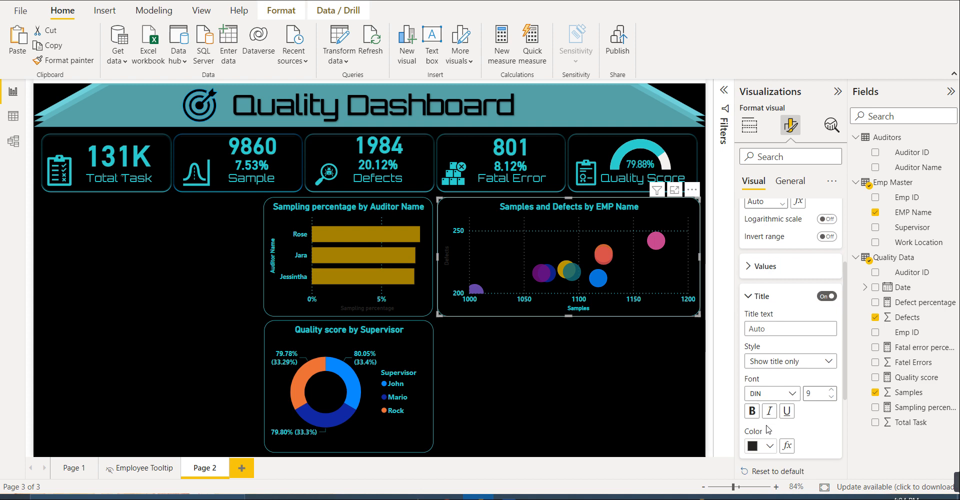
click(765, 407)
click(761, 354)
scroll(788, 423, down, 1)
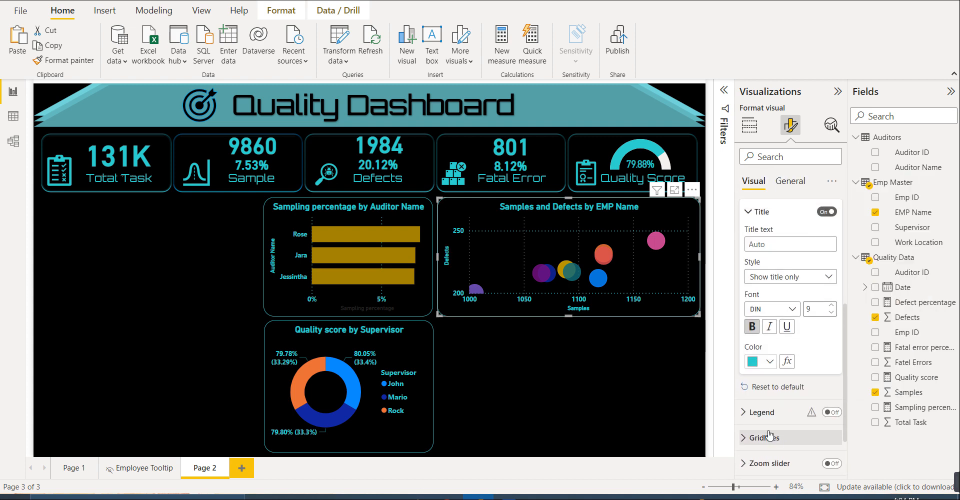
- Set the color of the scatter chart's vertical gridlines to the recent teal
scroll(783, 438, down, 1)
scroll(783, 439, down, 2)
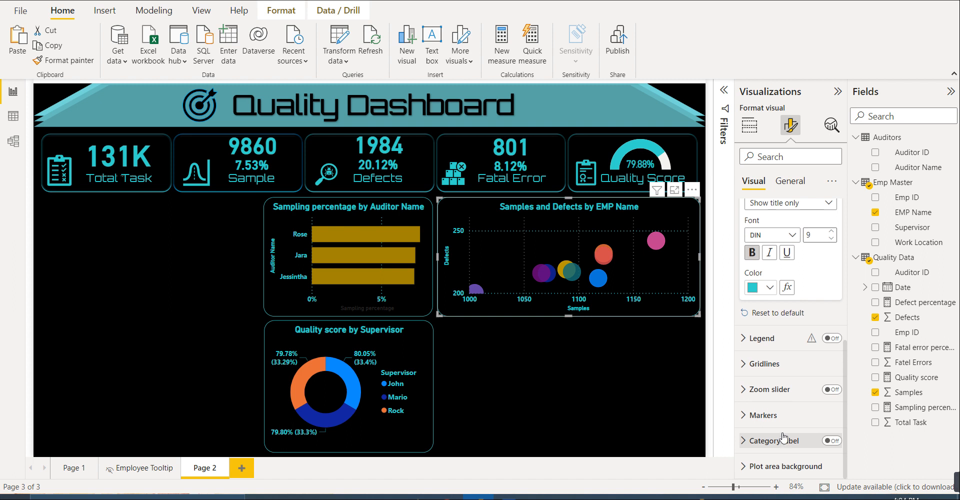
click(764, 364)
scroll(777, 406, down, 2)
scroll(776, 406, down, 1)
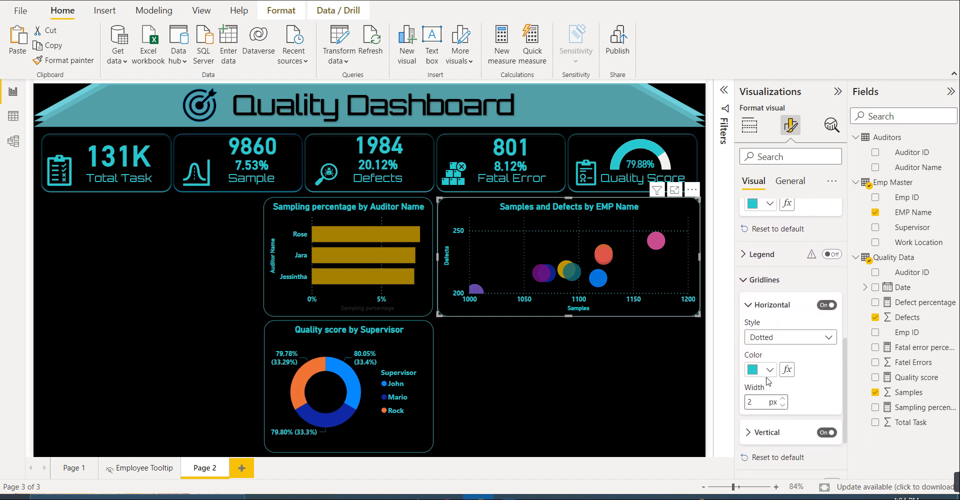
scroll(772, 402, up, 3)
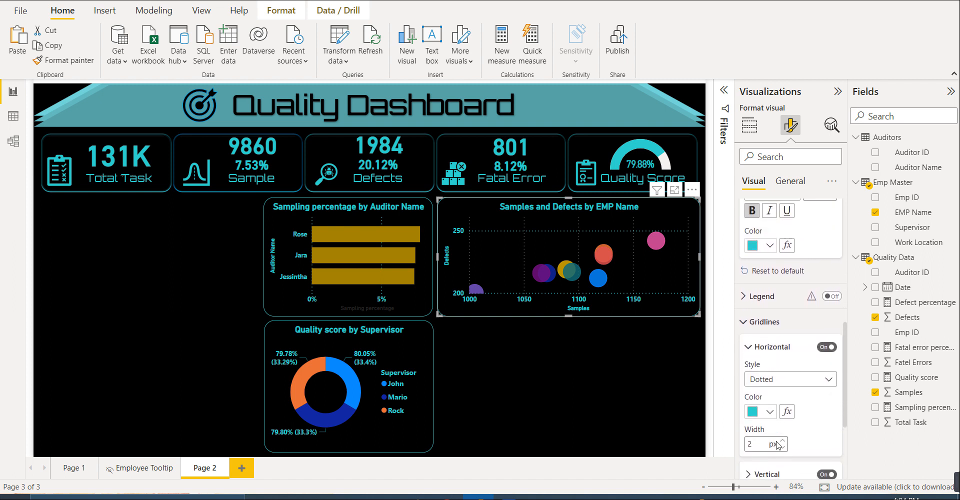
scroll(795, 428, down, 5)
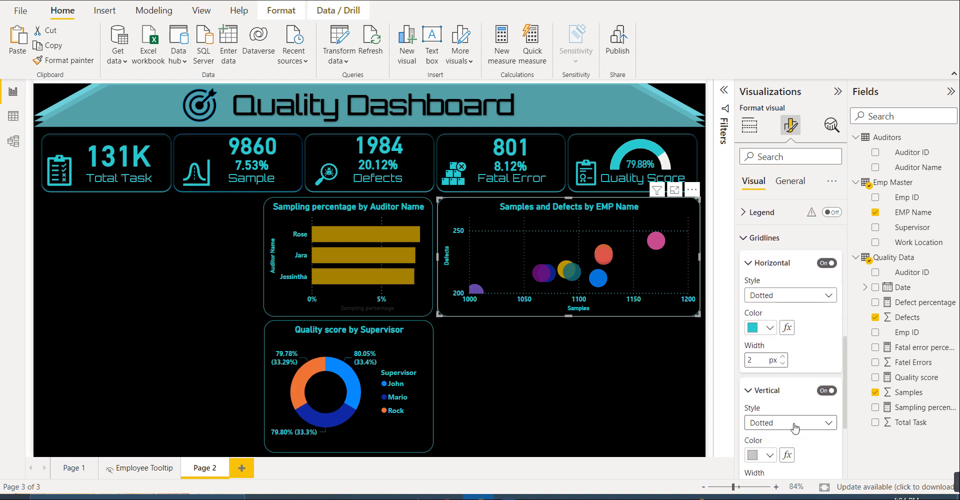
scroll(797, 426, down, 3)
click(768, 413)
click(760, 359)
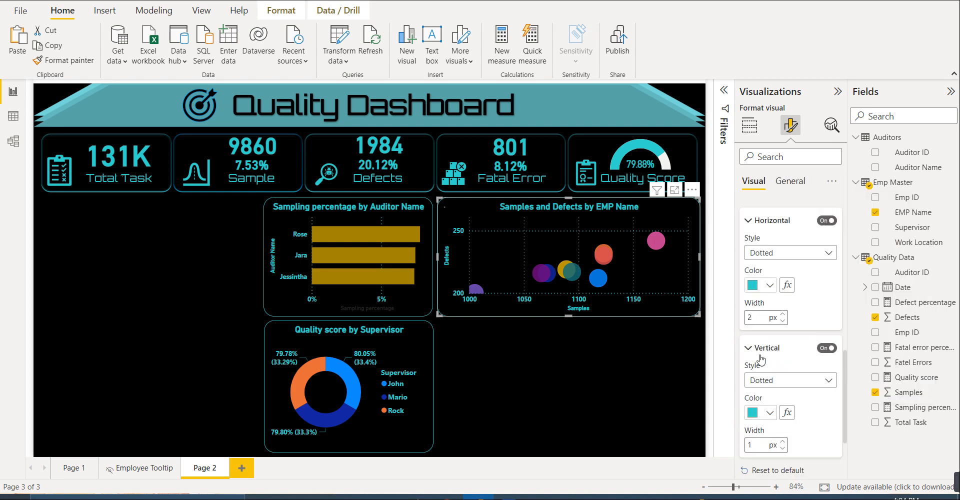
- Change the scatter chart's vertical and horizontal gridlines to the Solid style
click(804, 381)
click(757, 411)
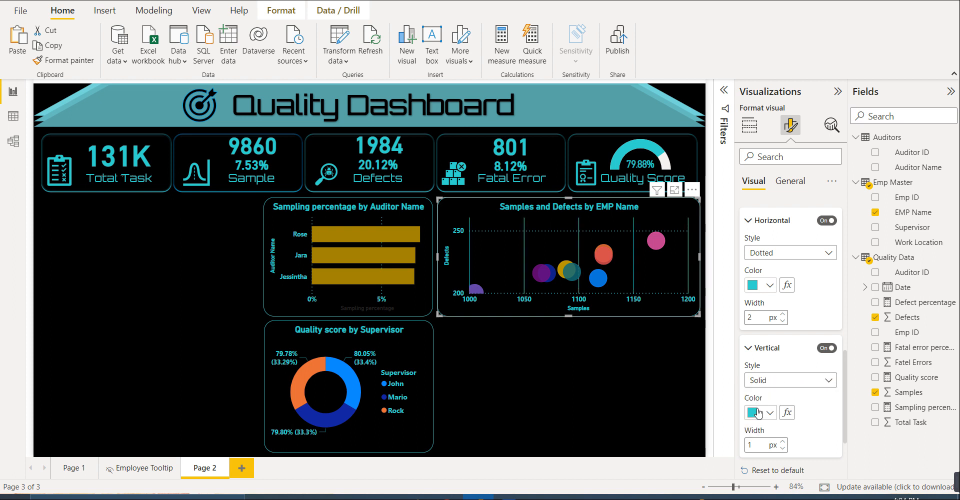
scroll(783, 310, up, 1)
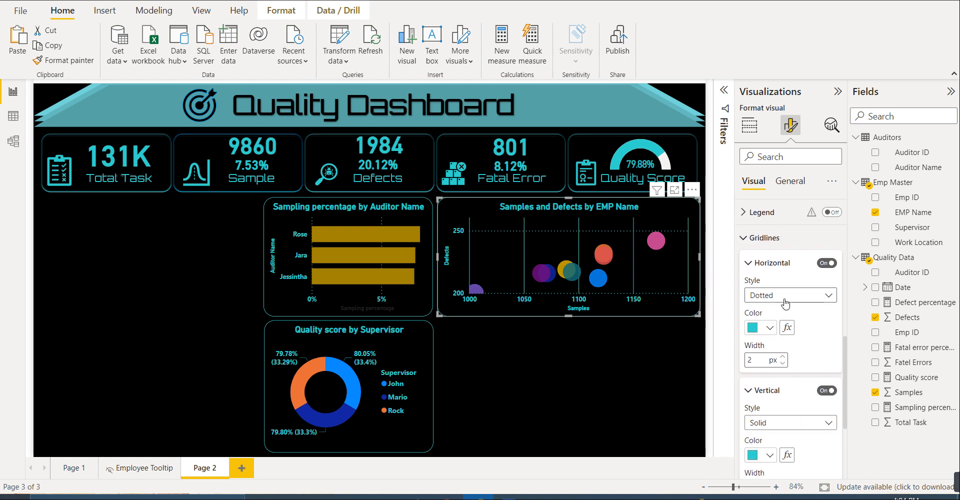
click(785, 296)
click(770, 325)
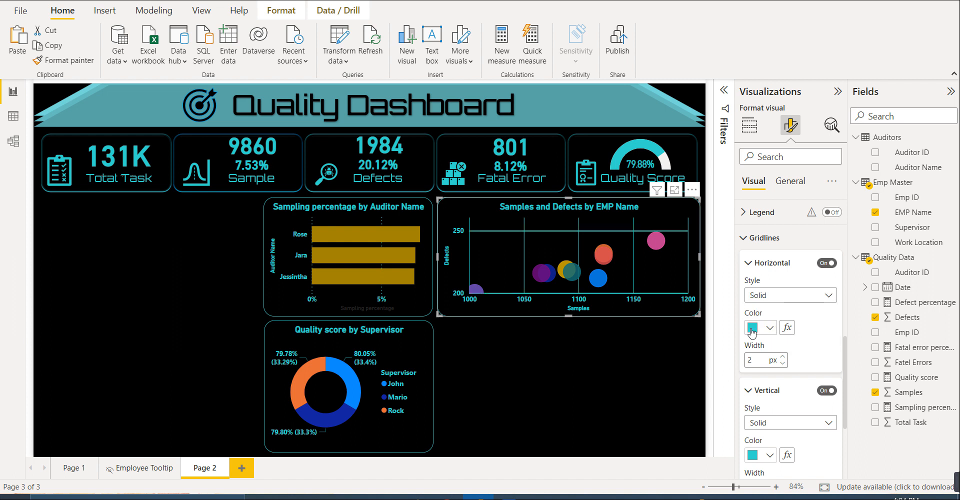
click(651, 359)
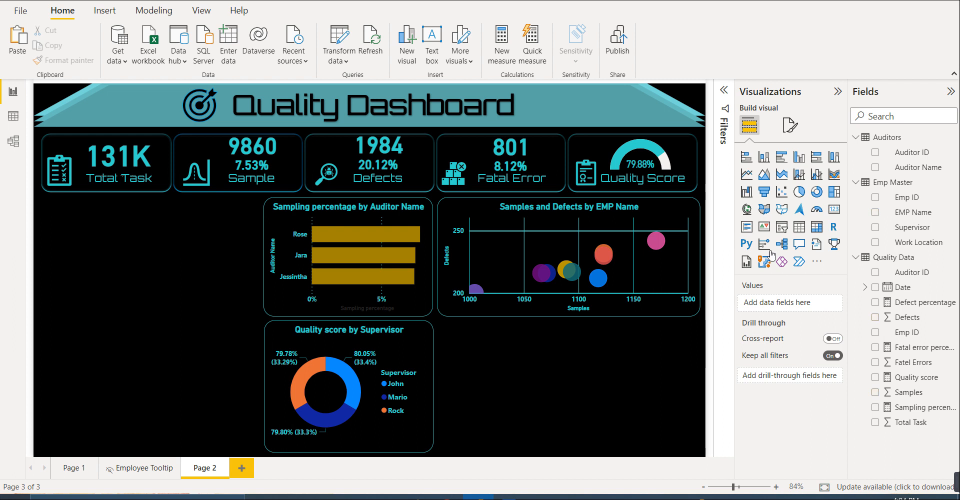
- Add a line chart beneath the scatter chart, beside the donut chart, and widen it to match the scatter chart's width
click(747, 175)
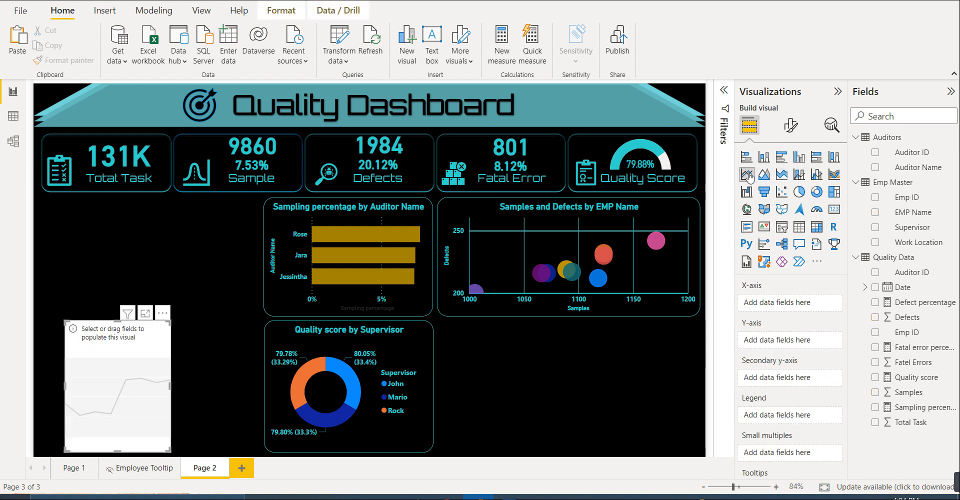
drag(175, 362, 508, 357)
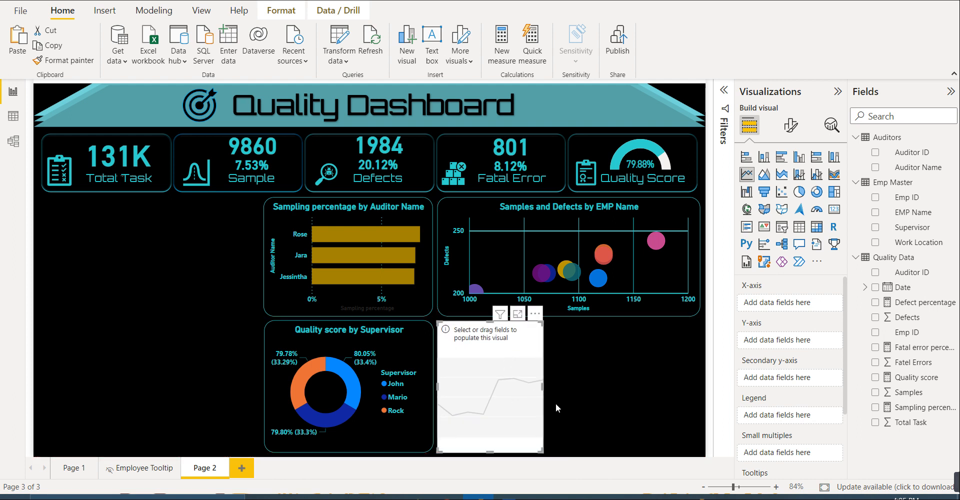
drag(541, 386, 699, 395)
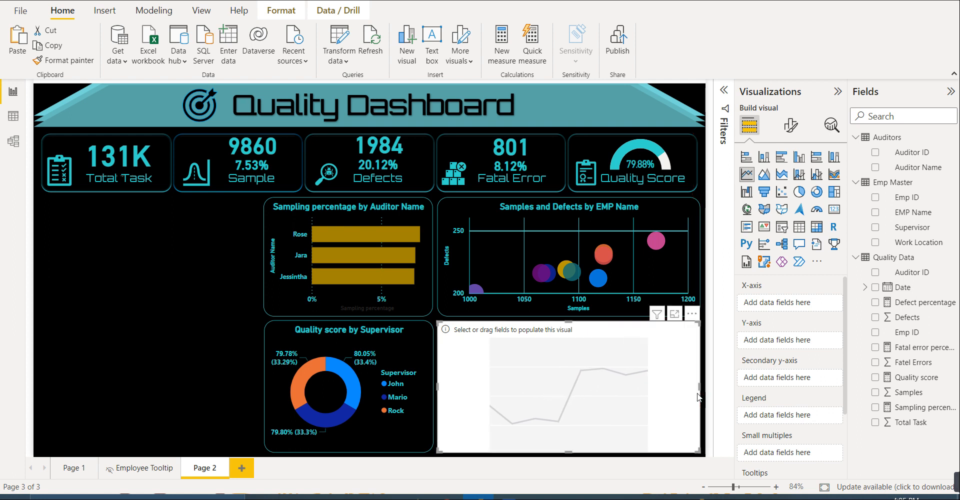
click(185, 368)
click(547, 380)
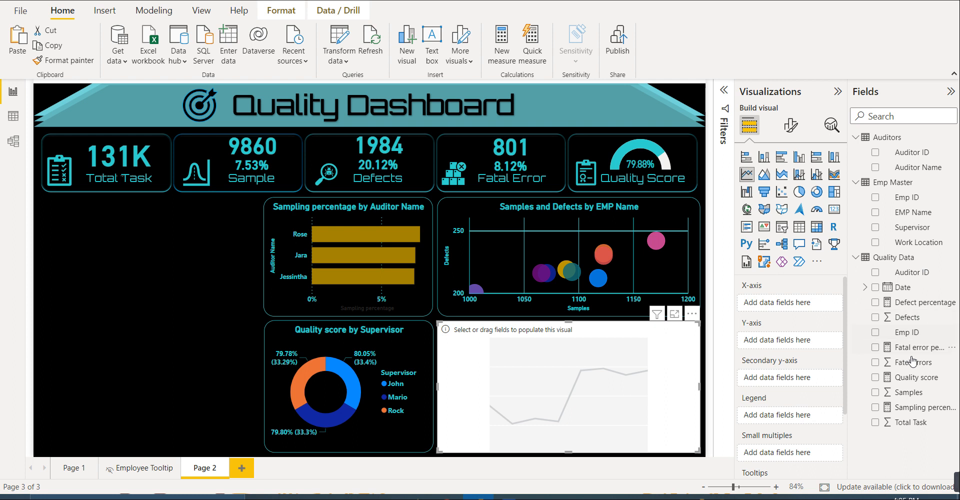
- Plot Fatel Errors on the line chart's Y-axis by Month from the Date Hierarchy on its X-axis
click(866, 288)
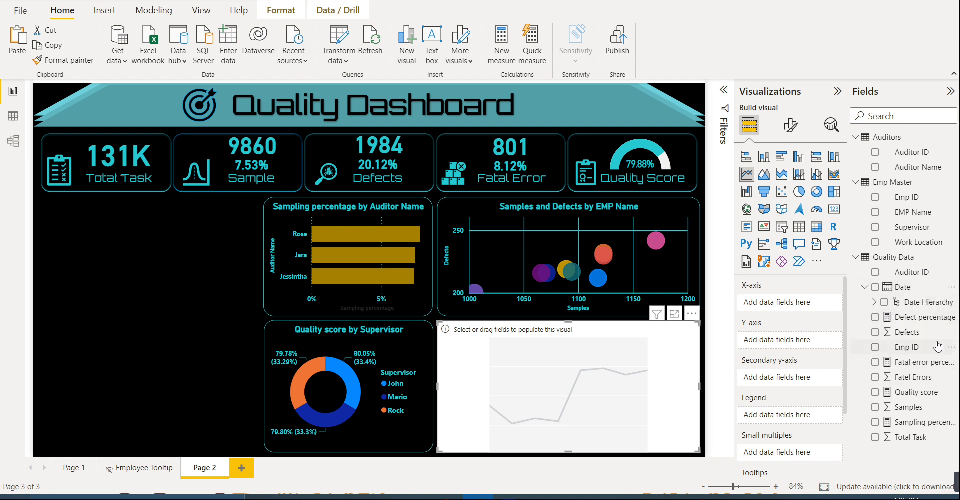
click(873, 302)
drag(915, 353, 817, 306)
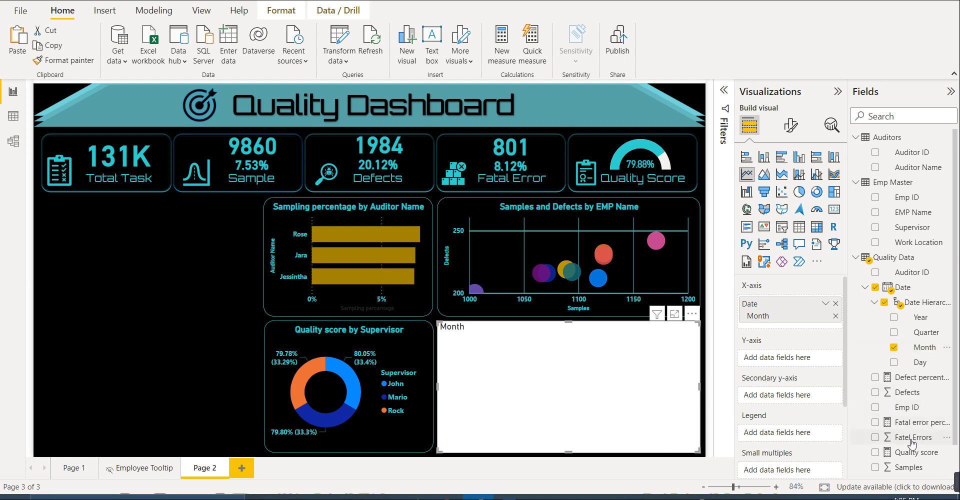
drag(913, 441, 813, 361)
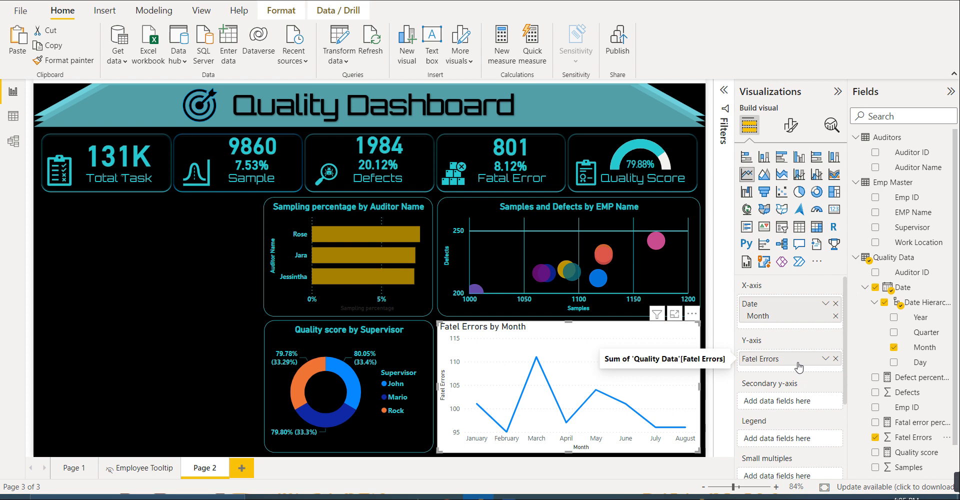
- Copy the scatter chart's formatting to the Fatel Errors by Month chart and convert it to an area chart
click(492, 299)
click(69, 62)
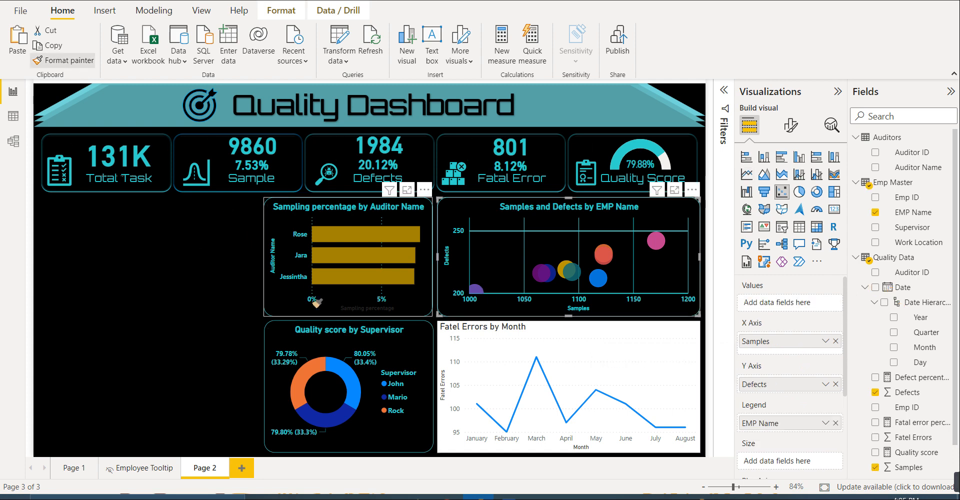
click(447, 415)
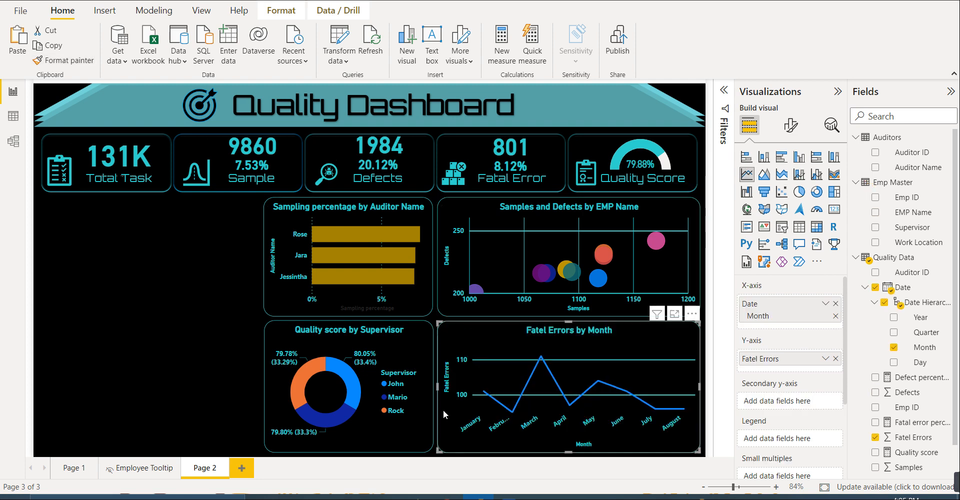
click(770, 172)
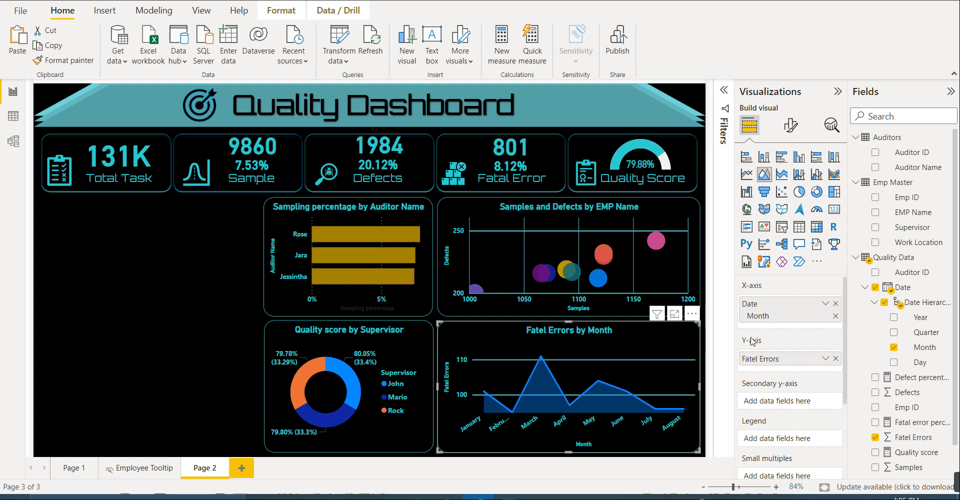
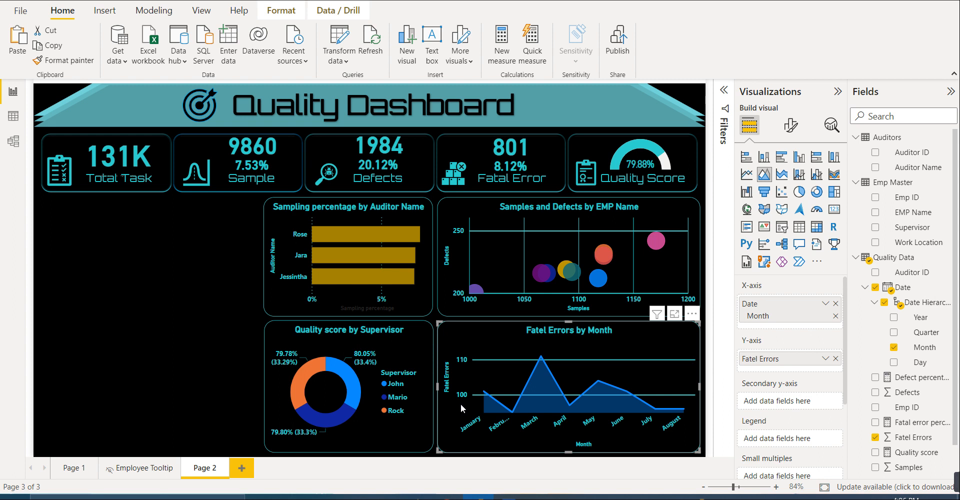
click(201, 367)
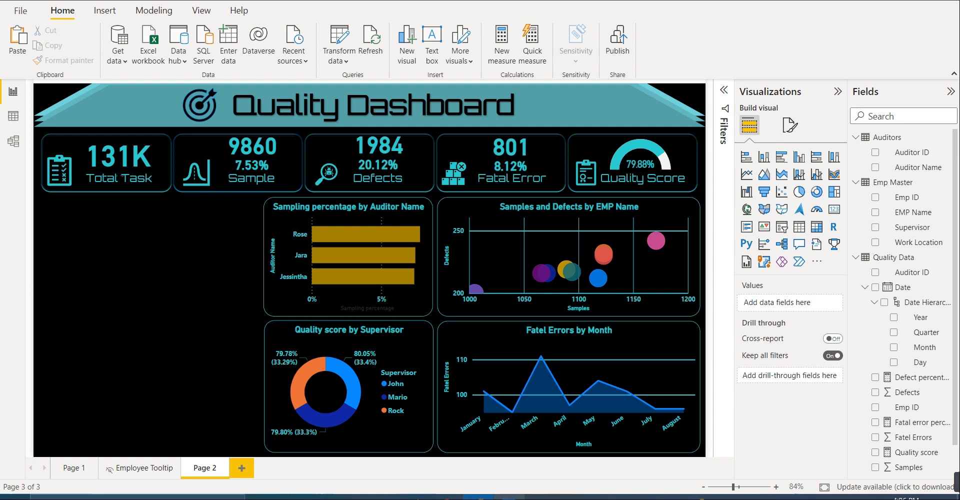
mouse_move(508, 497)
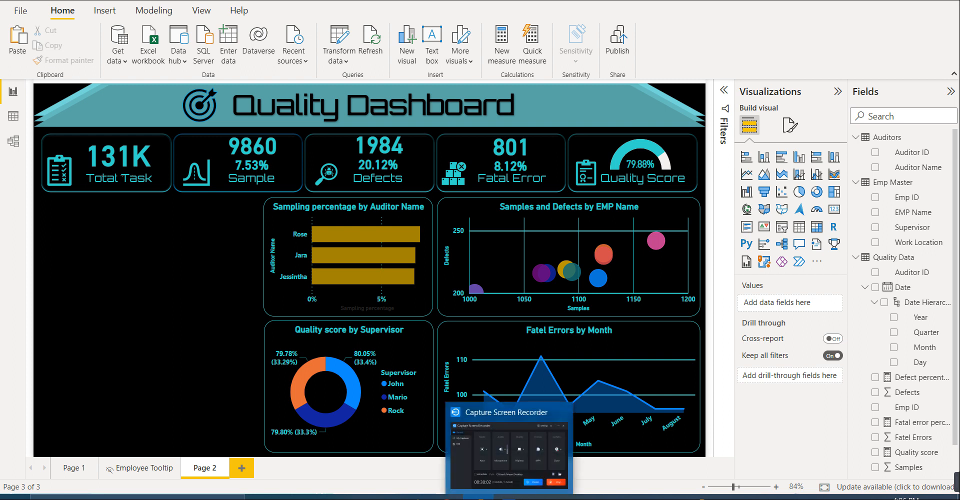
click(509, 497)
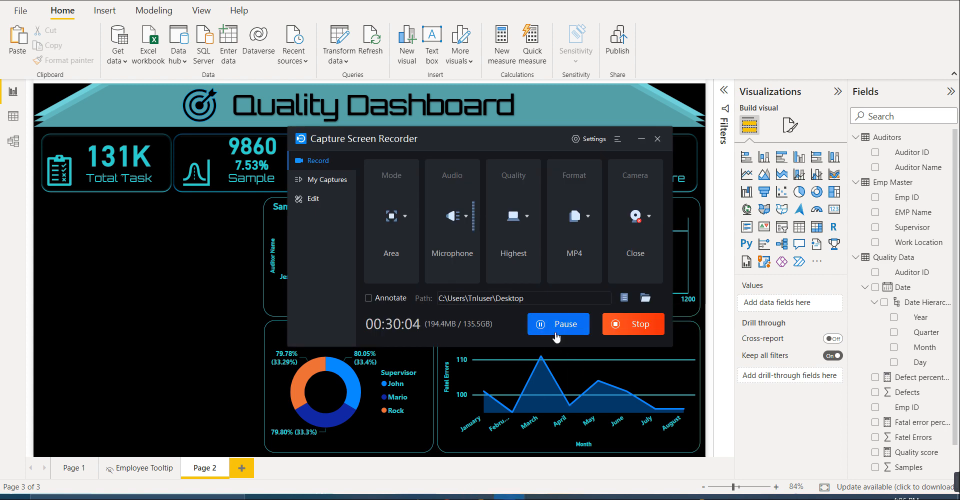
click(640, 140)
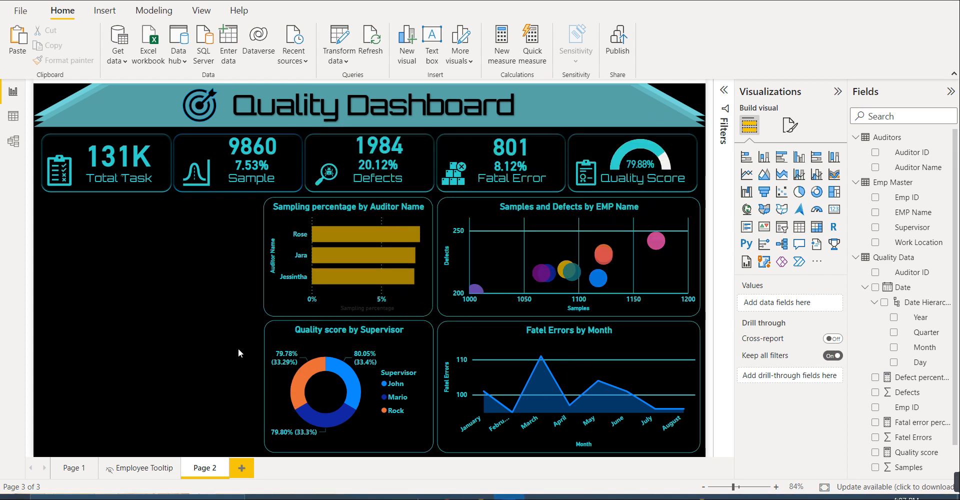
- Add a filled map and stretch it to fill the empty area beside the bar and donut charts
click(764, 214)
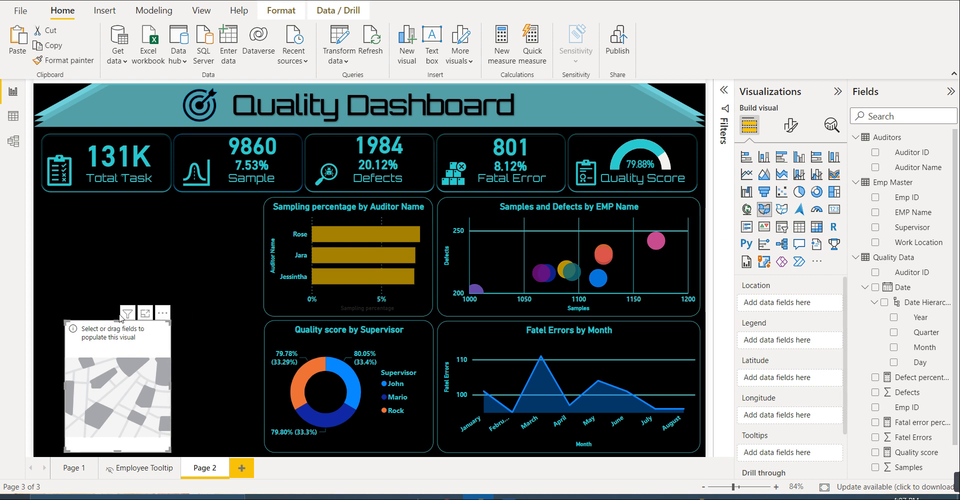
drag(119, 322, 126, 199)
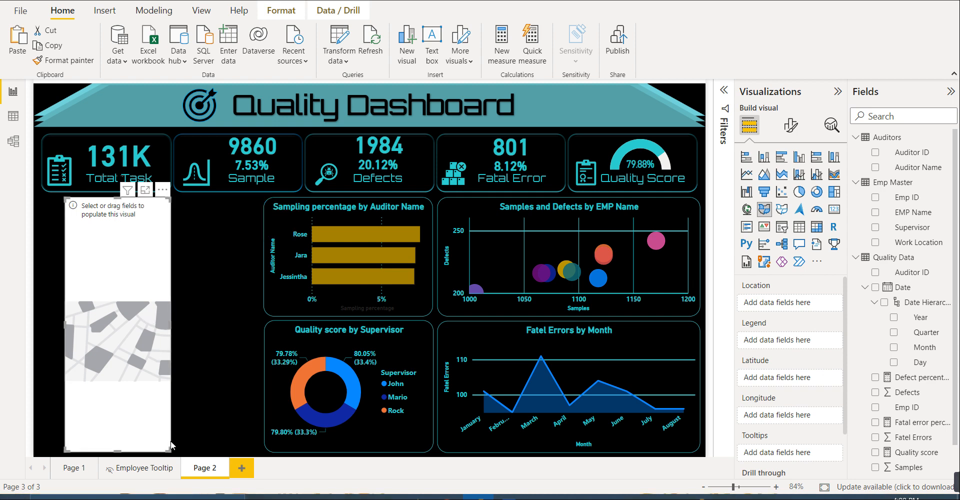
drag(65, 326, 39, 322)
drag(170, 324, 259, 346)
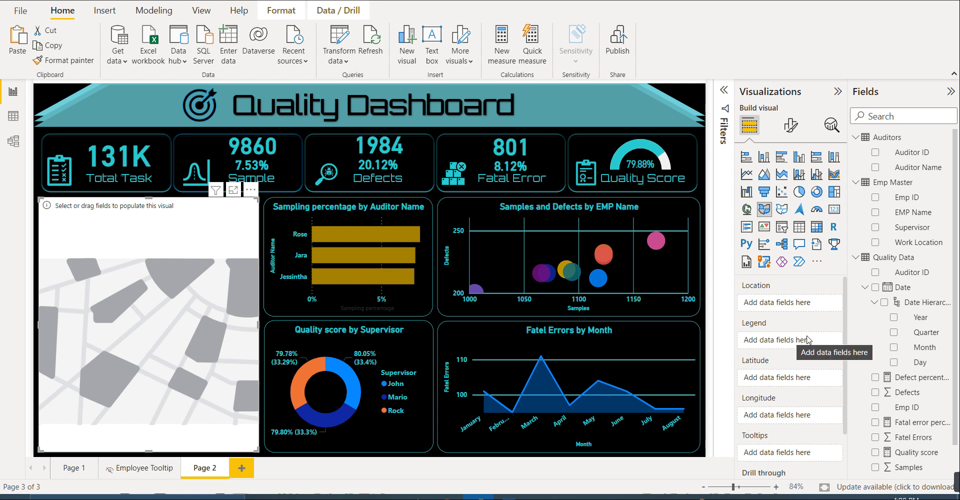
- Assign Work Location from Emp Master as the filled map's Location field
scroll(900, 422, down, 1)
drag(907, 421, 795, 345)
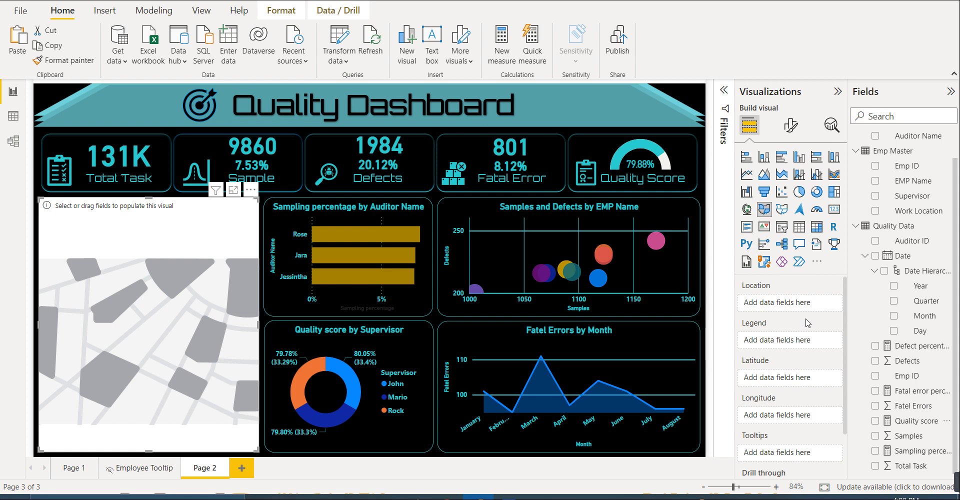
drag(918, 211, 803, 305)
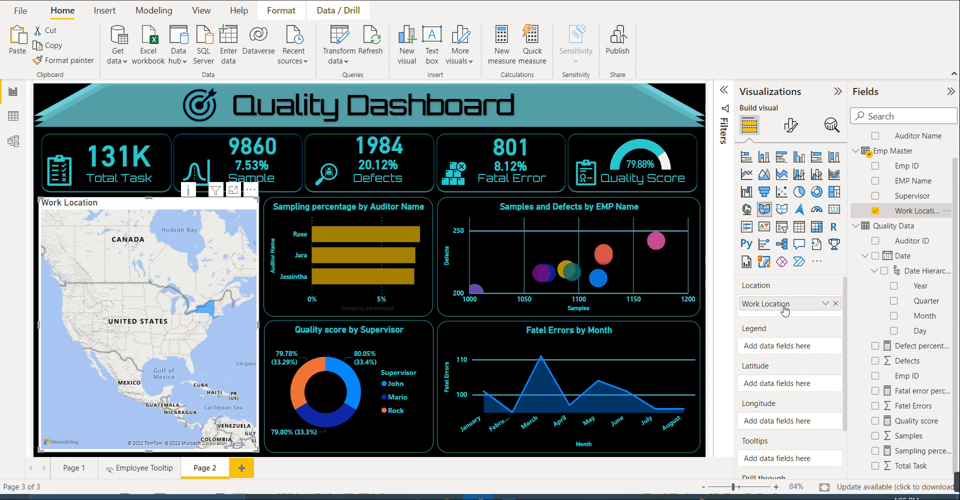
- Try the Work Location map as a shape map, then return it to a filled map
click(783, 213)
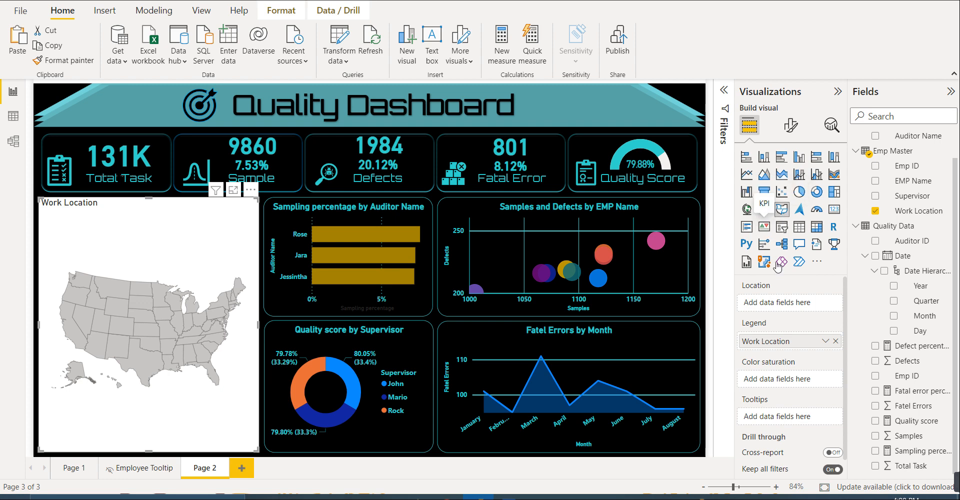
click(764, 209)
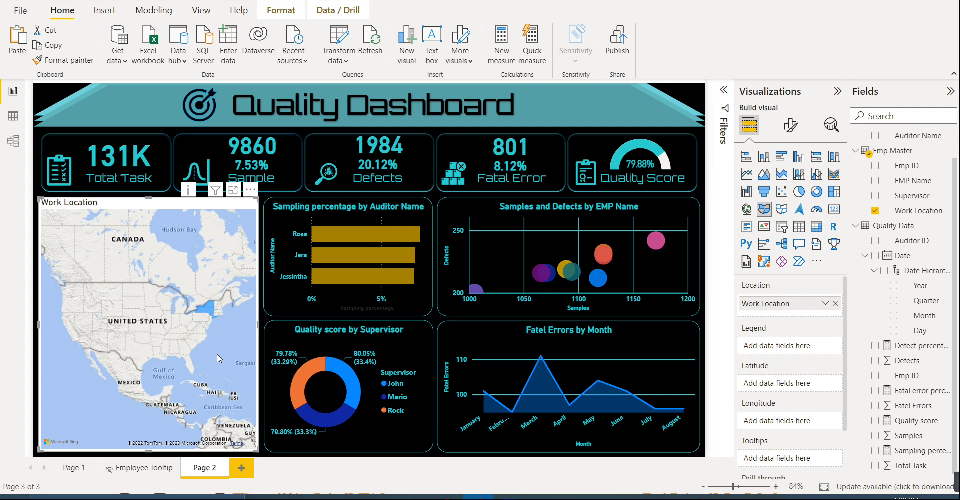
scroll(203, 350, up, 3)
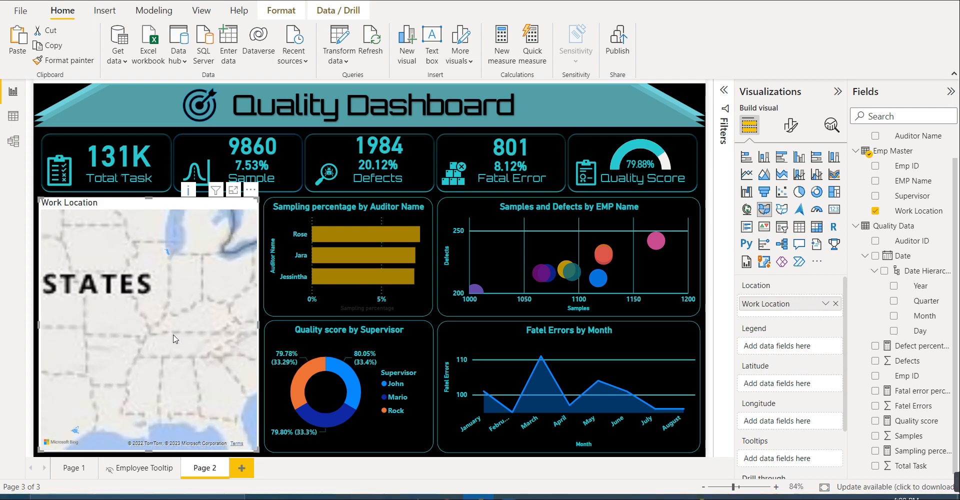
scroll(174, 339, down, 3)
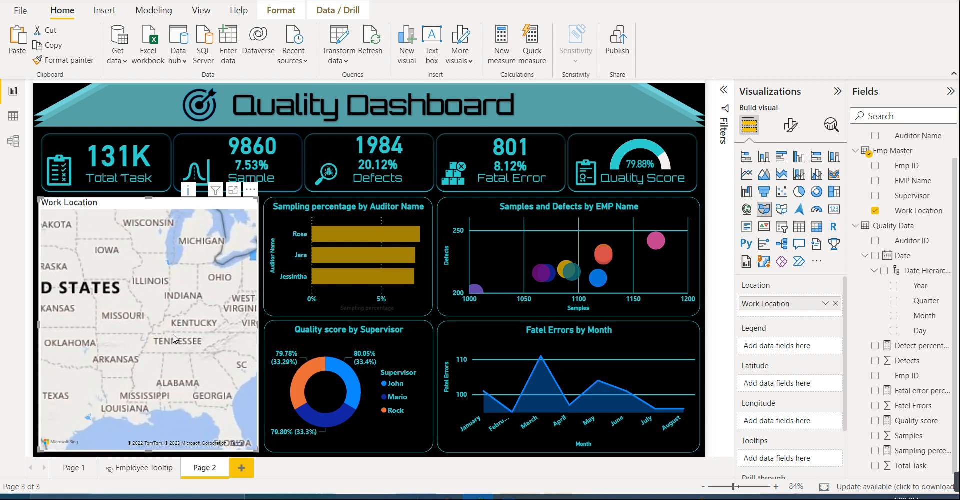
scroll(174, 339, down, 2)
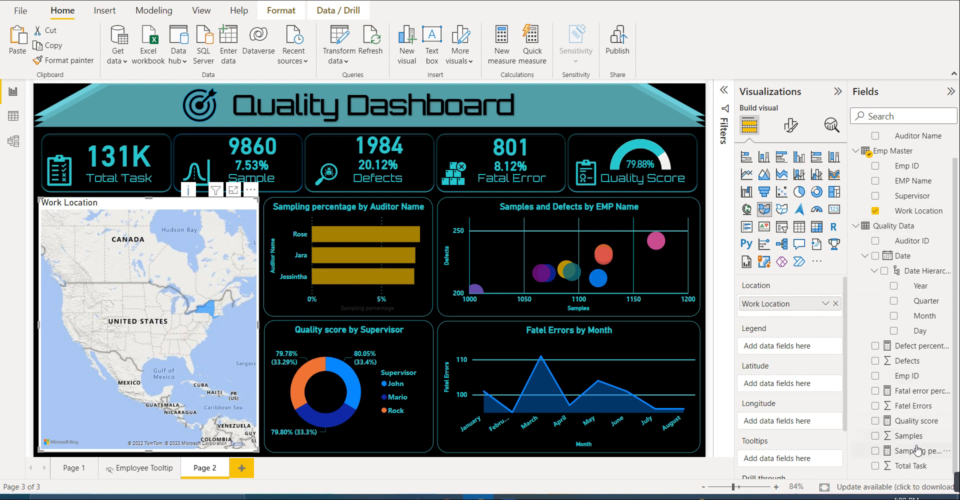
- Try to add the Quality score measure to the Work Location map's Legend
click(916, 428)
drag(916, 428, 814, 360)
drag(912, 424, 793, 353)
mouse_move(904, 424)
mouse_down()
mouse_move(827, 407)
mouse_move(805, 387)
mouse_move(798, 417)
mouse_move(800, 439)
mouse_move(802, 430)
mouse_move(834, 427)
mouse_move(896, 444)
mouse_move(908, 424)
mouse_up()
scroll(792, 420, down, 2)
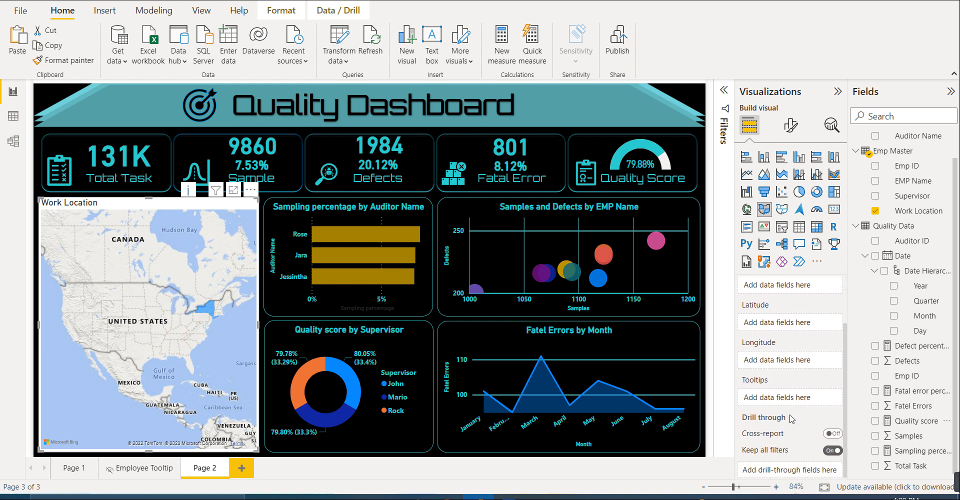
scroll(791, 417, up, 2)
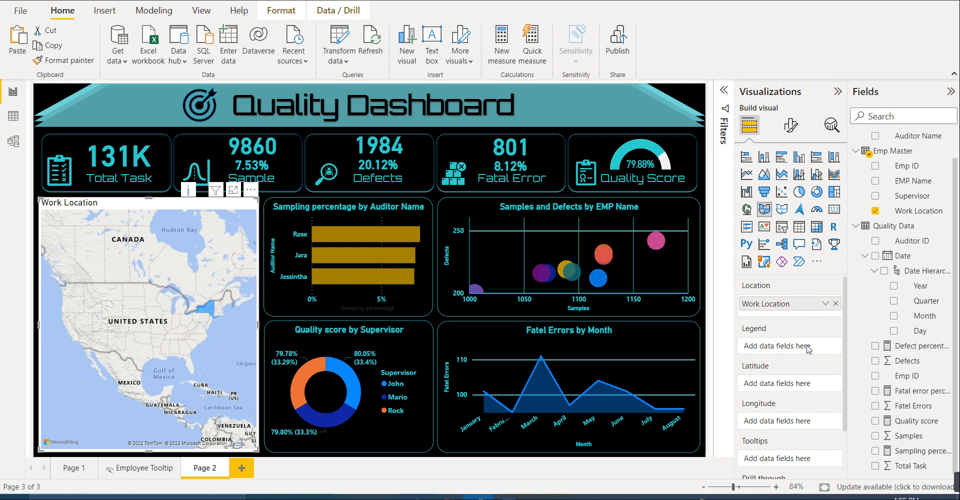
scroll(810, 406, down, 1)
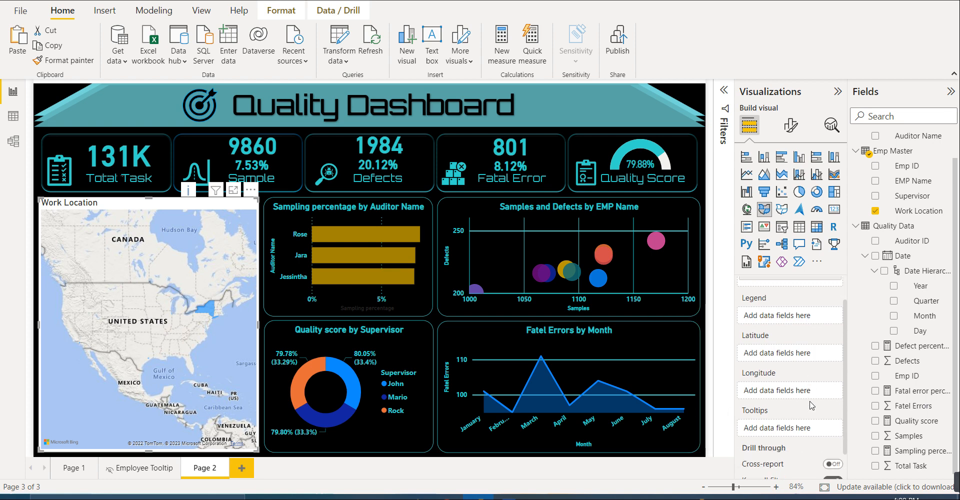
scroll(805, 408, down, 1)
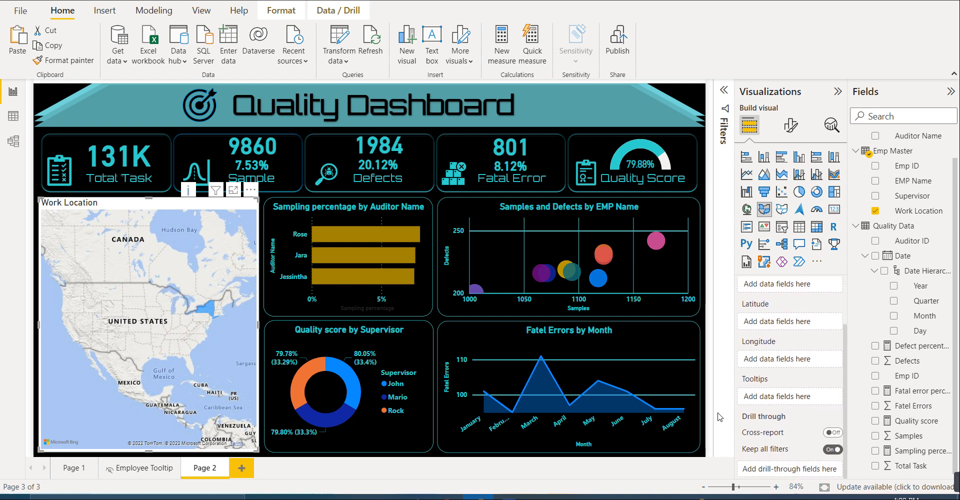
click(517, 497)
click(577, 332)
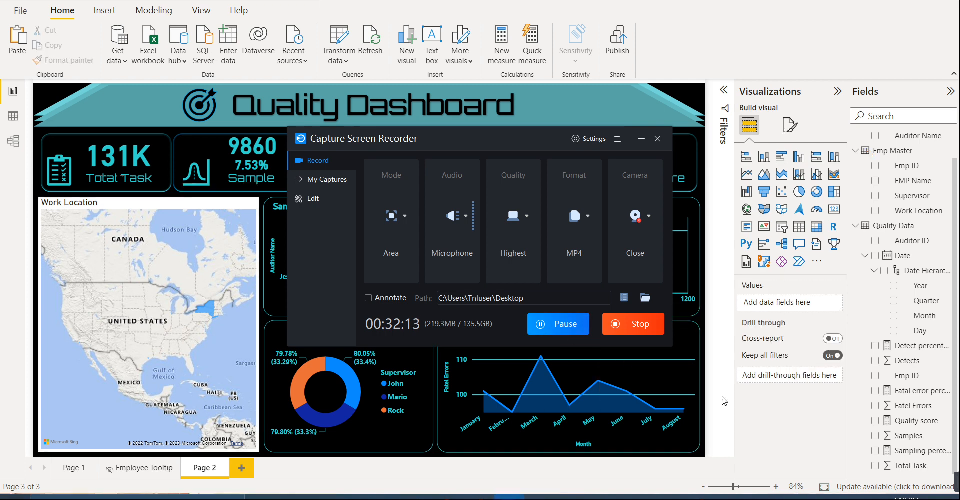
click(754, 412)
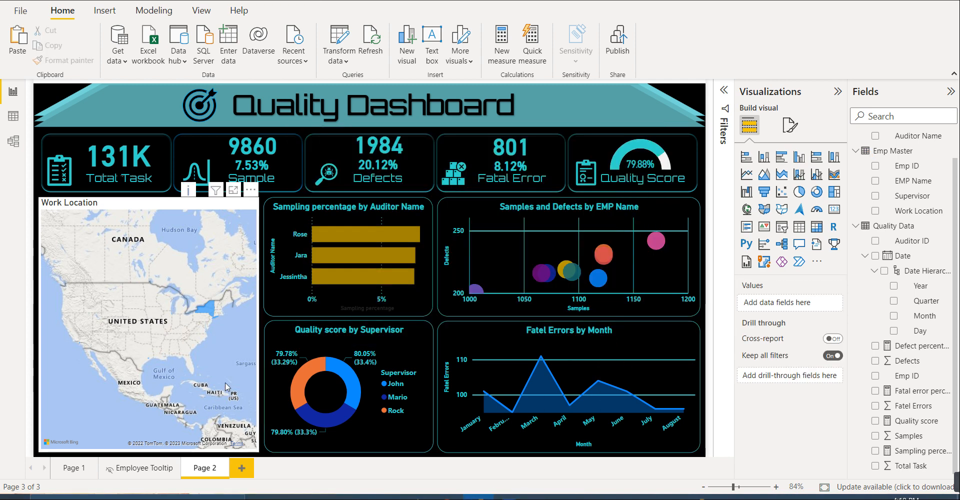
click(509, 497)
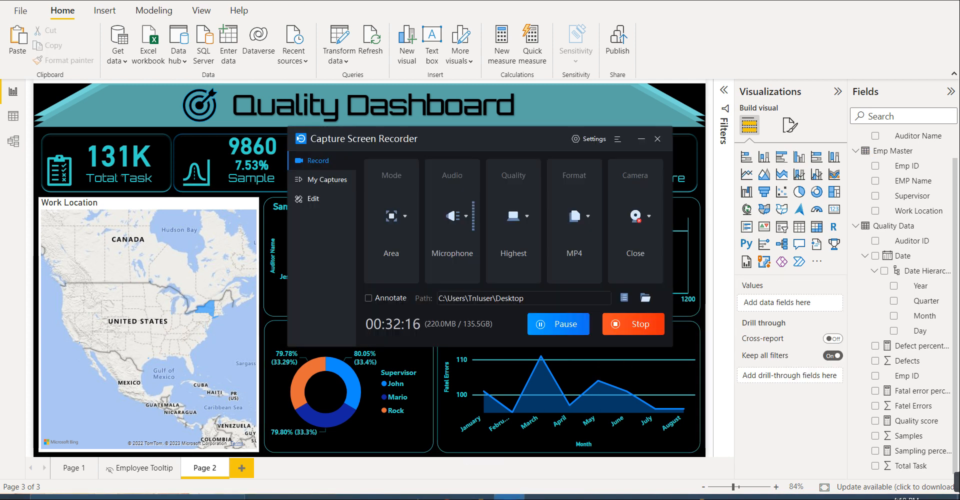
click(247, 338)
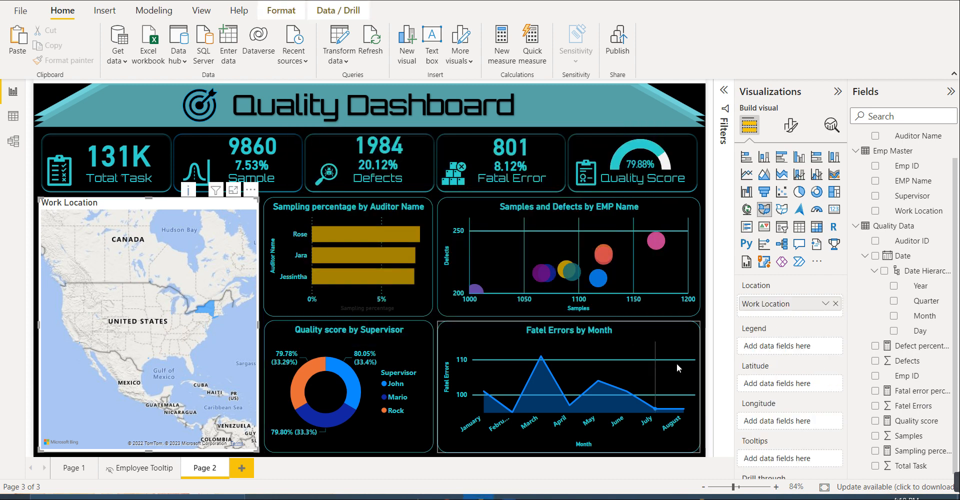
scroll(763, 400, down, 3)
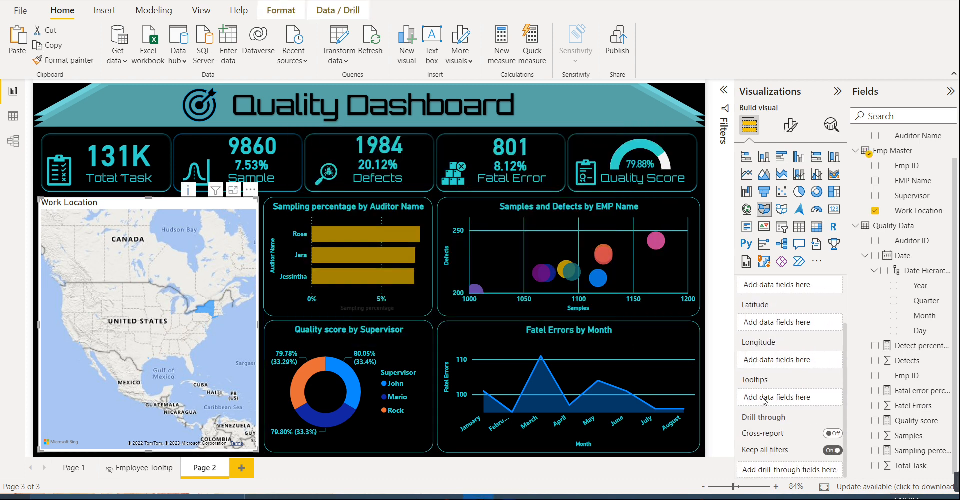
scroll(788, 428, up, 1)
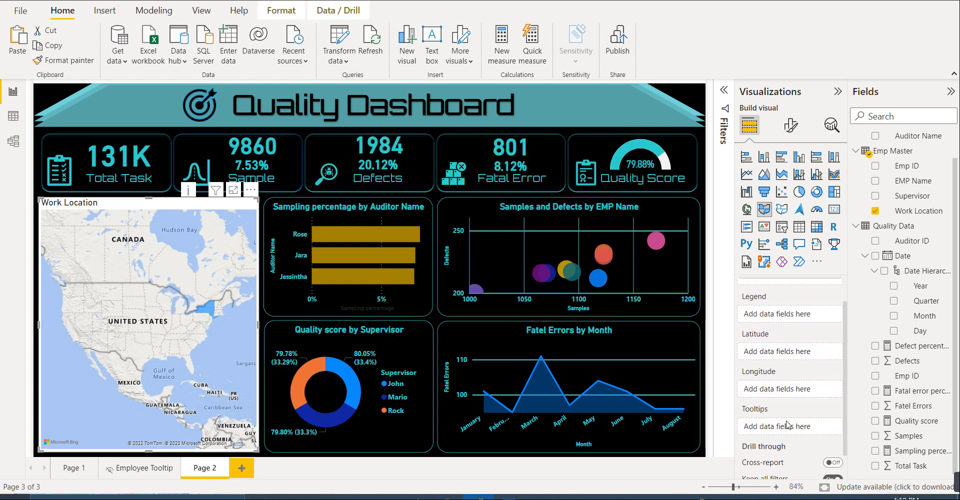
scroll(787, 428, up, 1)
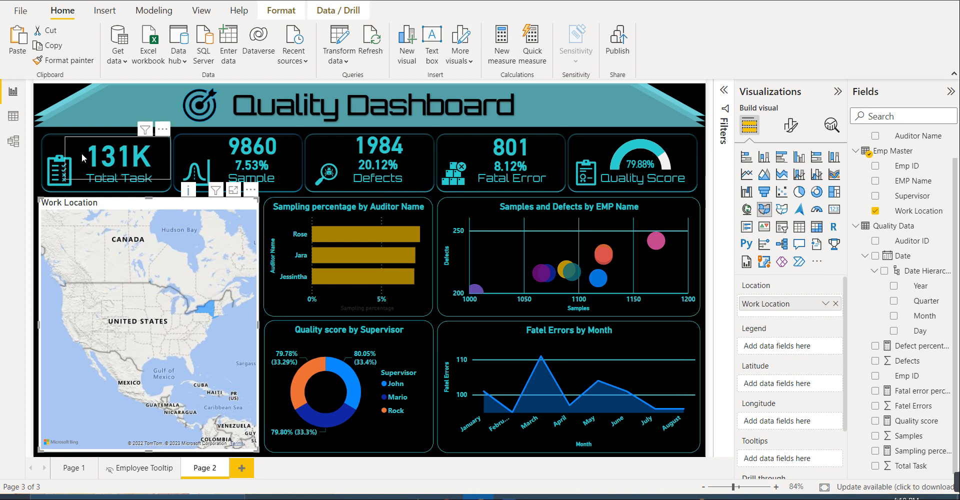
- Copy the scatter chart's formatting to the Work Location map
click(478, 278)
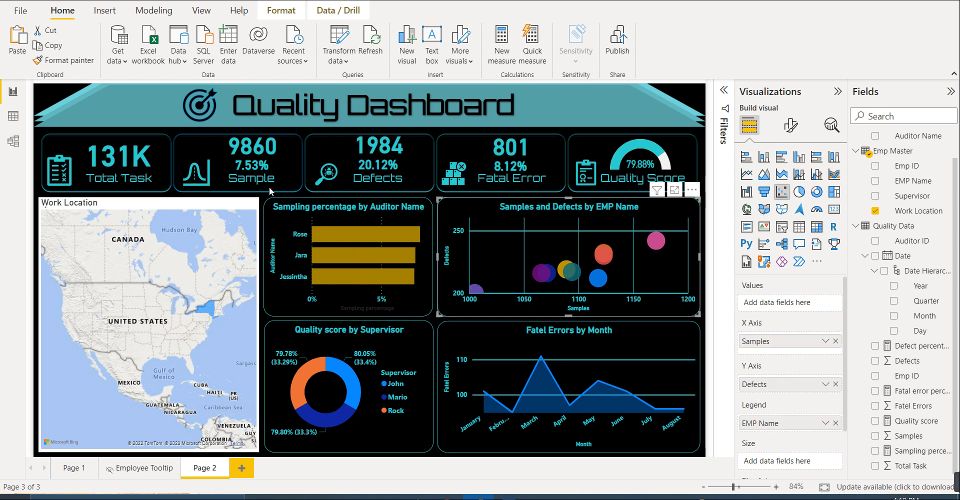
click(64, 60)
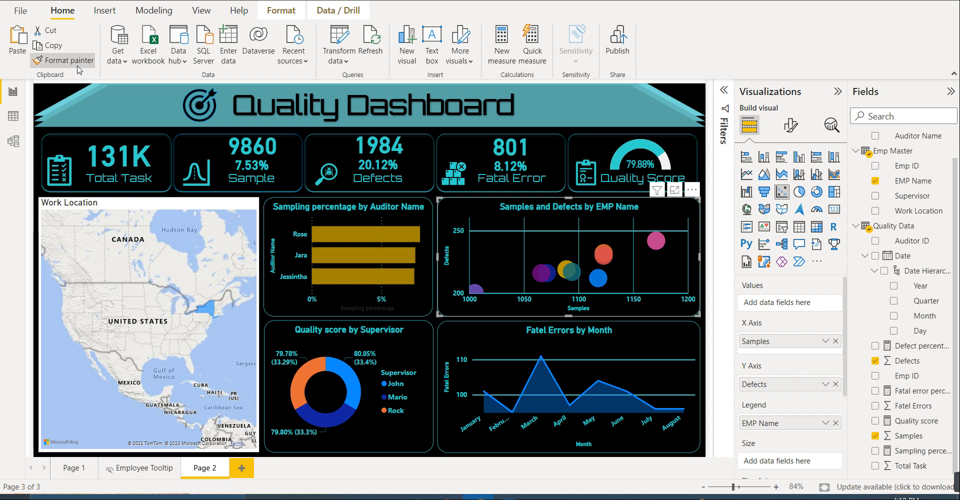
click(85, 248)
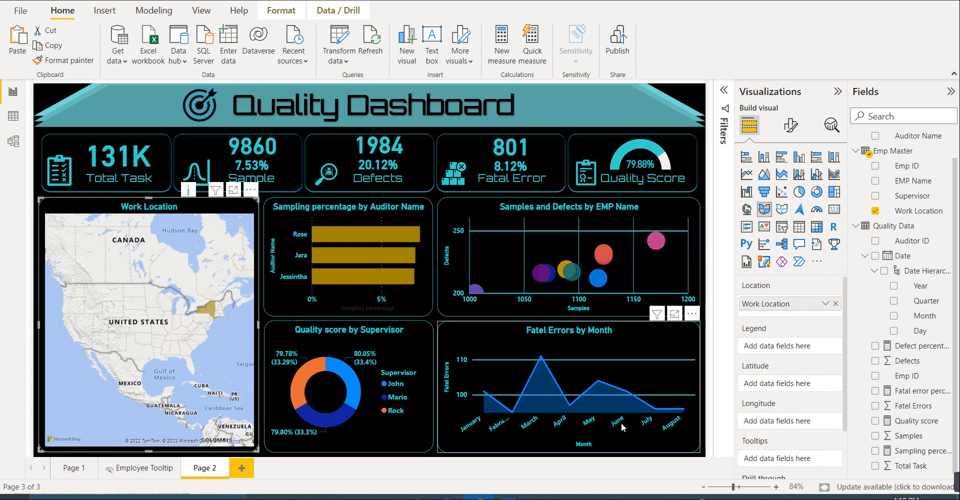
- Set the Work Location map's style to Dark
click(789, 126)
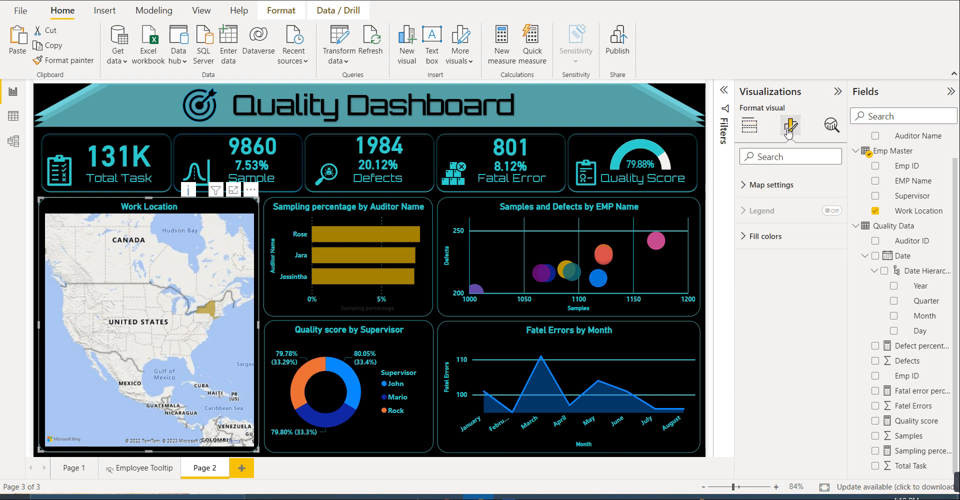
click(772, 211)
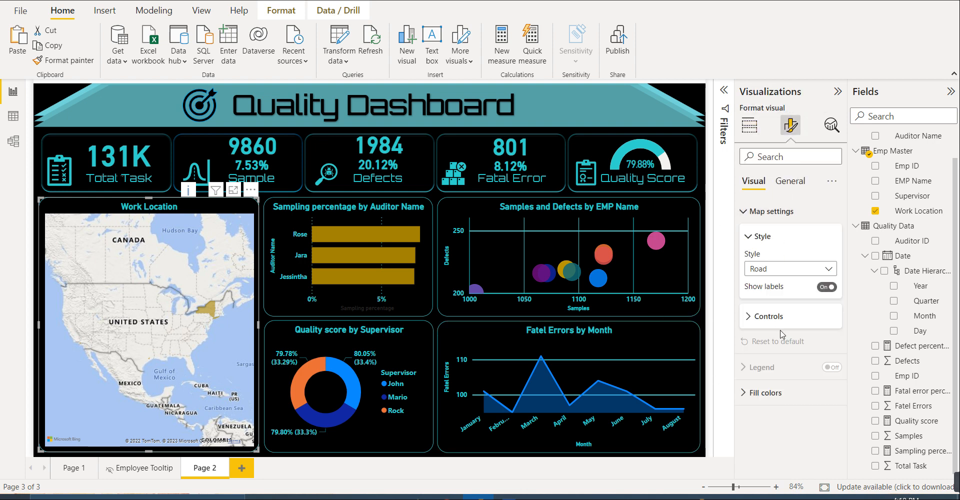
click(776, 270)
click(768, 298)
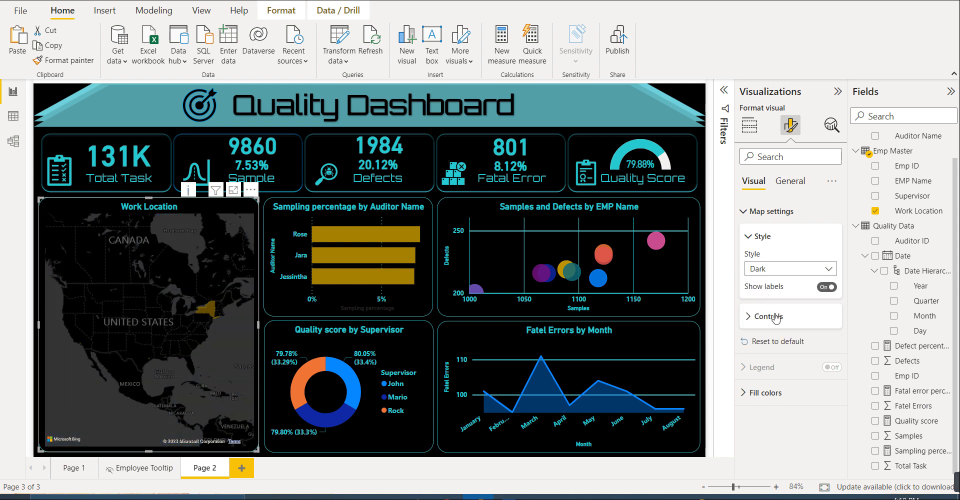
- Change the Work Location map's default fill color to the recently used teal
click(770, 316)
scroll(783, 350, down, 1)
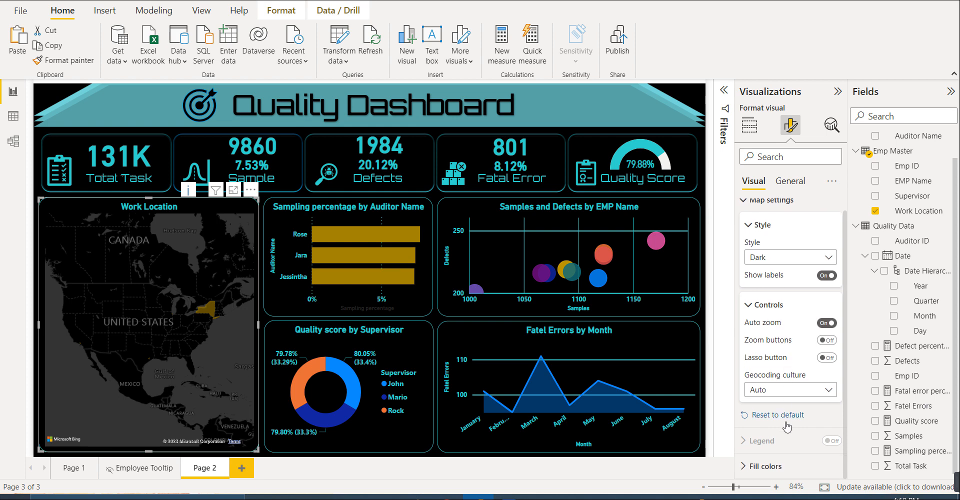
click(783, 467)
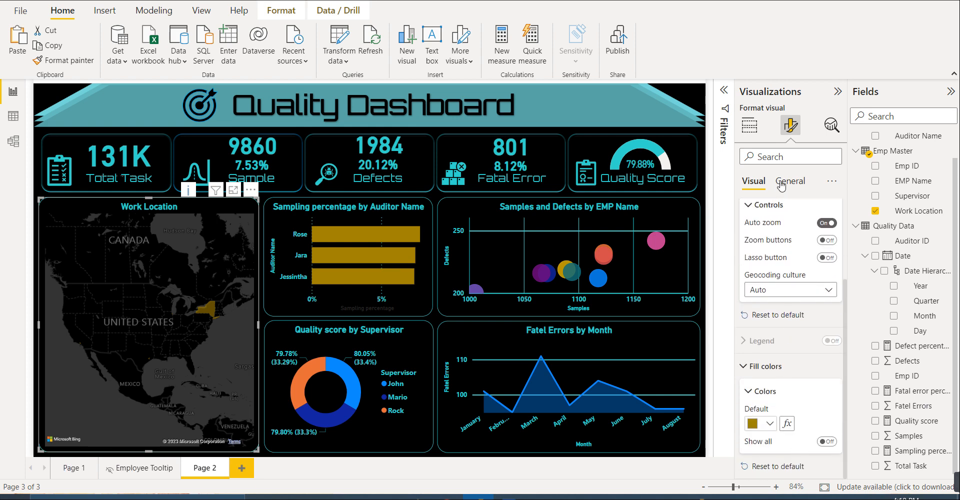
click(769, 424)
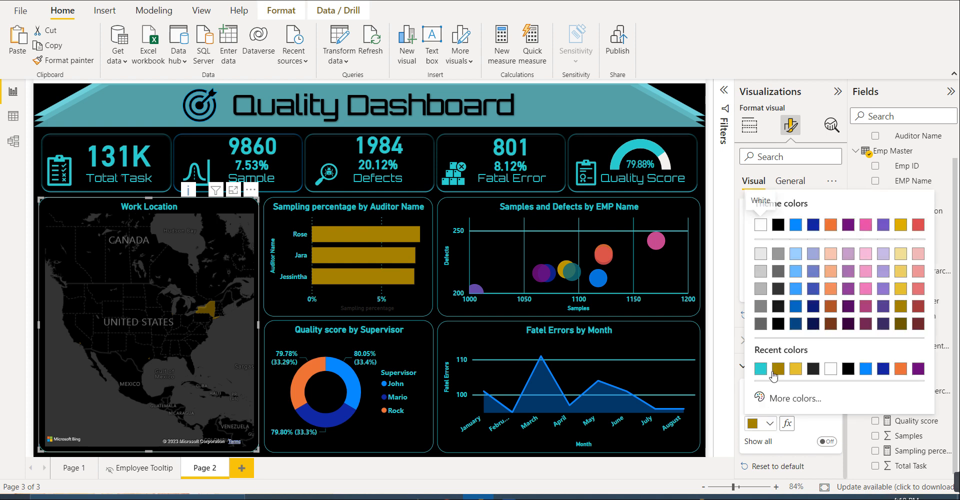
click(759, 370)
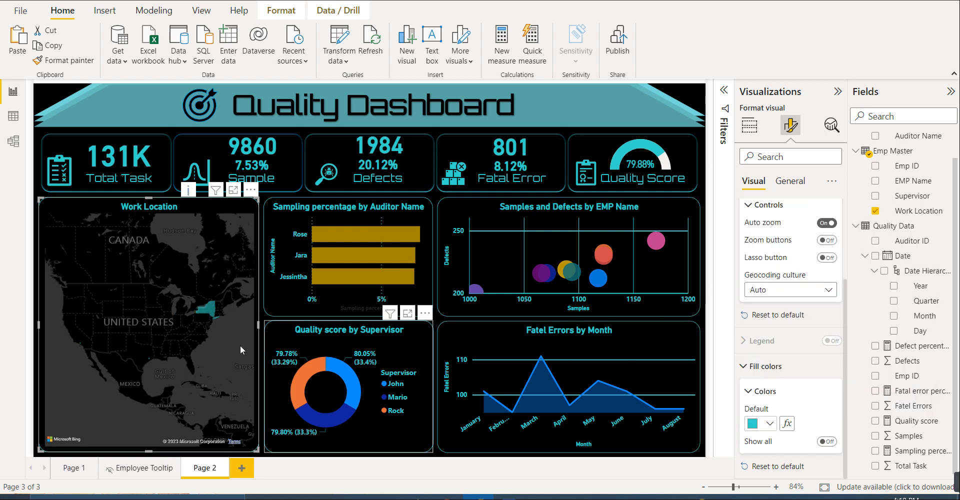
scroll(222, 305, up, 4)
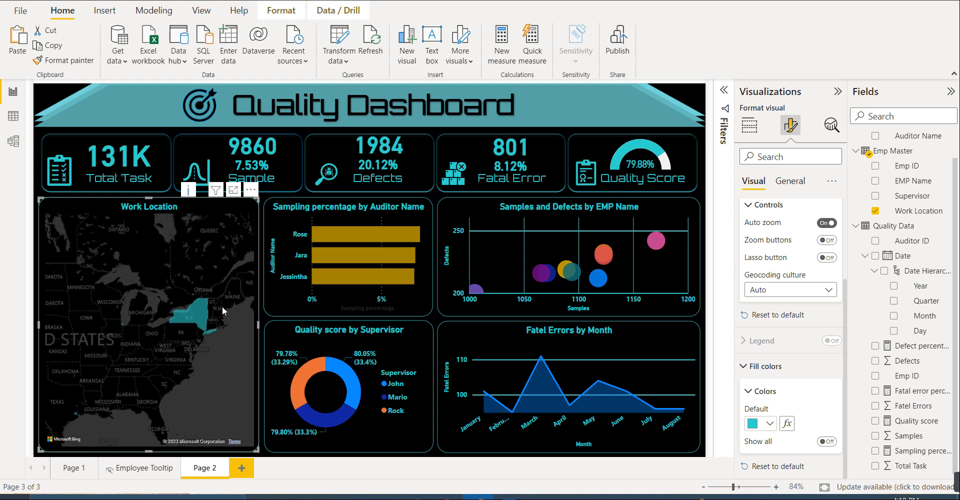
scroll(211, 317, up, 2)
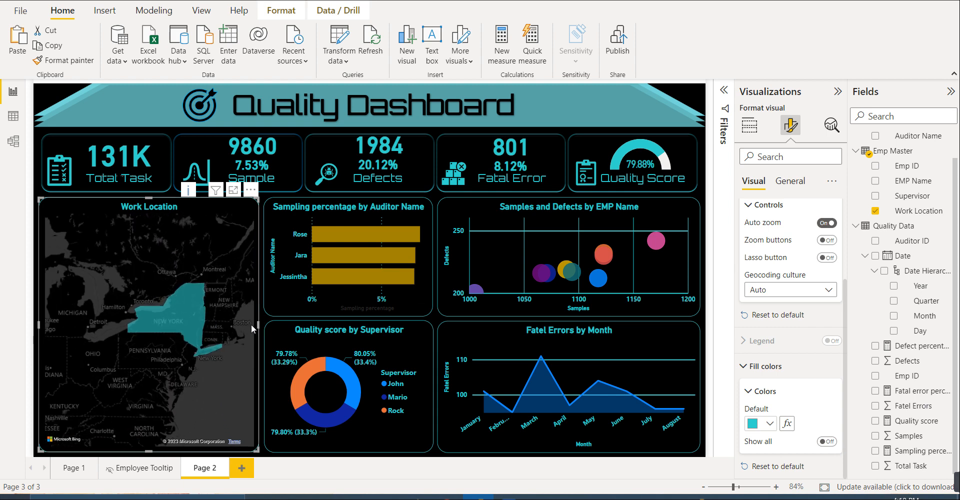
scroll(209, 323, down, 3)
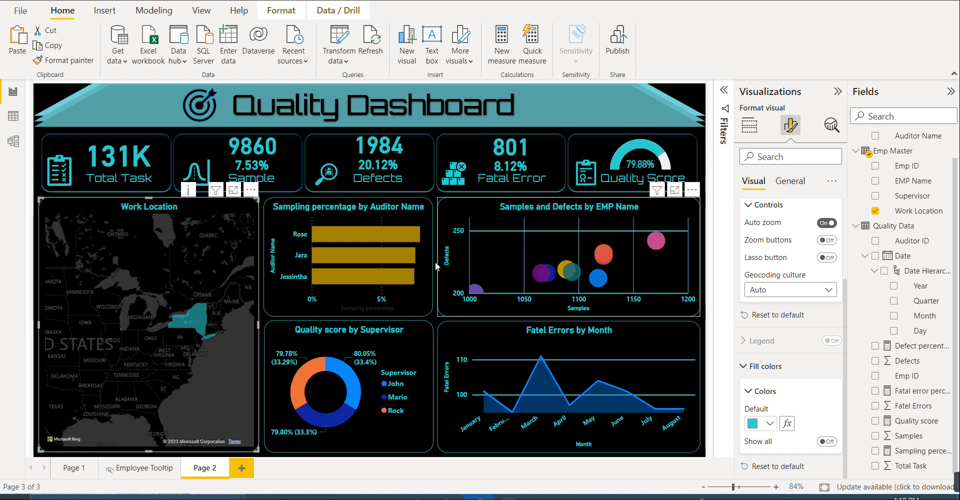
click(699, 137)
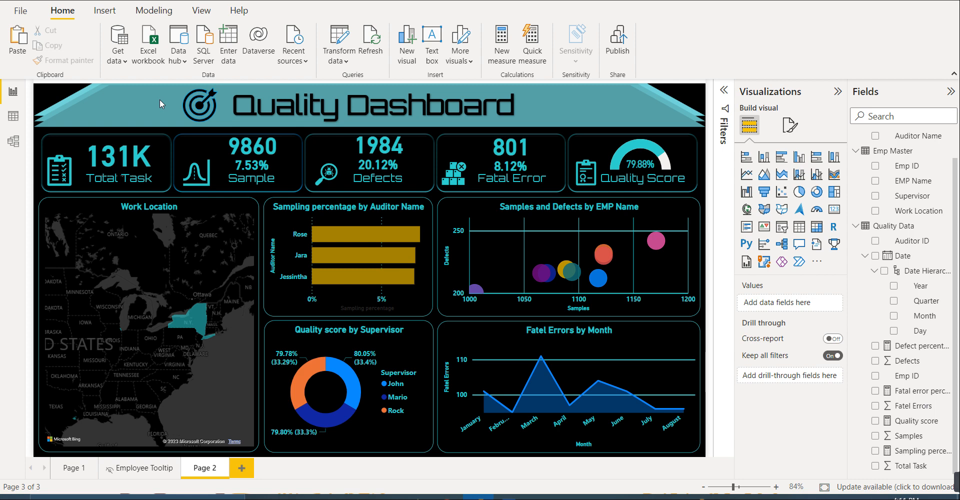
click(509, 496)
click(563, 328)
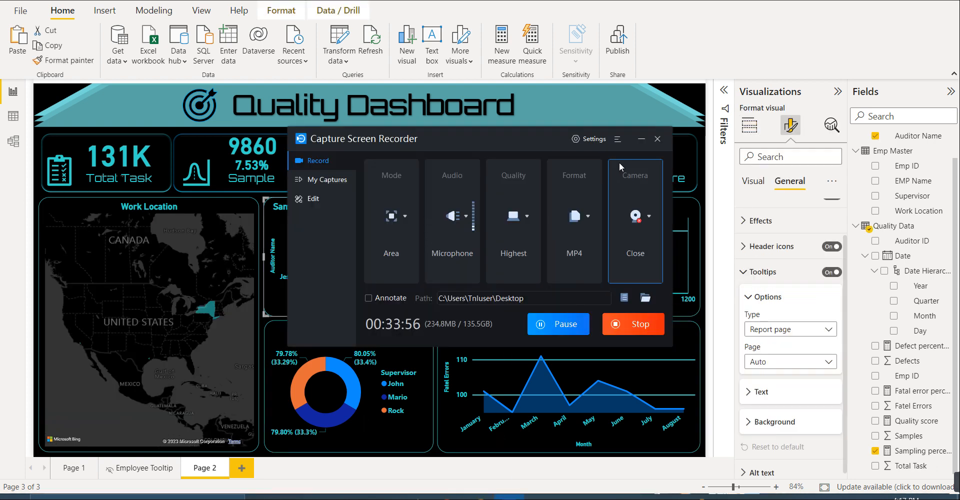
click(639, 140)
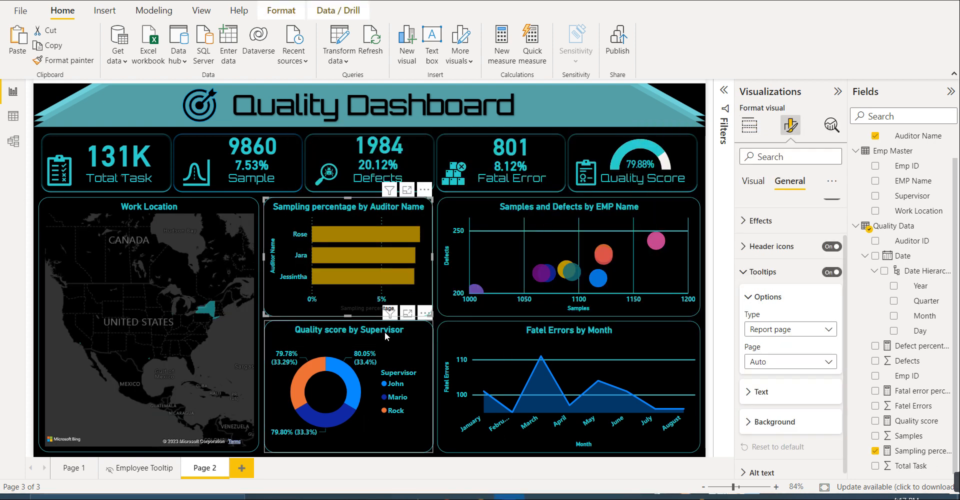
- Review the bar chart on the Employee Tooltip page and return to Page 2
mouse_move(367, 232)
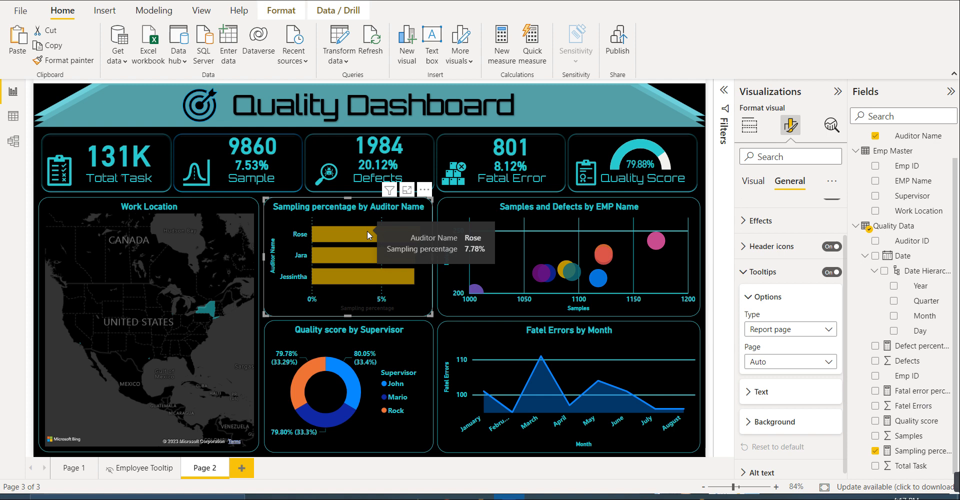
click(144, 468)
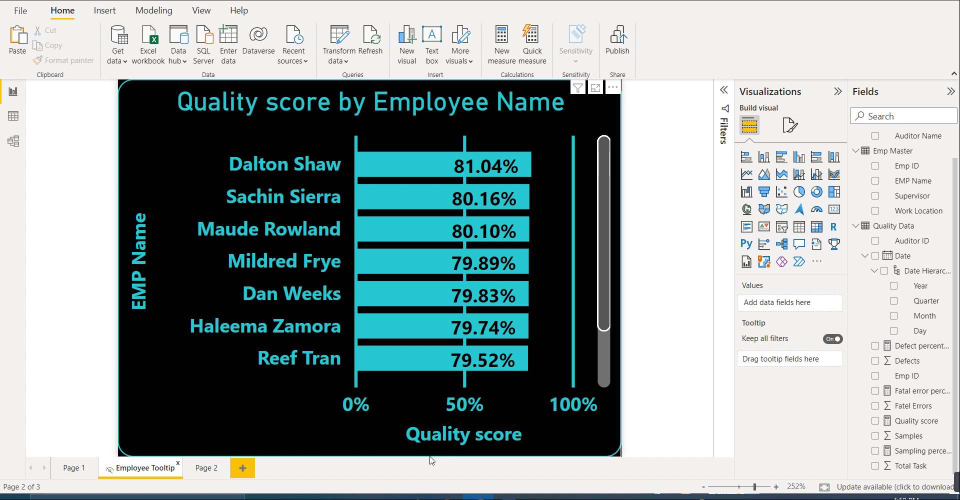
click(209, 468)
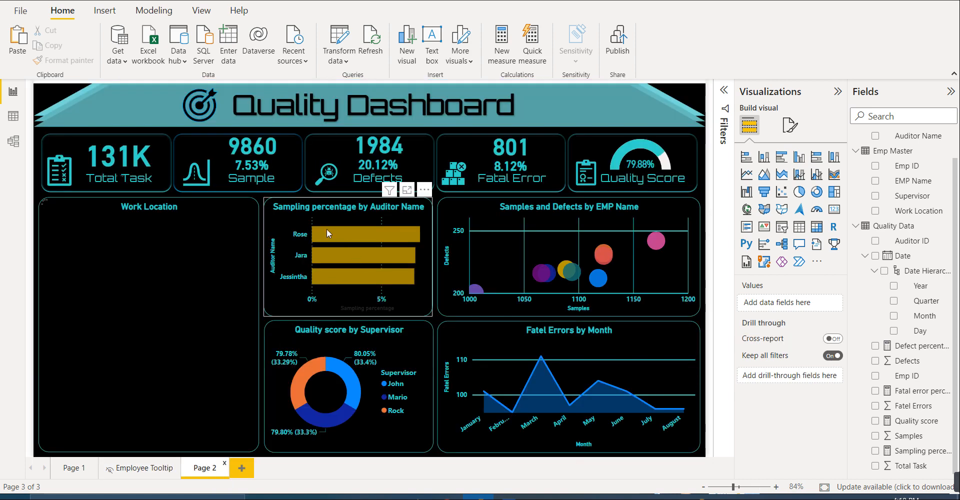
mouse_move(509, 497)
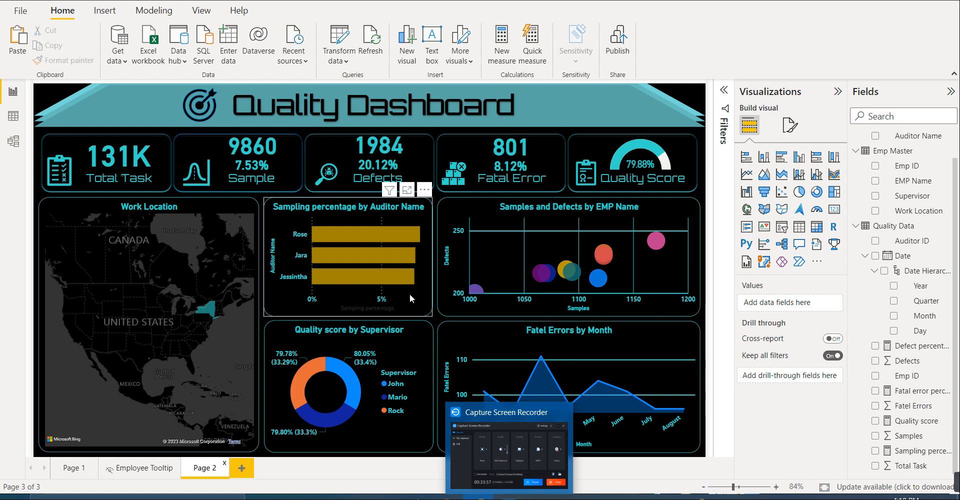
- Change the X-axis title color of the Sampling percentage by Auditor Name bar chart to teal
click(422, 309)
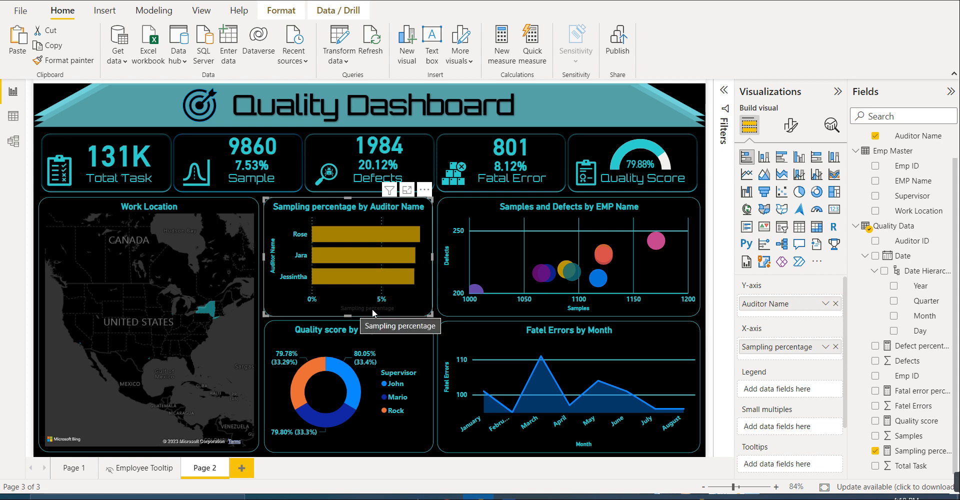
click(790, 125)
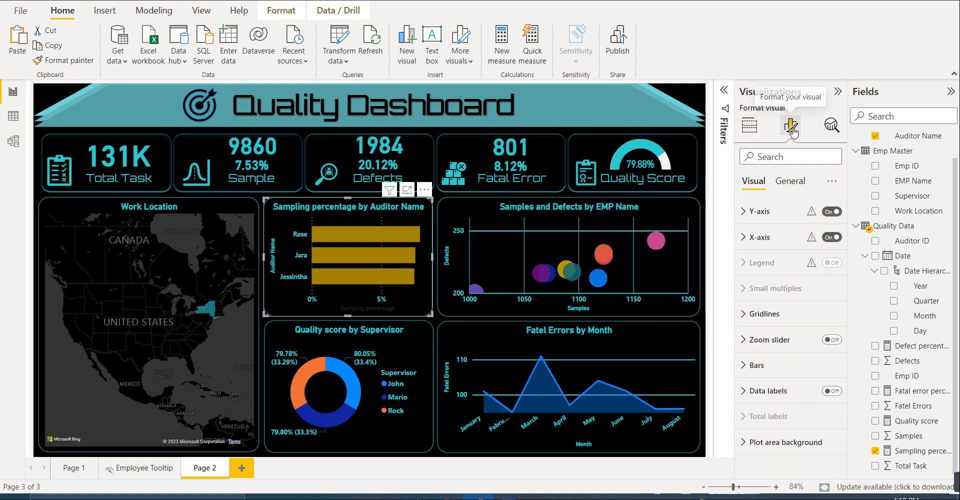
click(760, 212)
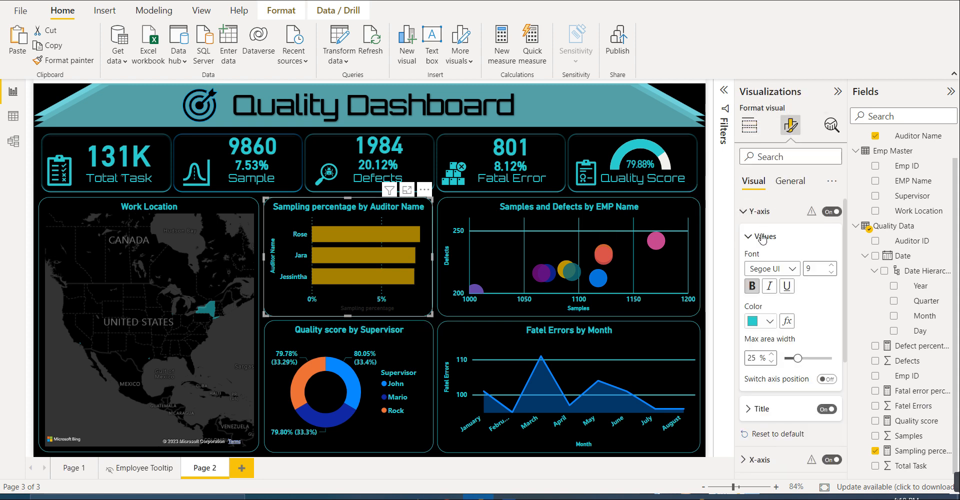
click(760, 214)
click(759, 238)
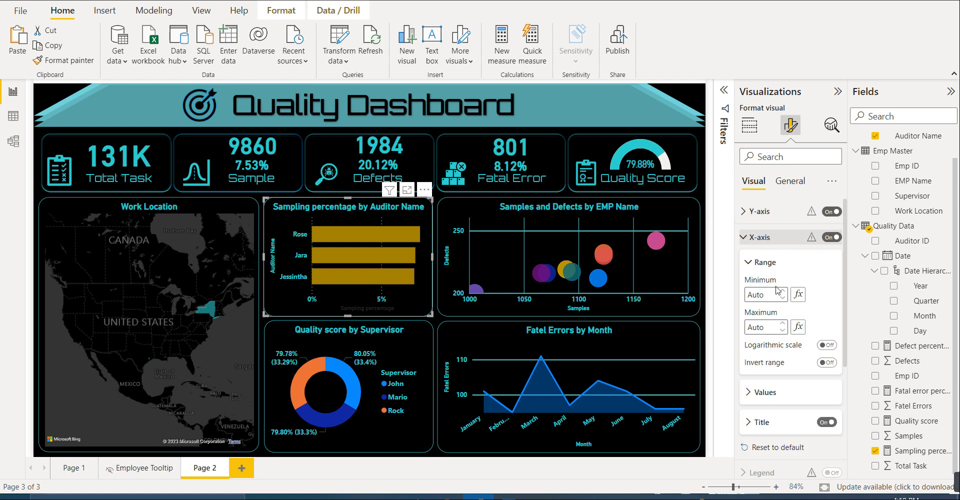
click(768, 422)
scroll(769, 425, down, 2)
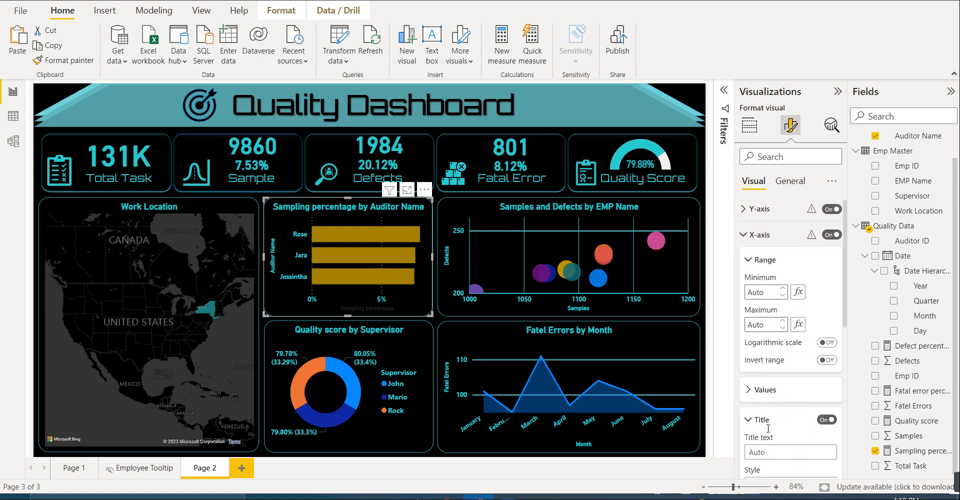
scroll(768, 433, down, 2)
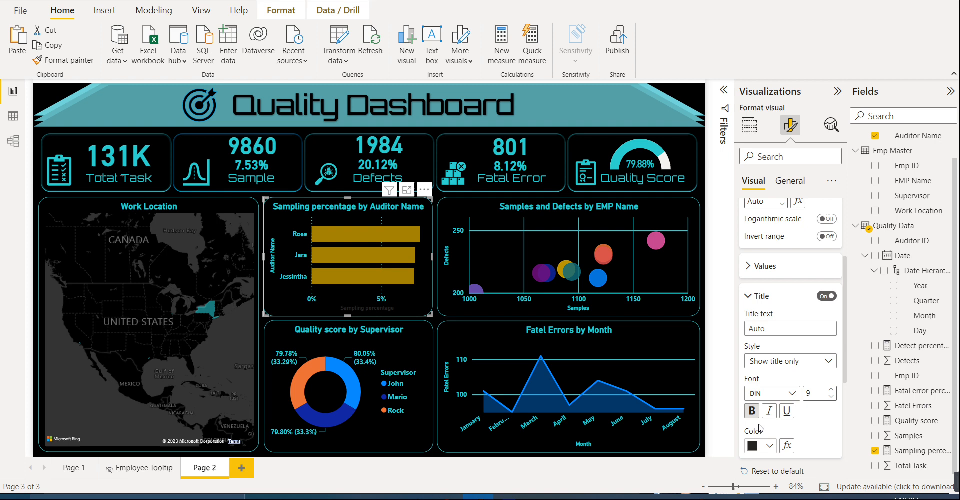
click(771, 446)
click(760, 391)
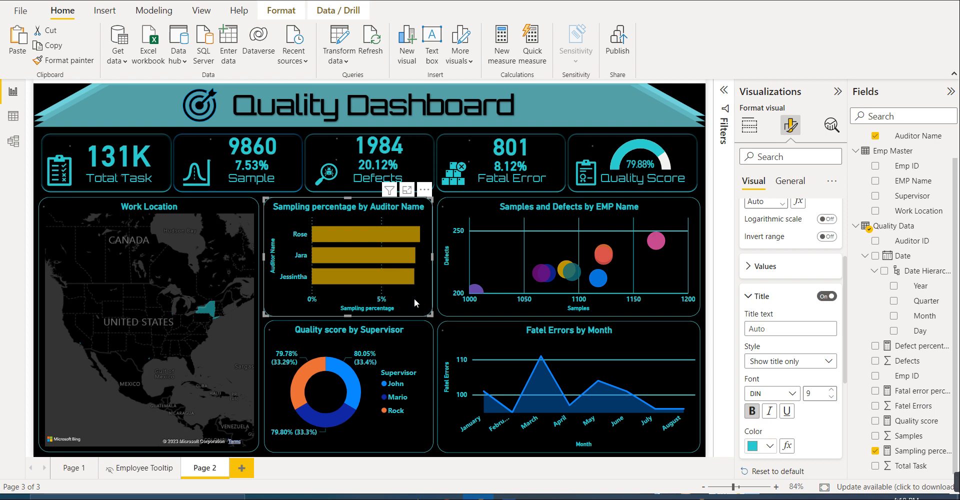
- Assign the Employee Tooltip page as the Sampling percentage bar chart's report page tooltip and preview it on the bars
click(792, 183)
click(776, 314)
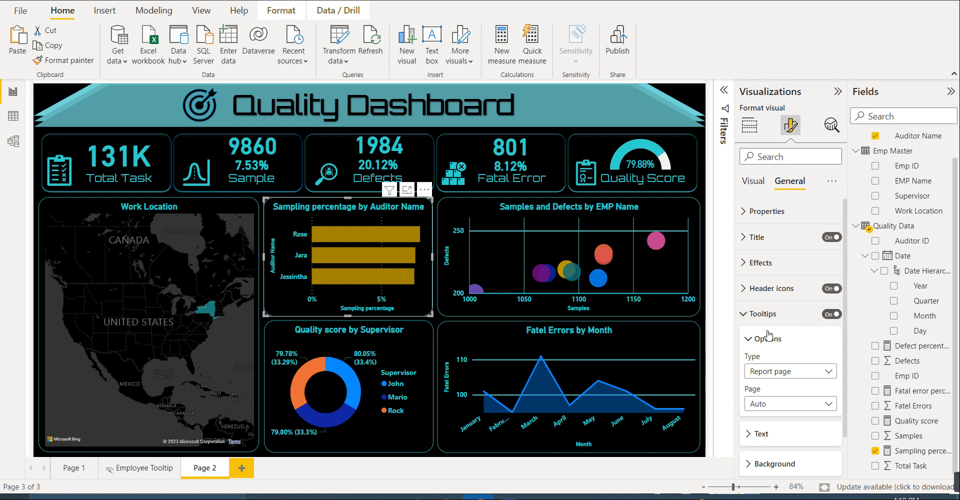
click(784, 373)
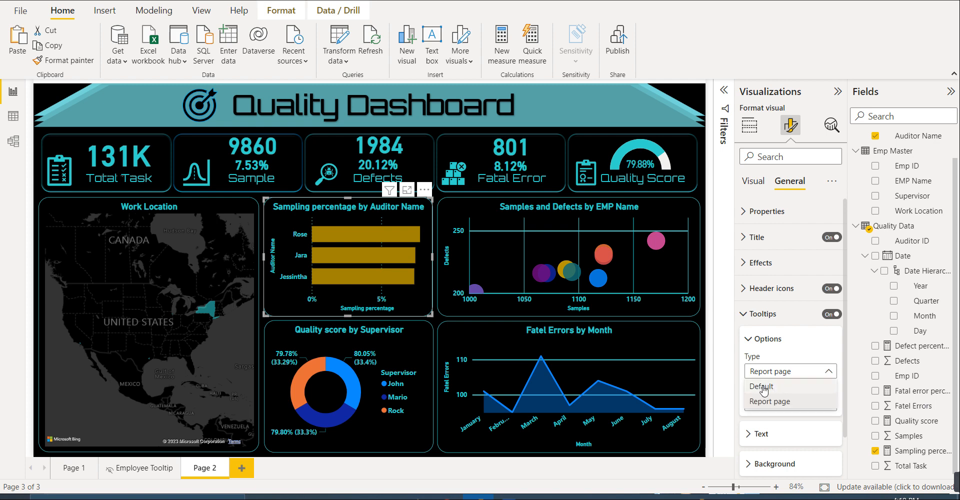
click(782, 376)
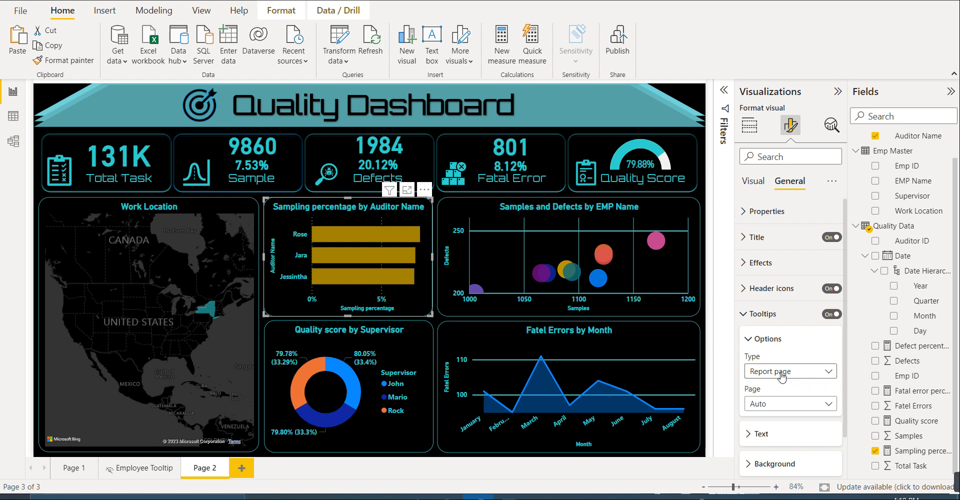
click(787, 406)
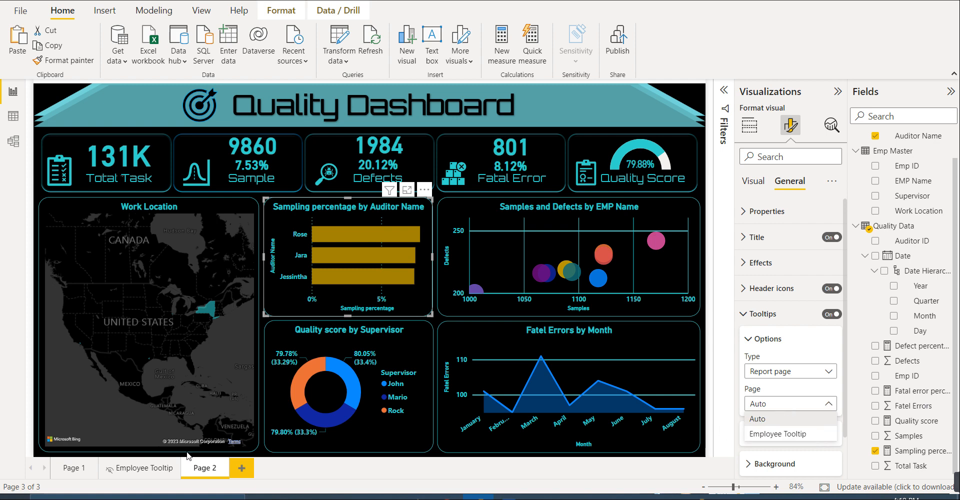
click(787, 434)
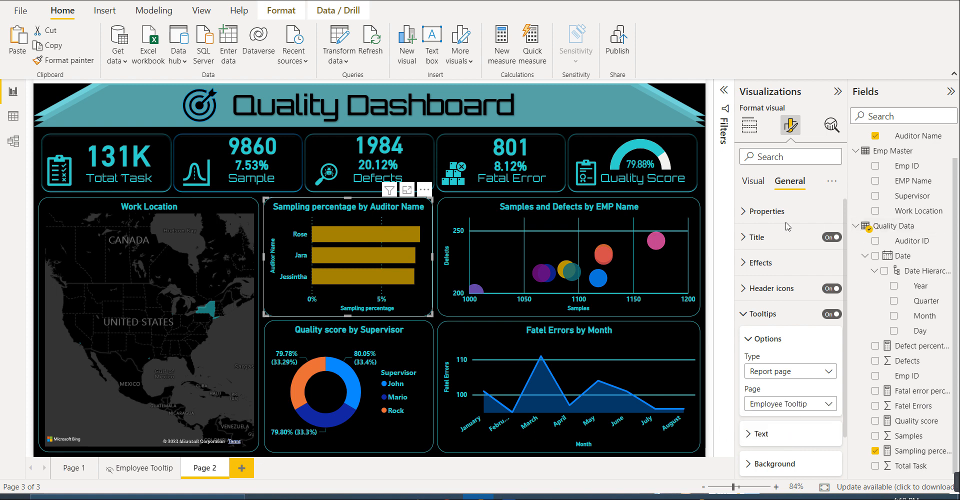
mouse_move(407, 227)
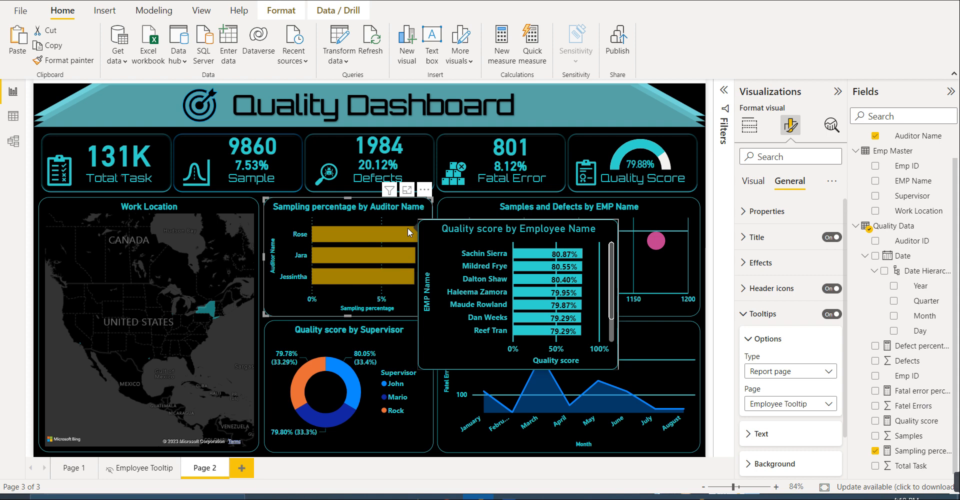
mouse_move(399, 250)
mouse_move(391, 277)
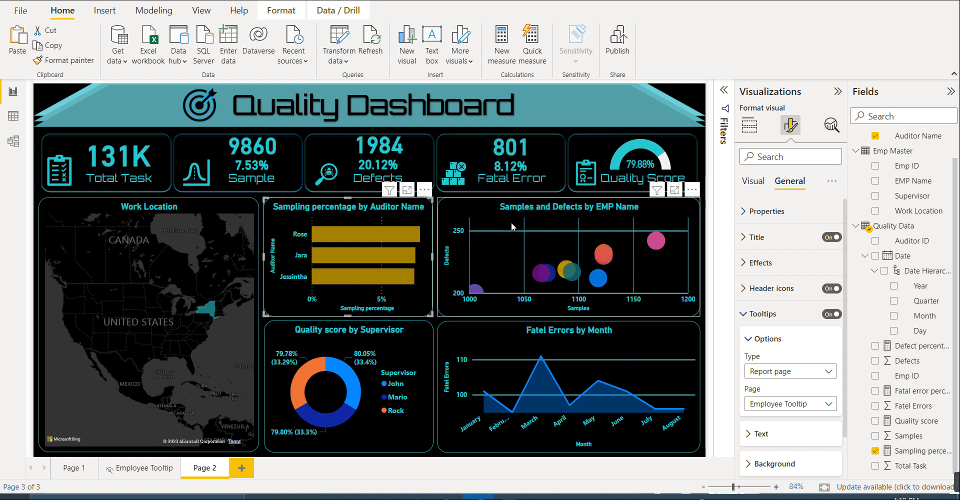
- Assign the Employee Tooltip page as the Samples and Defects scatter chart's tooltip and preview it on the bubbles
click(459, 205)
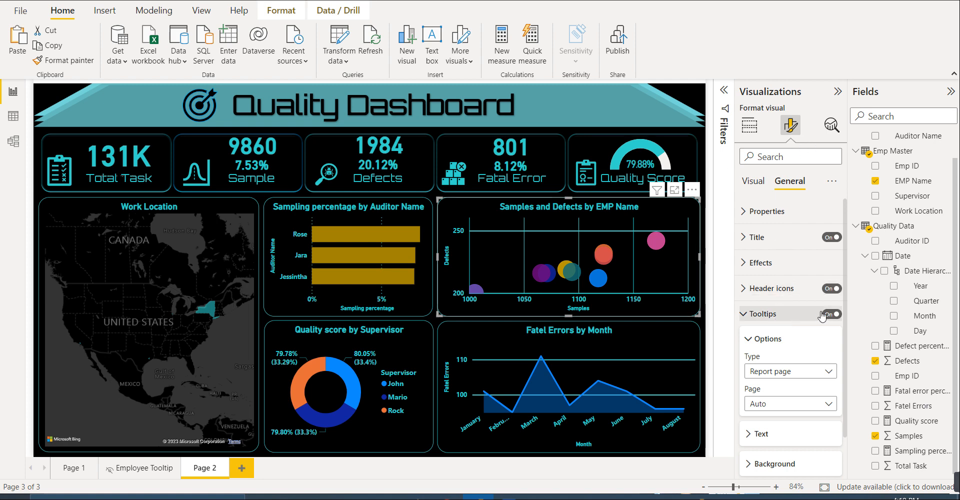
click(777, 403)
click(774, 440)
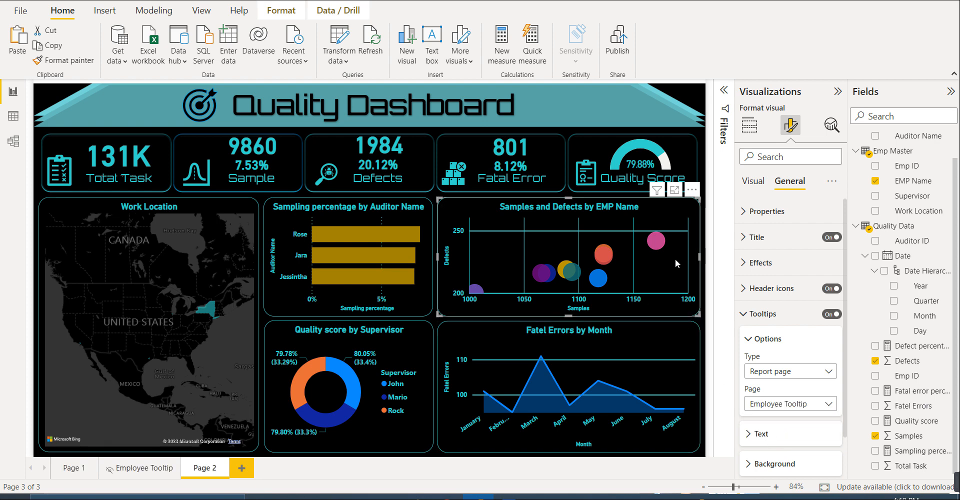
mouse_move(658, 242)
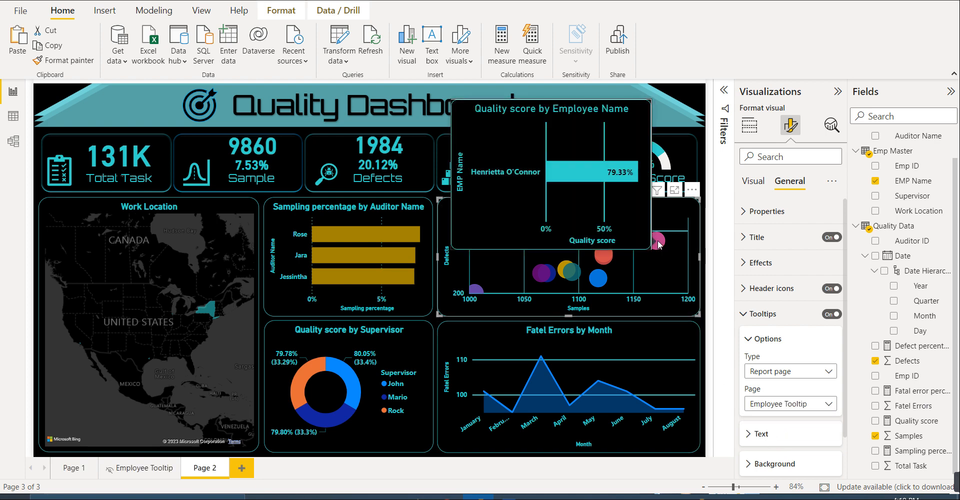
mouse_move(606, 248)
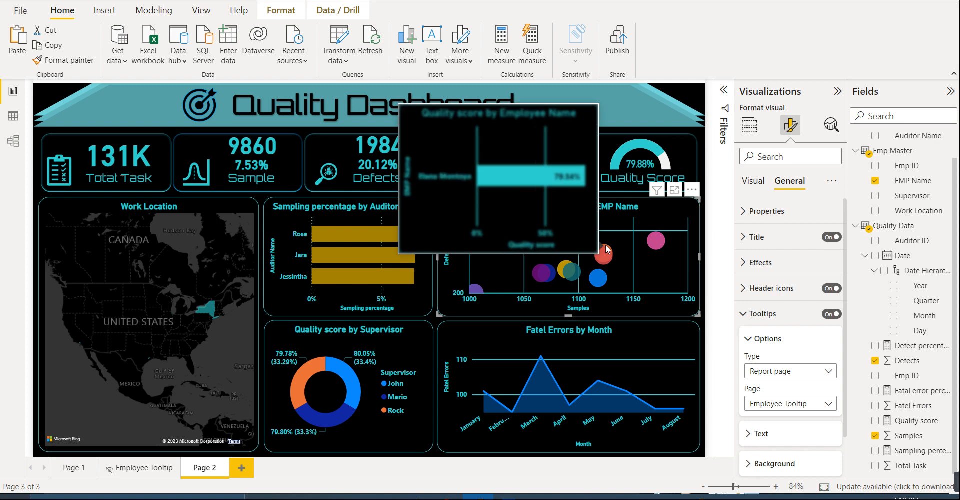
- Assign the Employee Tooltip page as the tooltip of the Quality score by Supervisor donut chart
click(415, 332)
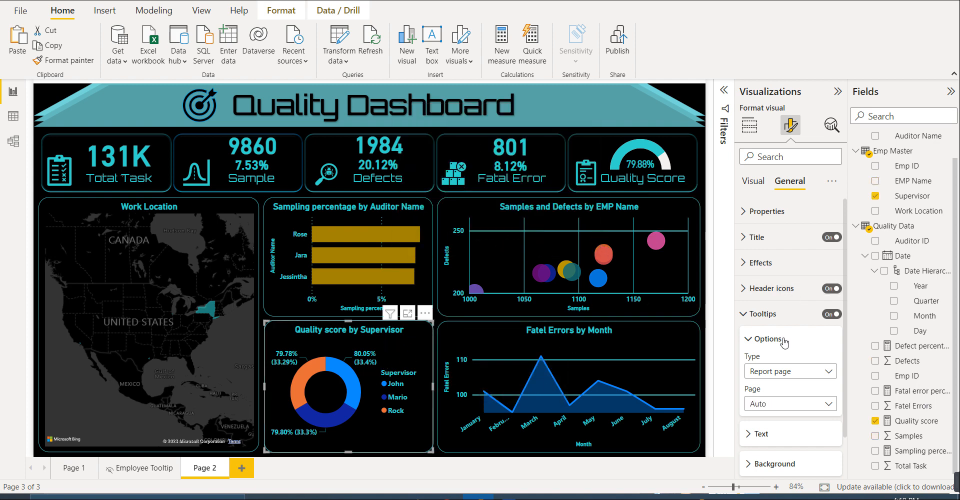
click(778, 378)
click(777, 400)
click(778, 406)
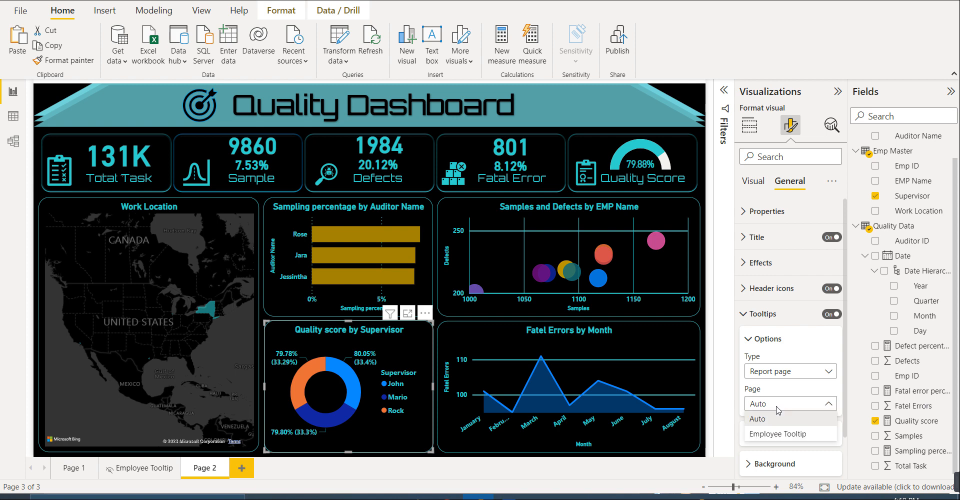
click(777, 434)
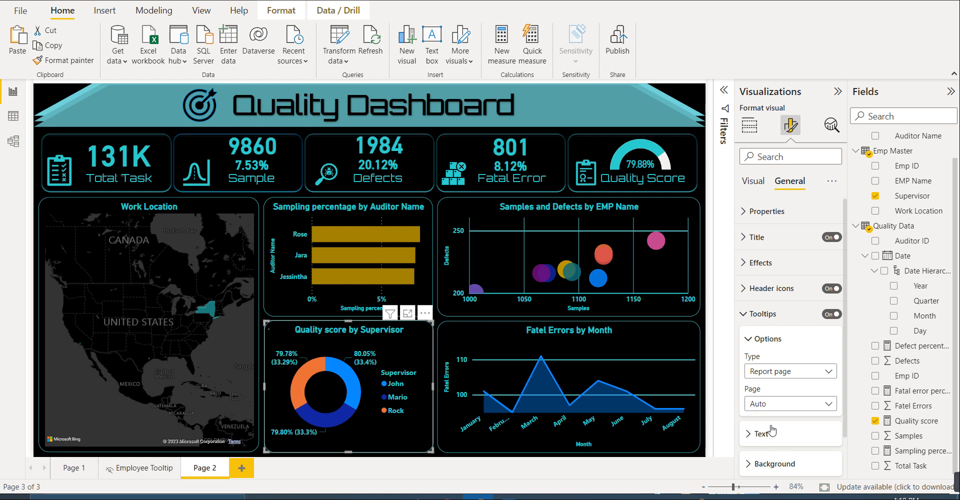
- Assign the Employee Tooltip page as the Fatel Errors by Month area chart's tooltip and check the tooltips on the charts
click(661, 331)
click(768, 379)
click(775, 398)
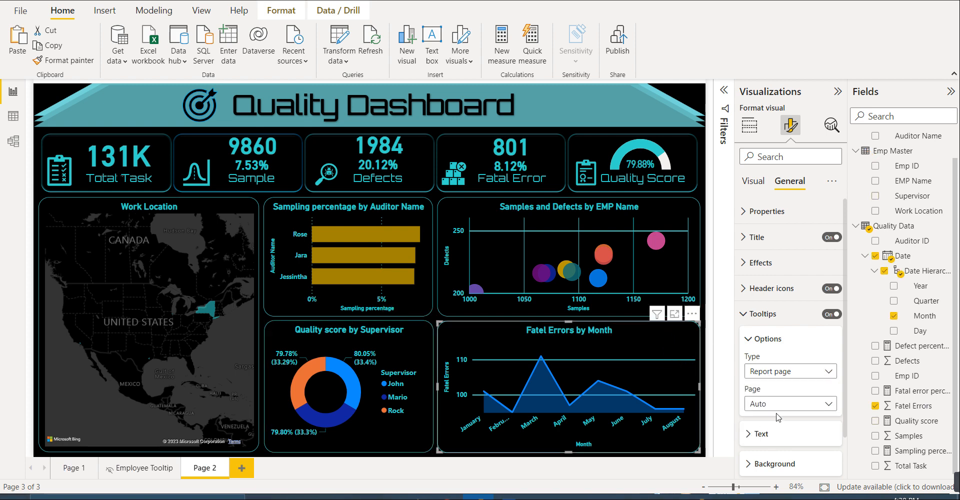
click(777, 405)
click(780, 434)
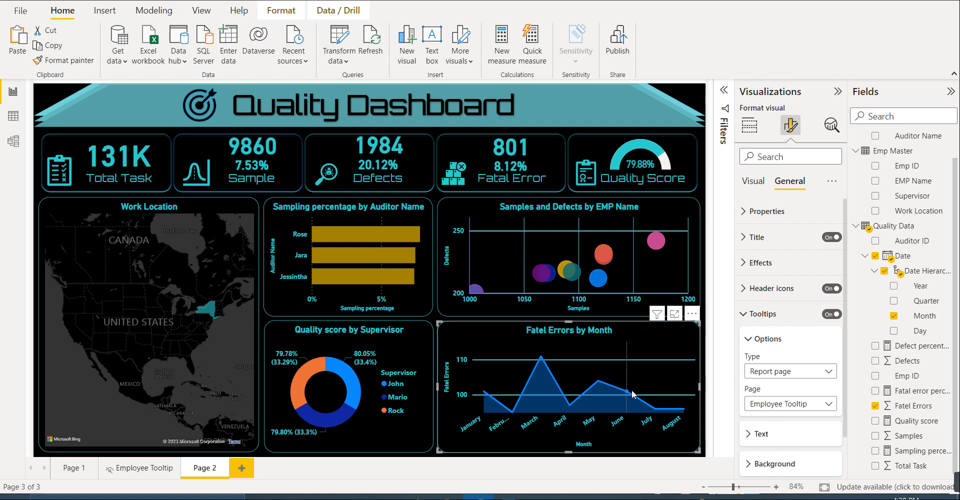
mouse_move(637, 400)
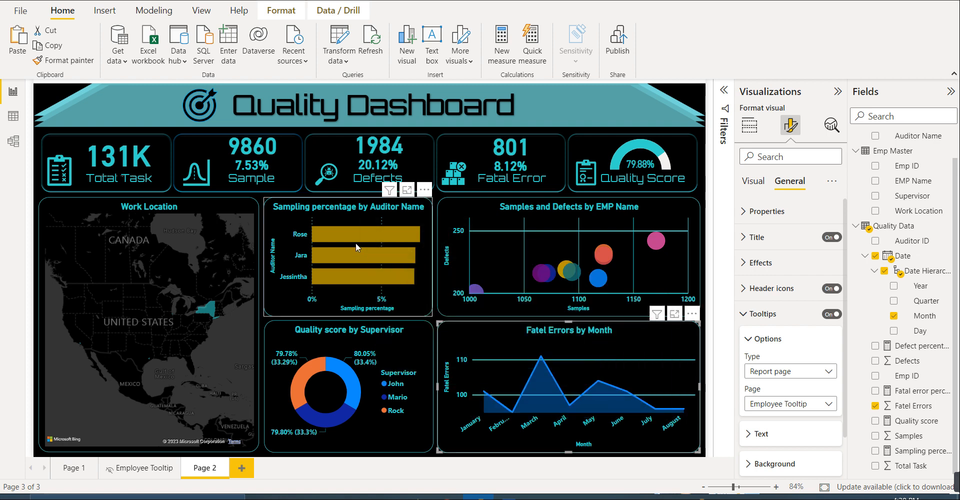
mouse_move(357, 251)
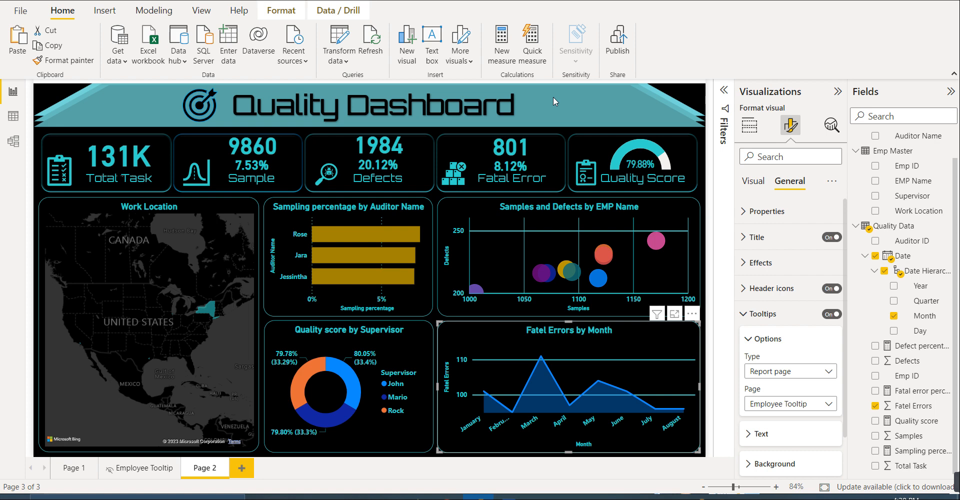
click(509, 496)
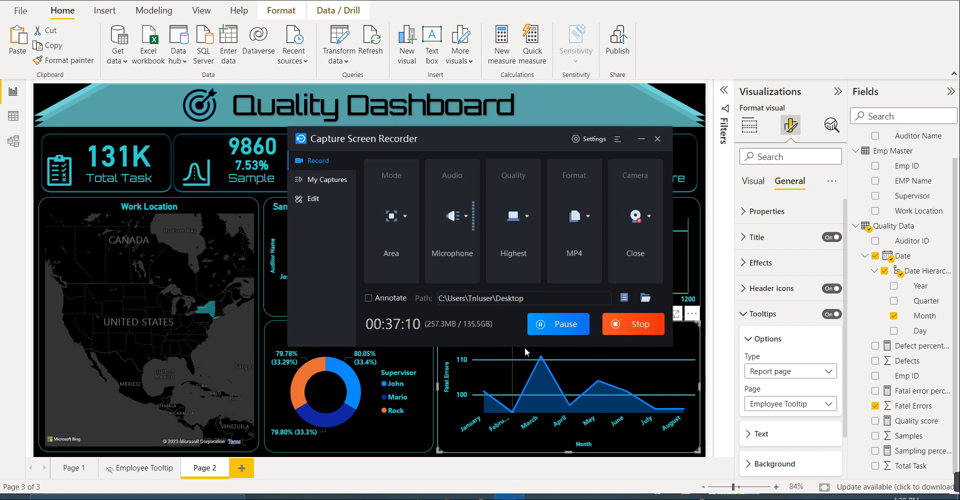
click(641, 139)
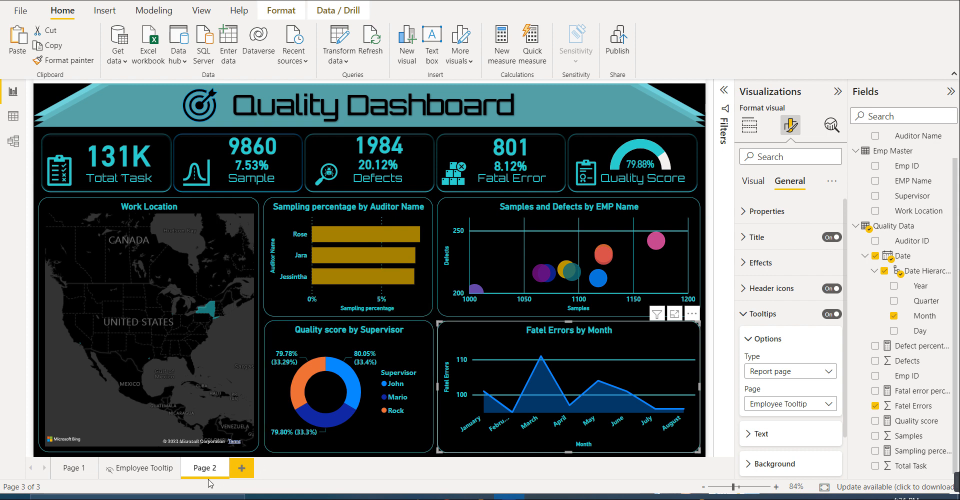
- Add a new report page and insert a blank button stretched over the whole canvas
click(241, 468)
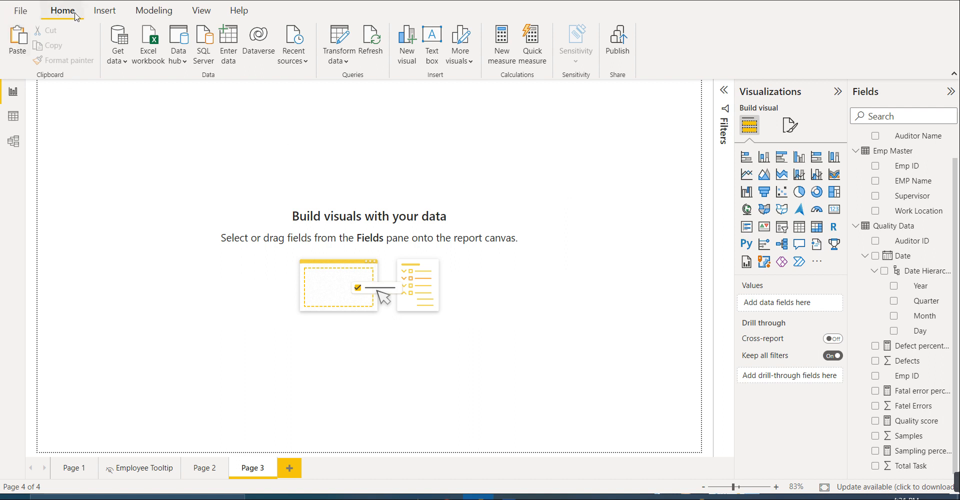
click(105, 12)
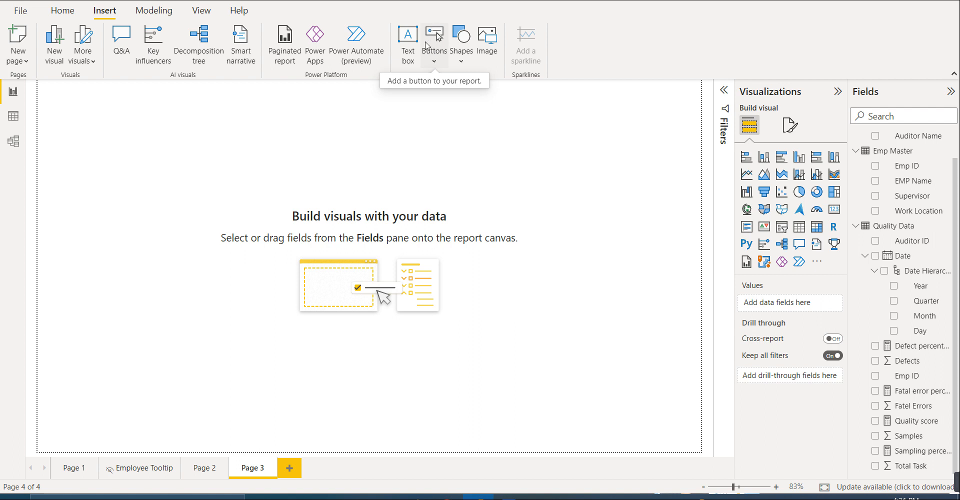
click(439, 40)
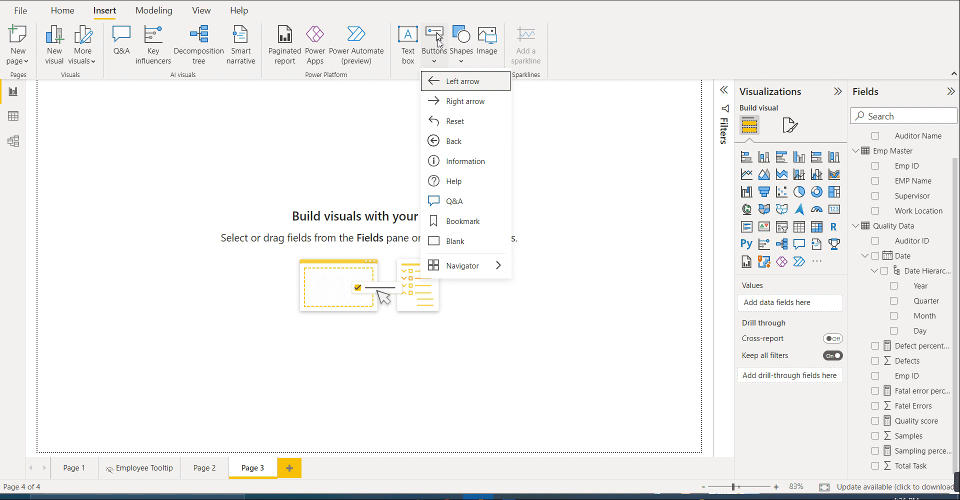
click(460, 241)
drag(89, 98, 707, 468)
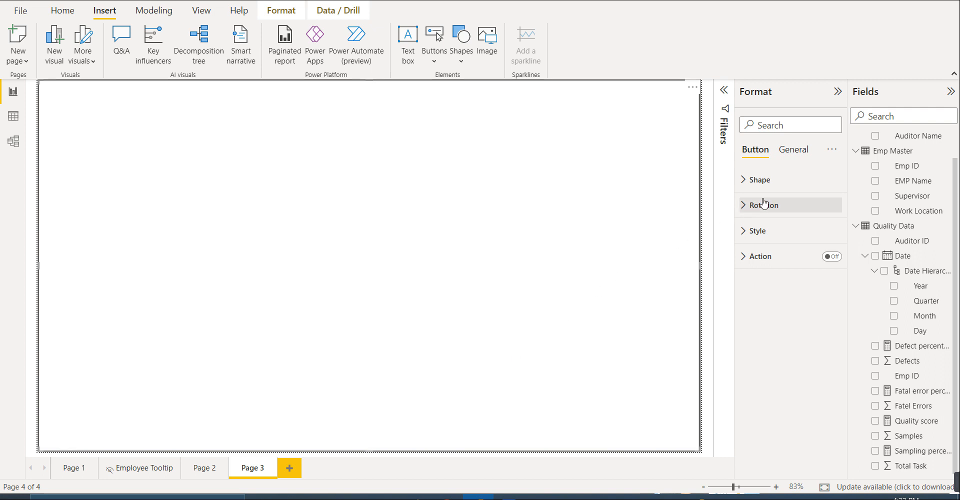
- Look through the blank button's shape, rotation, style, title and effects formatting options
click(792, 156)
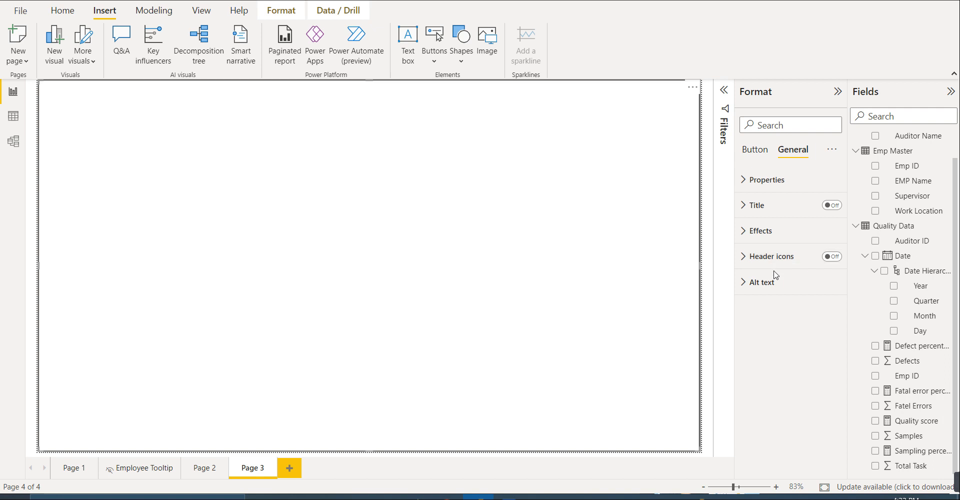
click(760, 156)
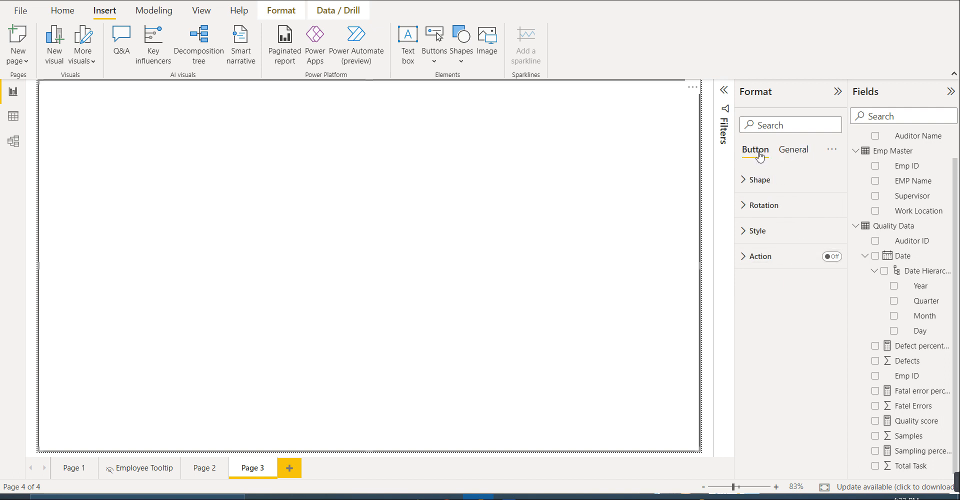
click(762, 186)
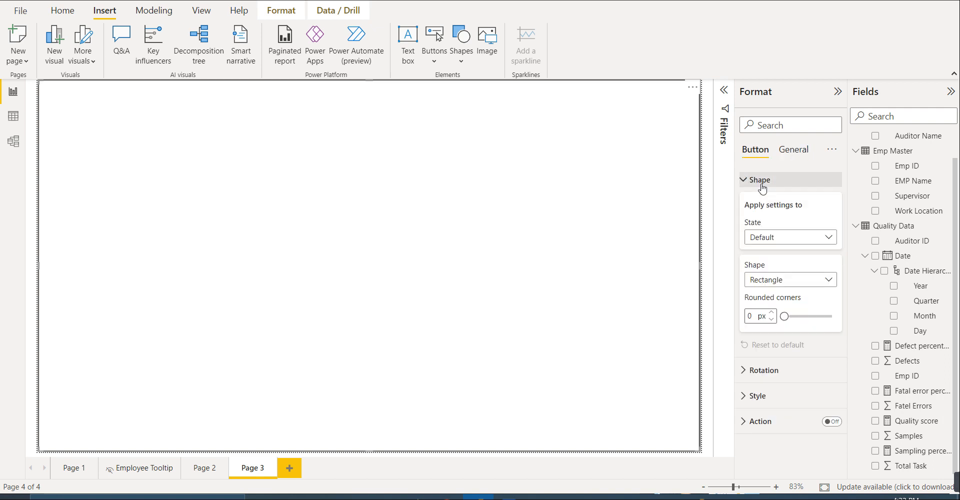
click(761, 187)
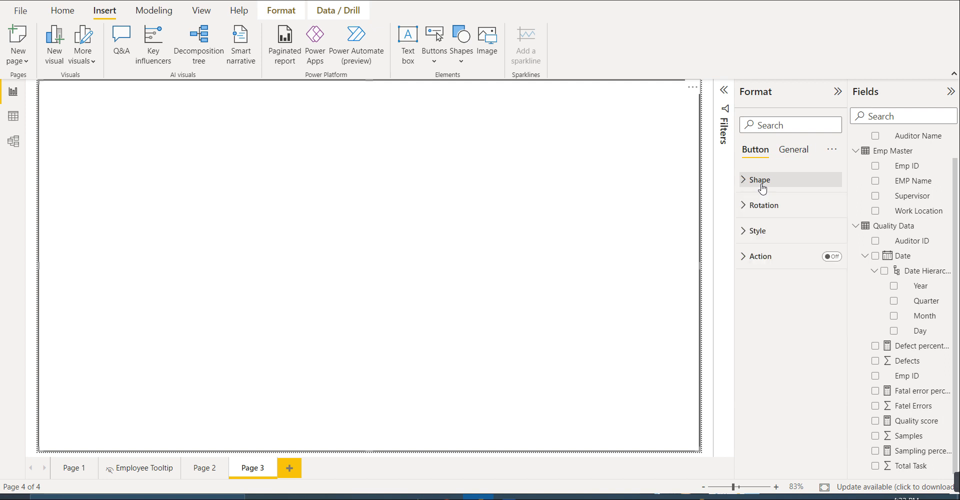
click(765, 209)
click(766, 210)
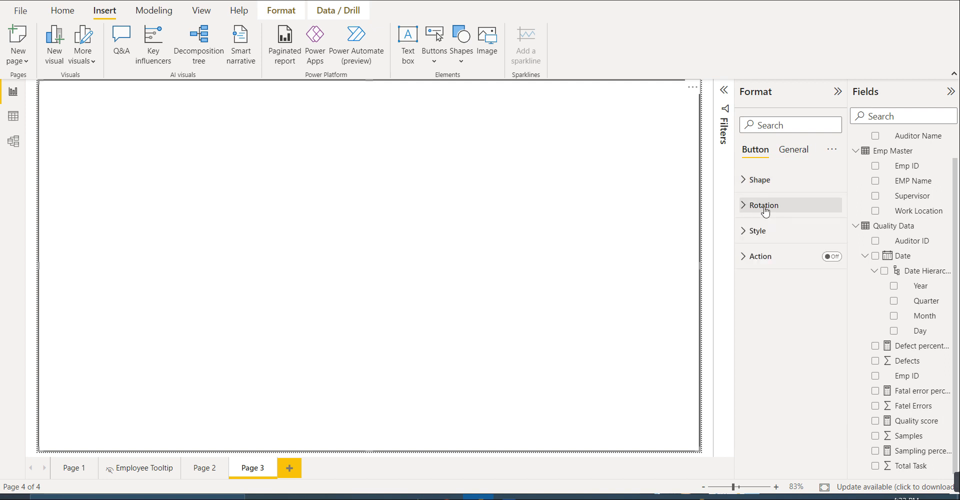
click(767, 236)
scroll(772, 268, down, 5)
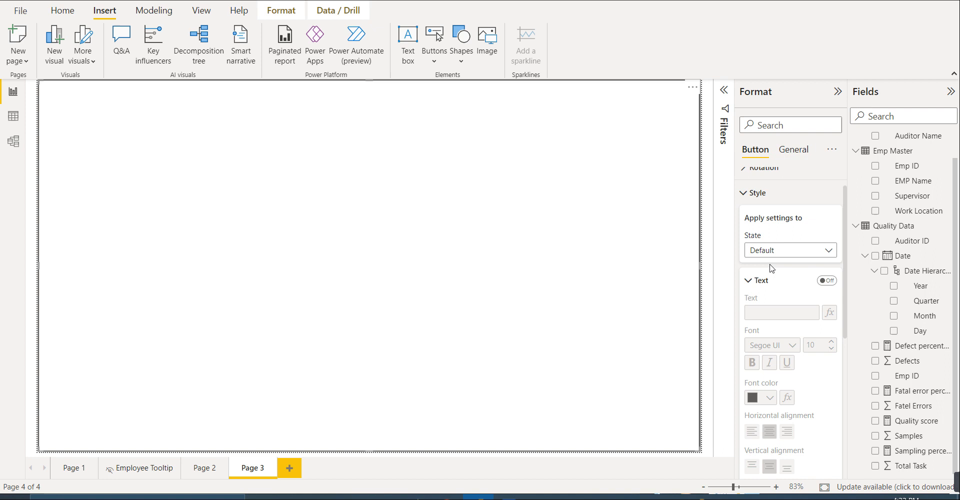
scroll(772, 268, down, 3)
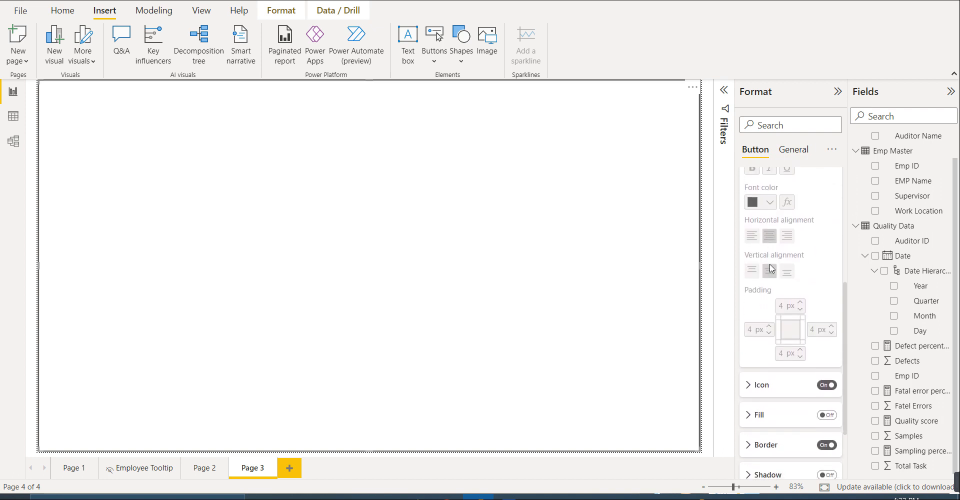
scroll(795, 315, up, 6)
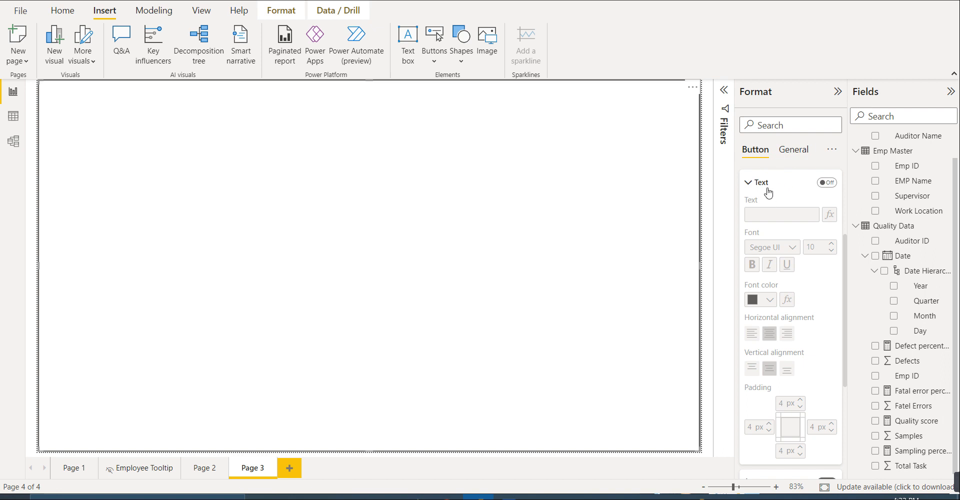
click(764, 184)
click(792, 149)
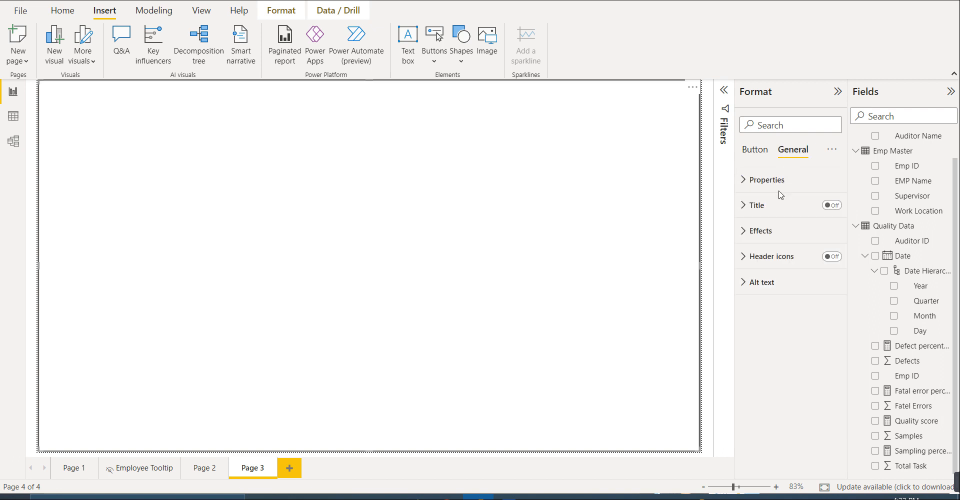
click(768, 209)
click(769, 209)
click(760, 230)
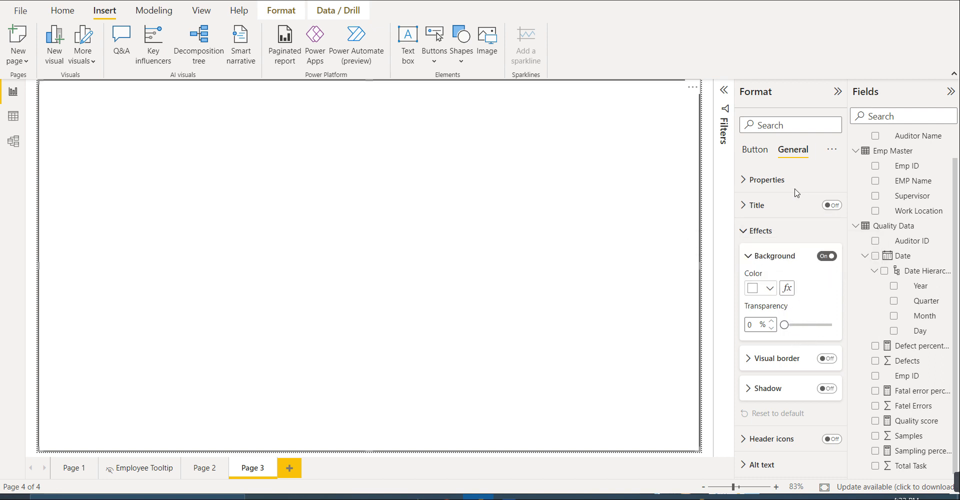
click(781, 237)
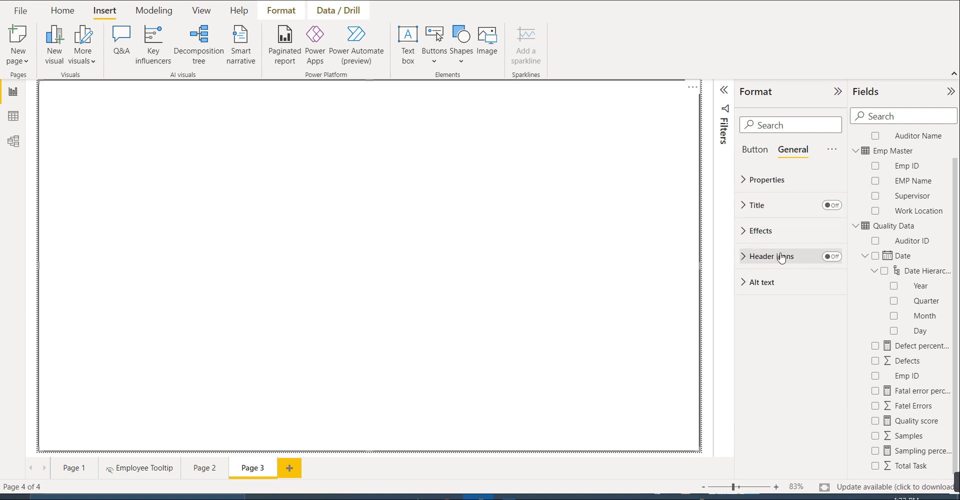
click(509, 496)
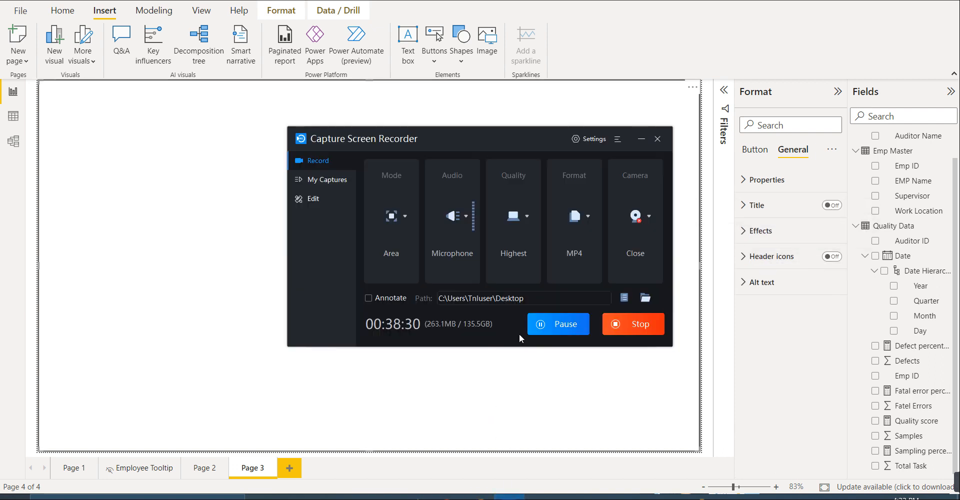
click(550, 328)
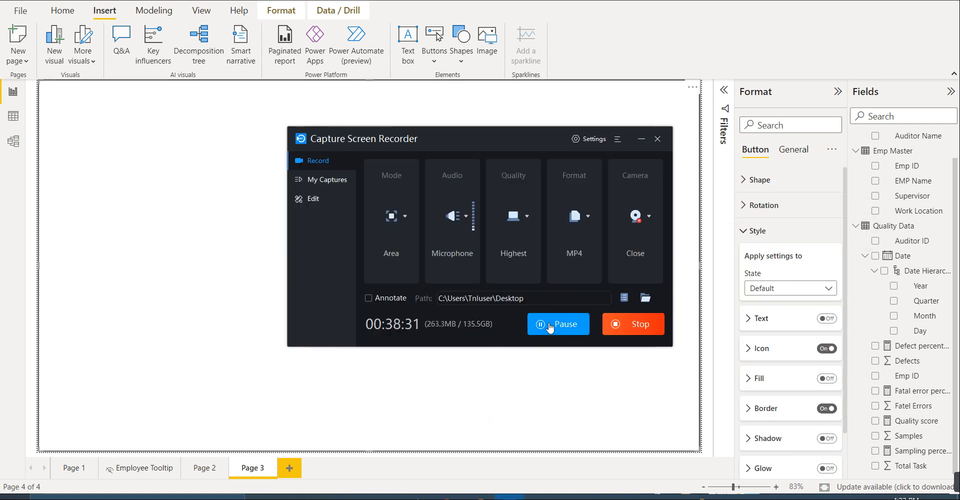
click(582, 83)
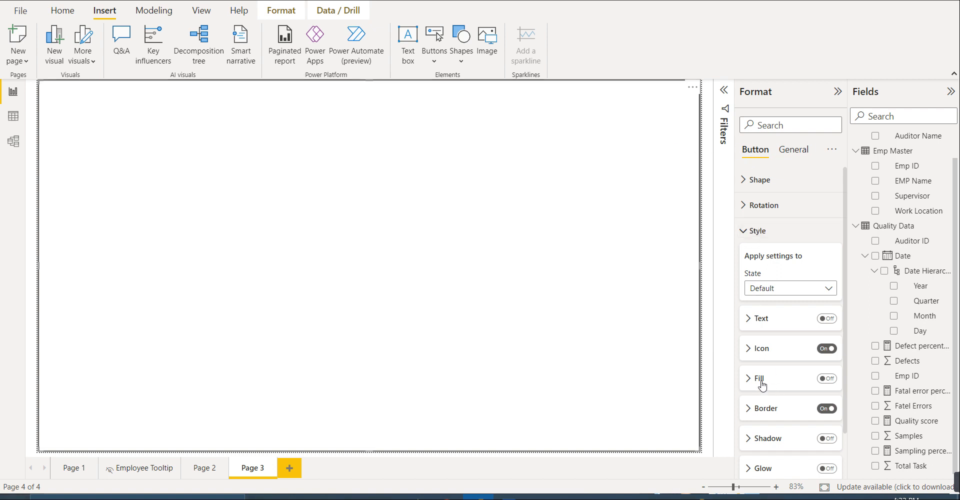
- Turn off the icon and the border in the blank button's style for the default state
click(826, 348)
click(825, 409)
scroll(822, 401, down, 2)
scroll(822, 398, up, 2)
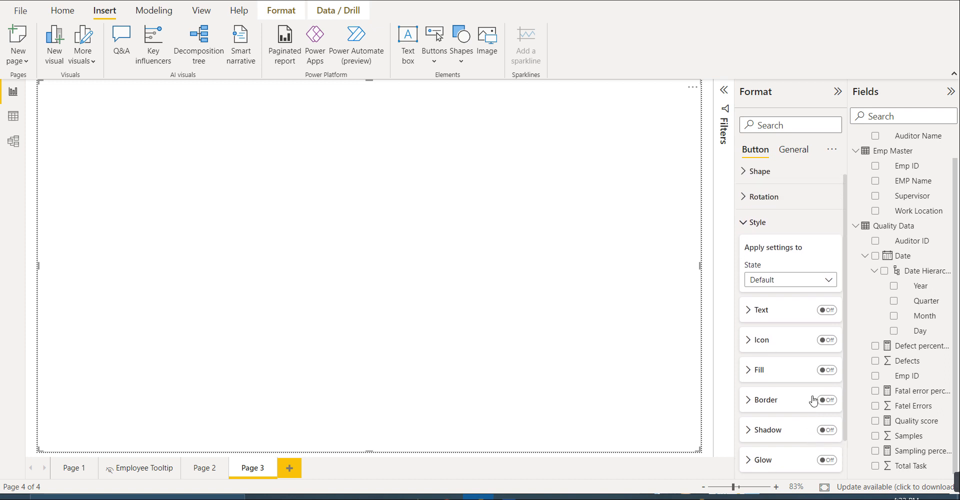
- Turn on the button's fill, use network1.gif from Downloads as its image, and set the image fit to Fit
scroll(825, 397, down, 2)
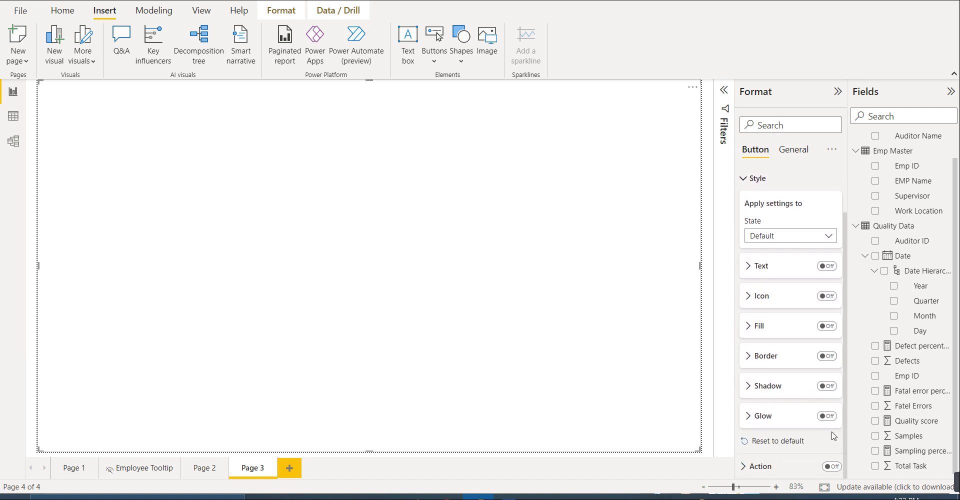
click(765, 330)
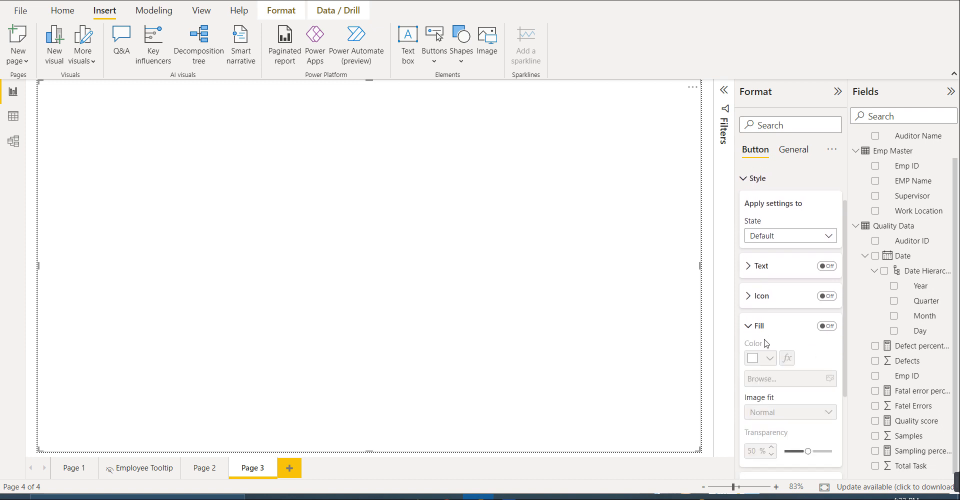
scroll(766, 347, down, 2)
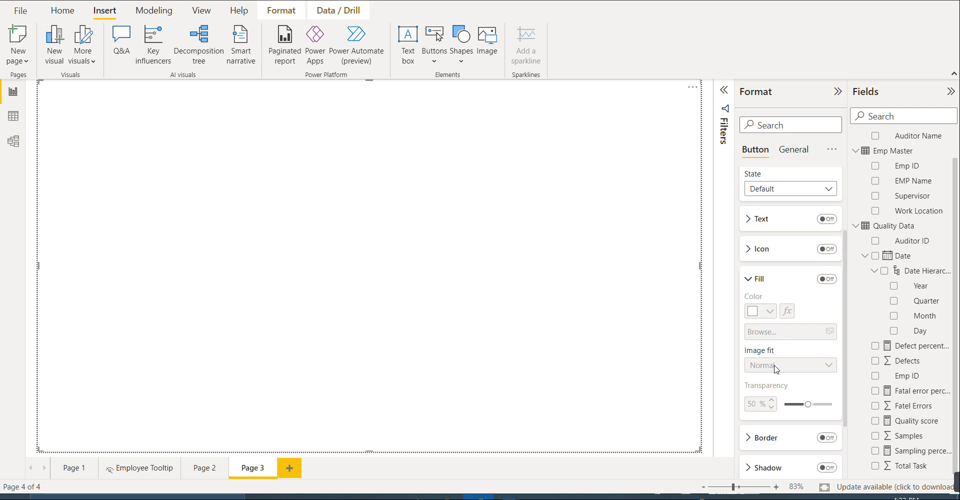
click(827, 280)
click(830, 332)
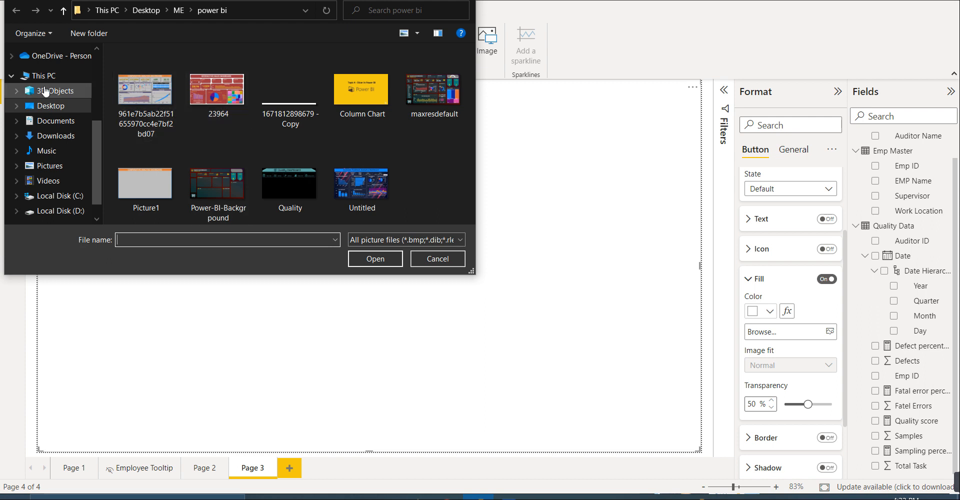
click(56, 135)
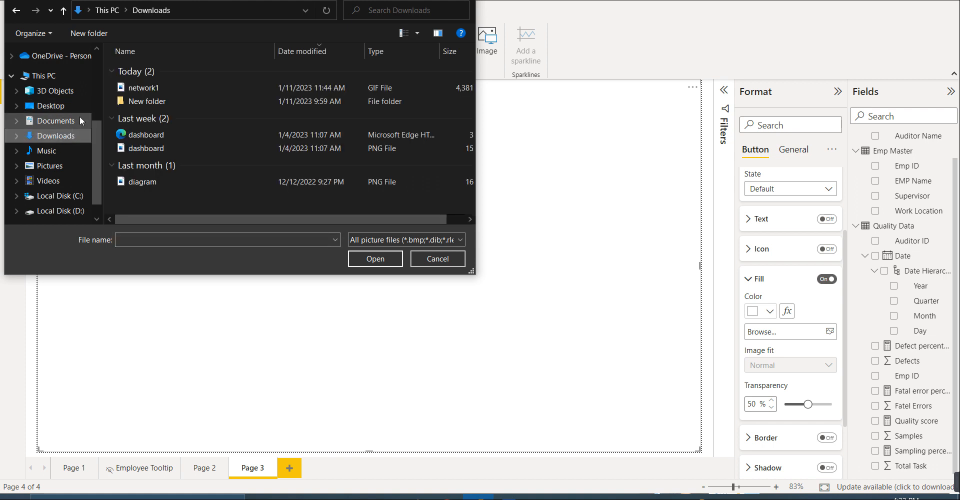
click(144, 88)
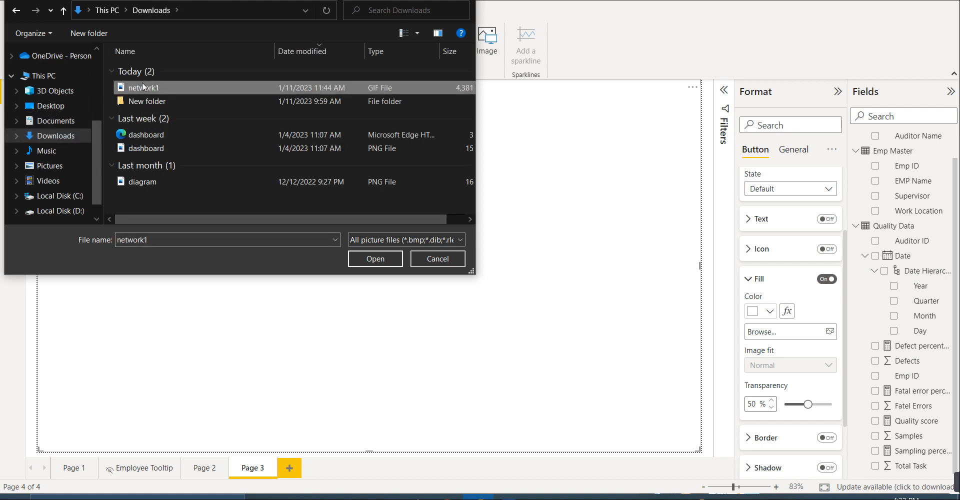
click(363, 258)
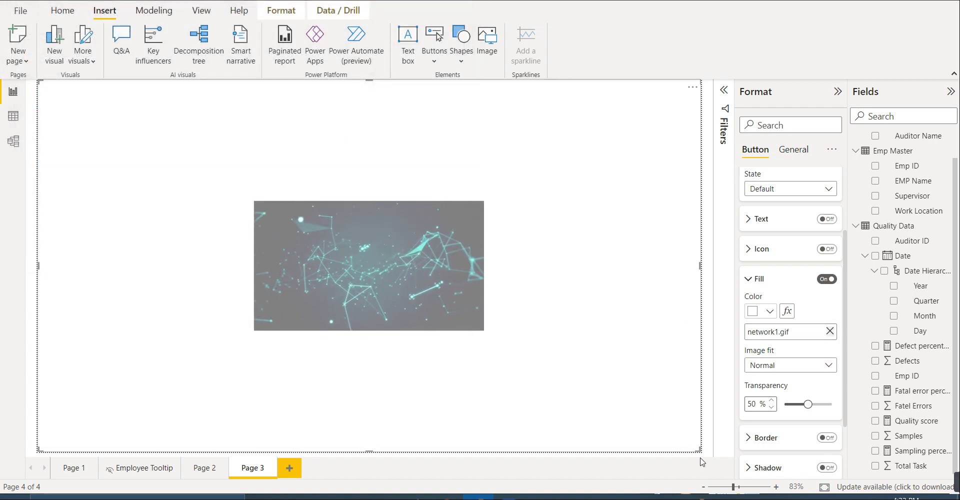
click(789, 368)
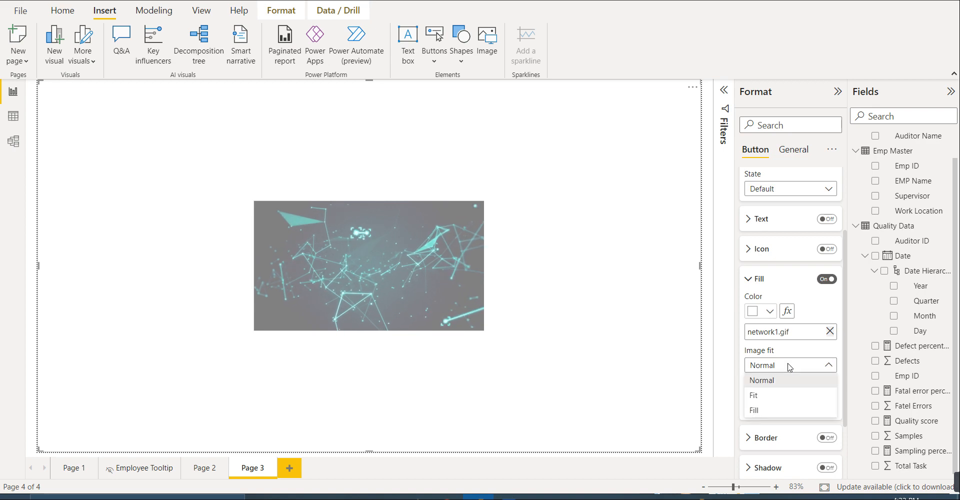
click(770, 394)
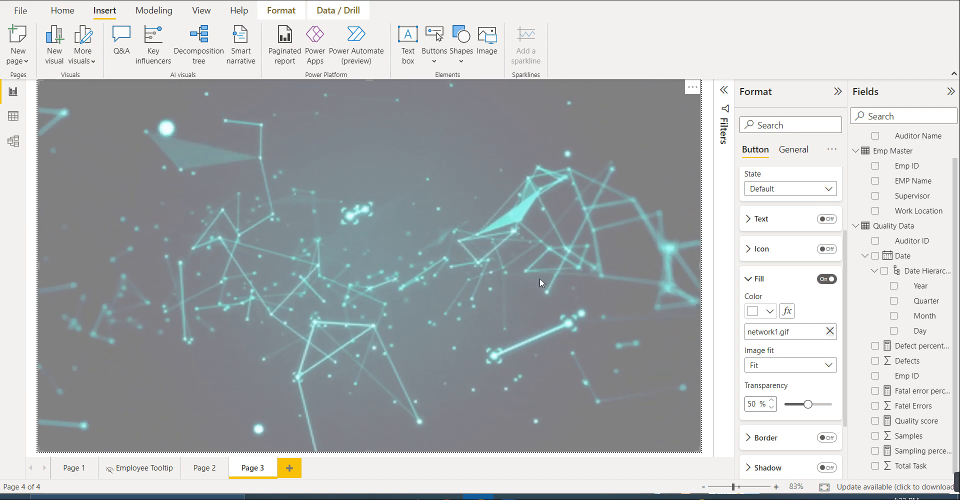
click(509, 498)
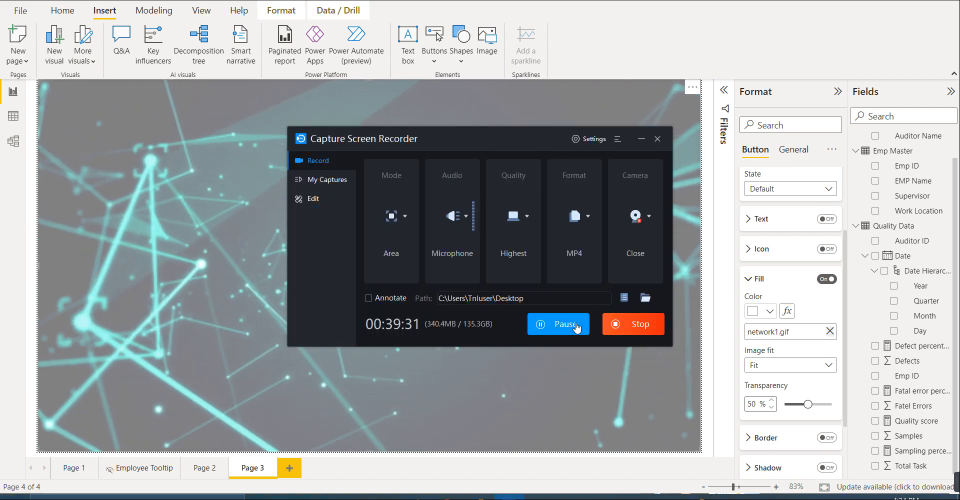